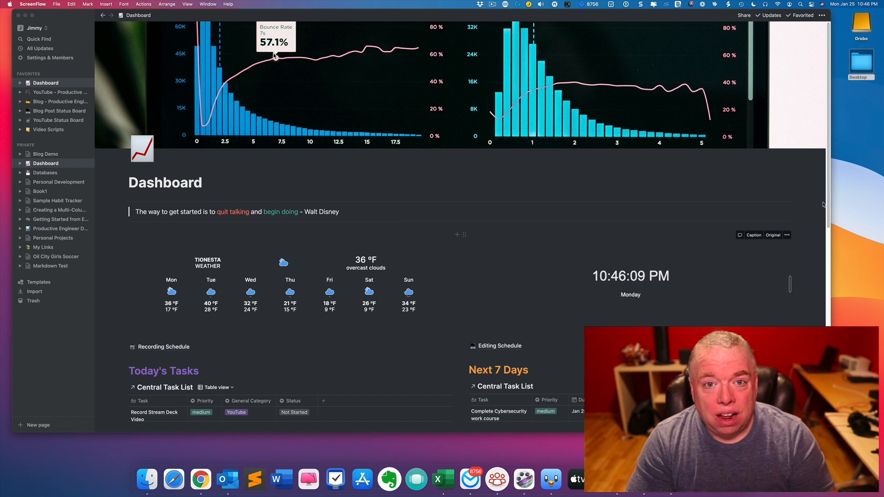
Examine the Dashboard page from its cover and quote down through the weather and clock widgets to the schedule links and task tables
scroll(823, 204, "down", 10)
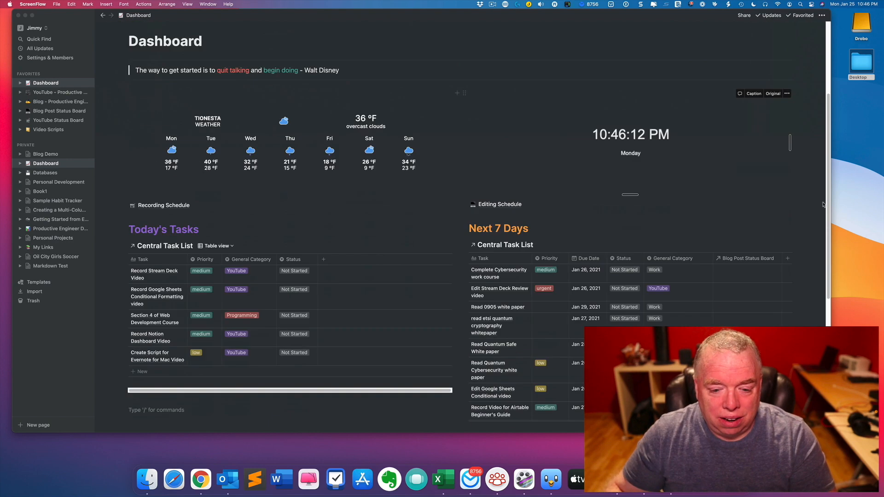
scroll(823, 205, "up", 10)
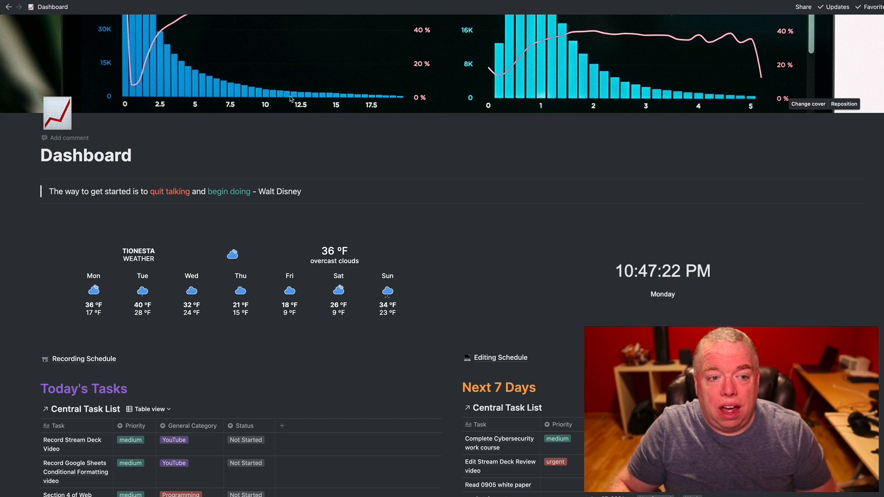
scroll(441, 364, "down", 1)
scroll(440, 363, "up", 2)
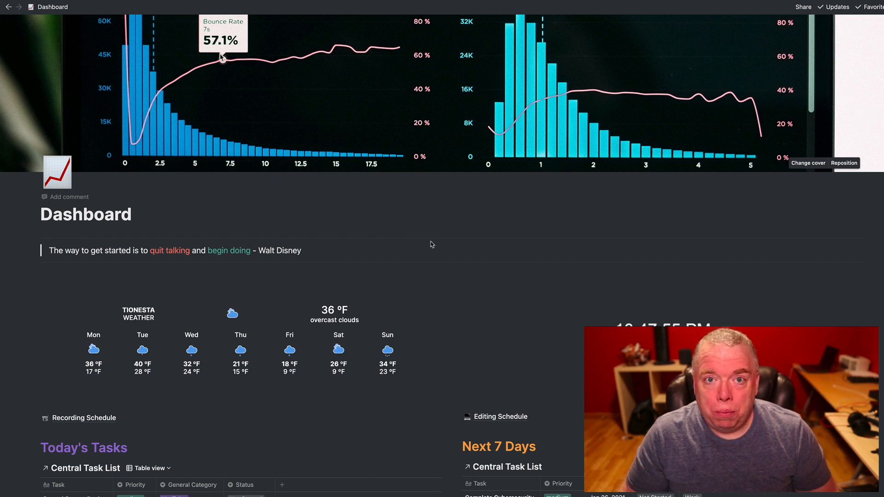
scroll(432, 244, "down", 1)
scroll(432, 244, "up", 1)
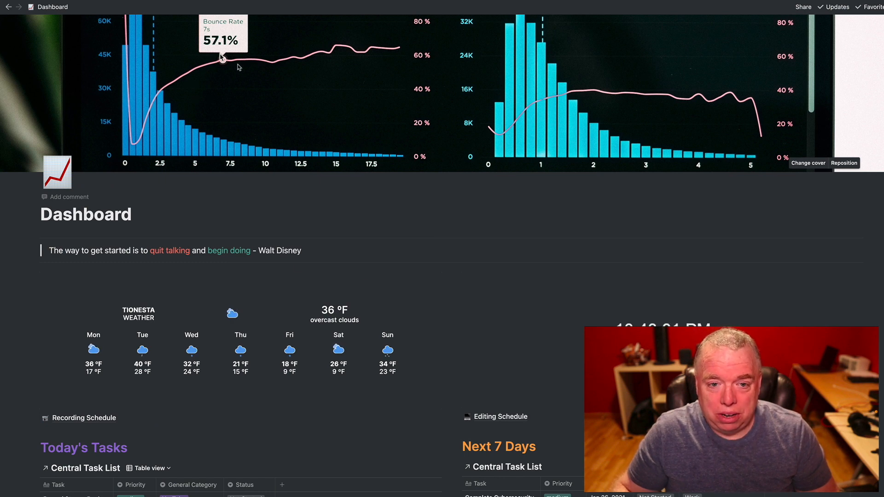
scroll(377, 140, "down", 1)
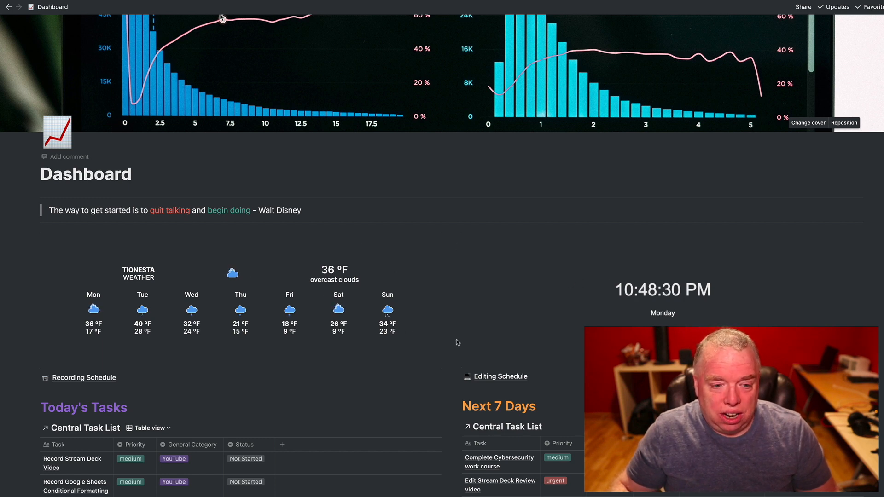
scroll(457, 342, "down", 5)
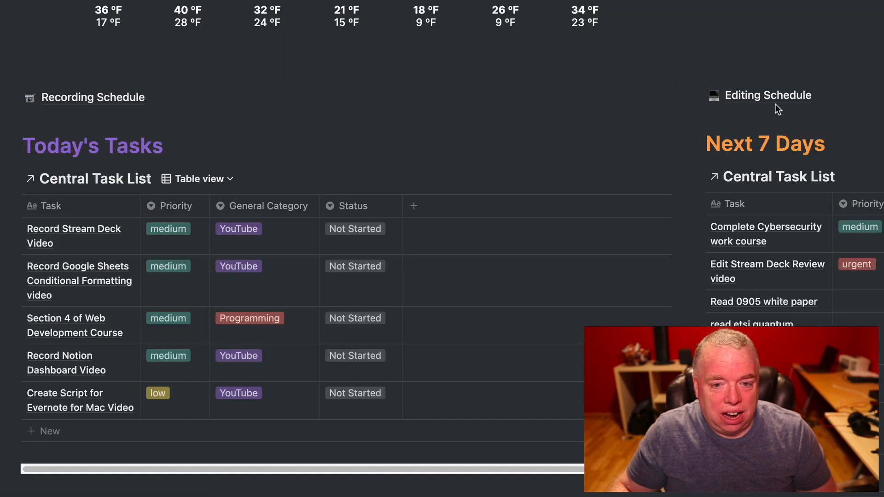
Open the Recording Schedule page from the Dashboard and look over its January 2021 calendar
left_click(131, 98)
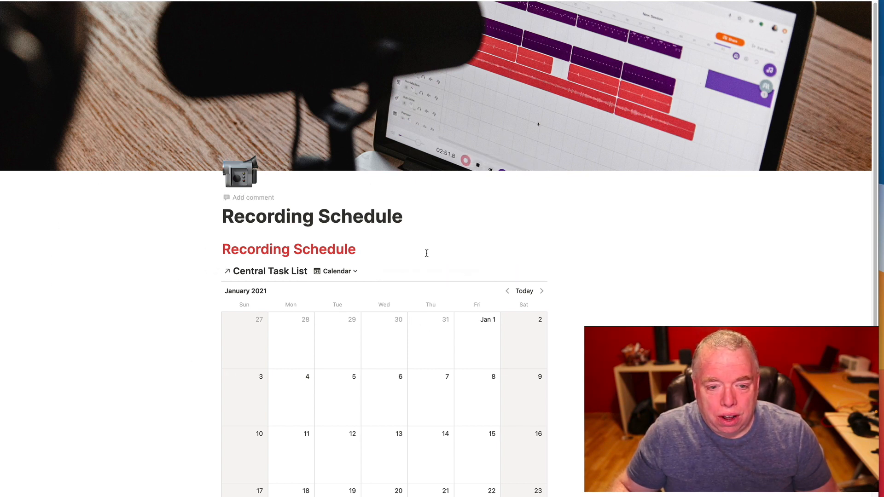
scroll(440, 309, "down", 5)
scroll(435, 285, "up", 2)
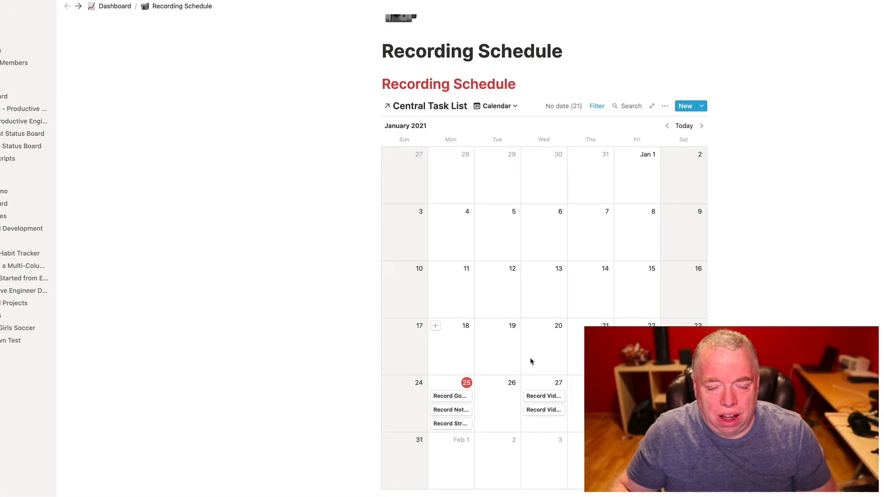
Switch the Central Task List on the Recording Schedule page to the Timeline view and on to the Table view
left_click(372, 106)
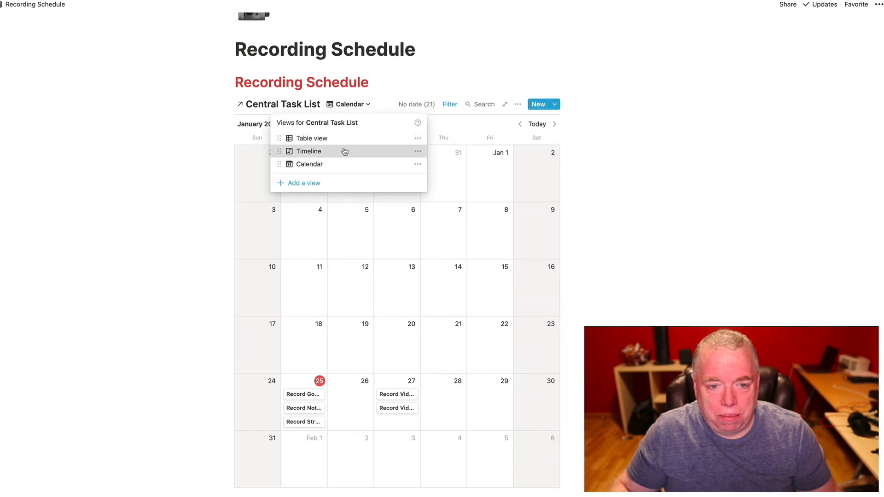
left_click(344, 150)
left_click(350, 282)
left_click(339, 316)
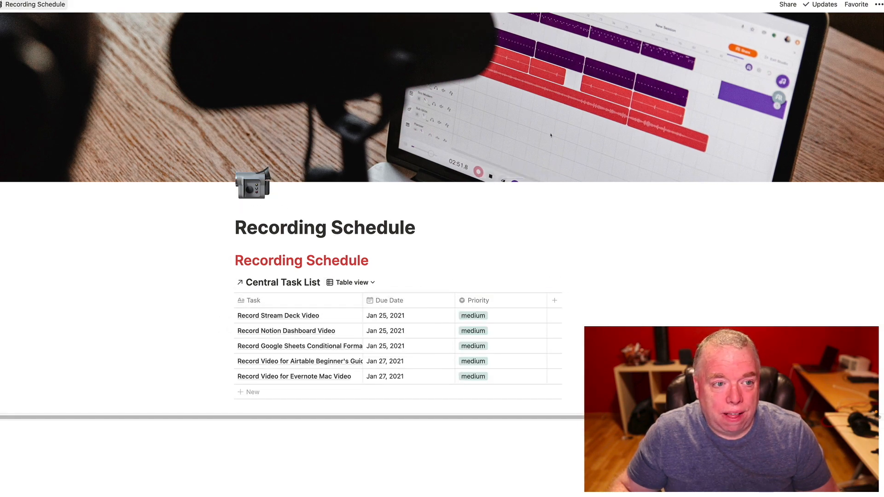
Return to the Dashboard and open the Editing Schedule page
left_click(145, 17)
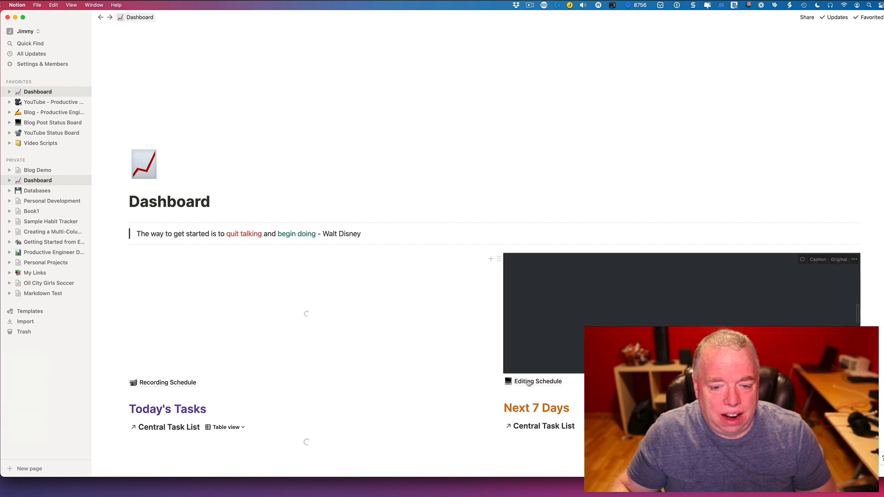
left_click(529, 382)
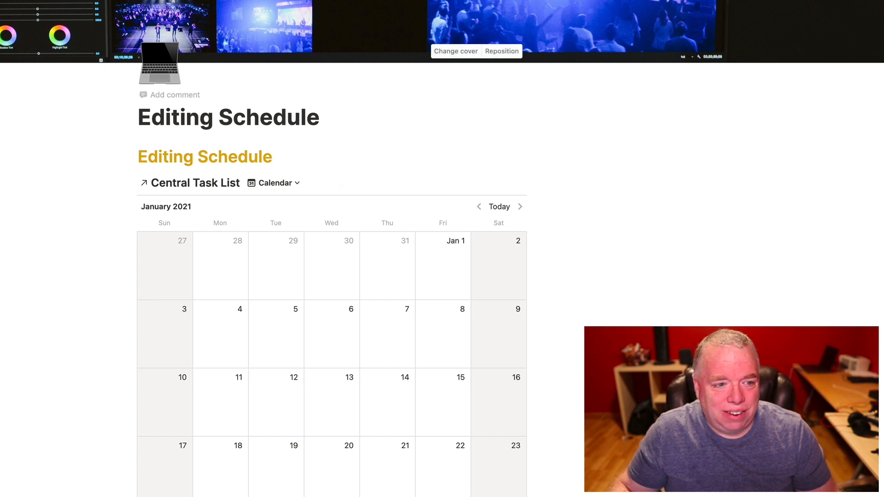
Set the appearance in the account settings to Dark and close the settings
left_click(0, 0)
left_click(51, 79)
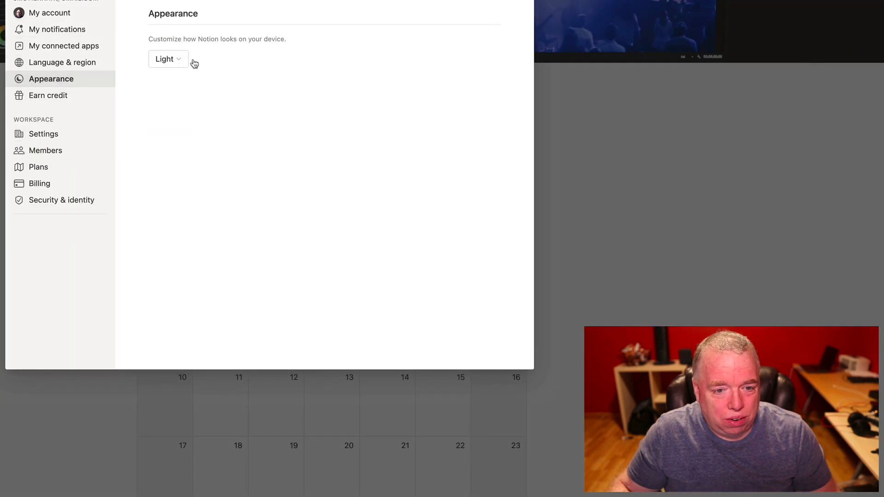
left_click(184, 60)
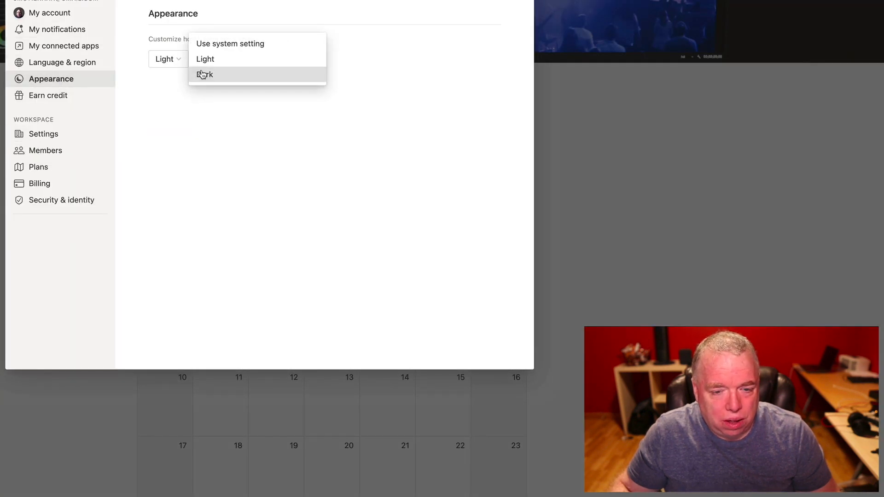
left_click(202, 75)
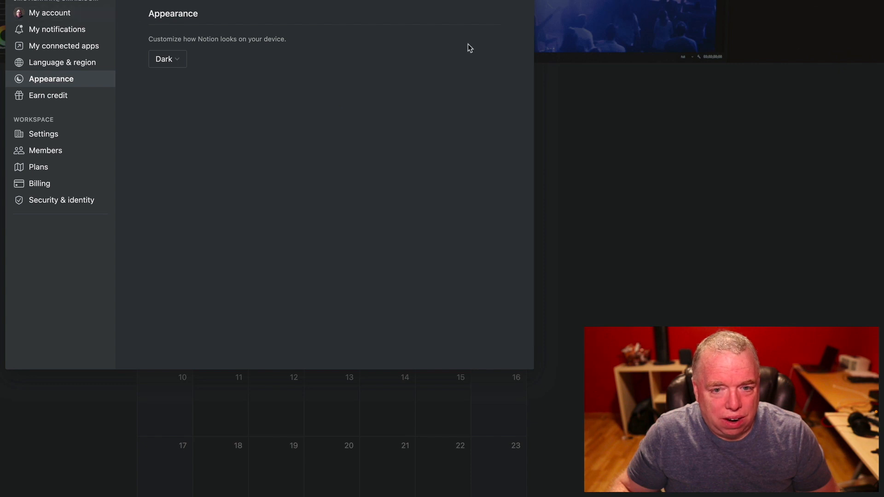
left_click(594, 126)
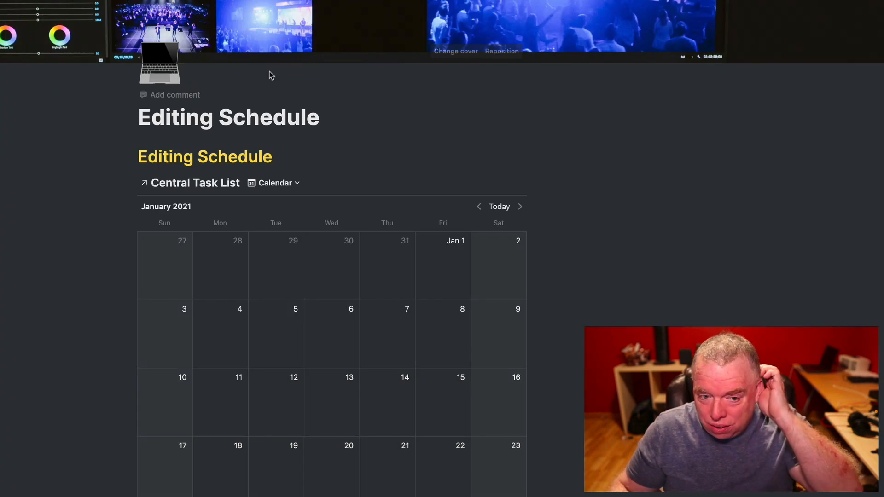
Look over the Editing Schedule calendar and go back to the task tables on the Dashboard
scroll(590, 258, "down", 6)
scroll(590, 258, "up", 6)
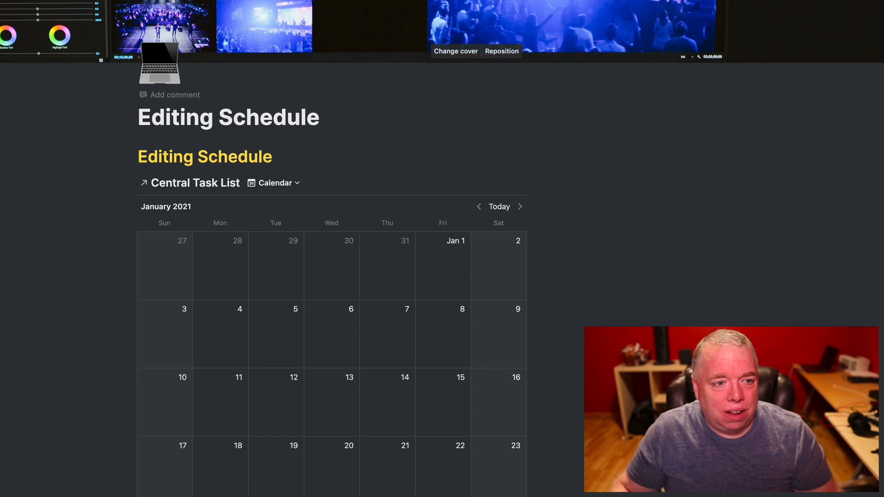
left_click(49, 8)
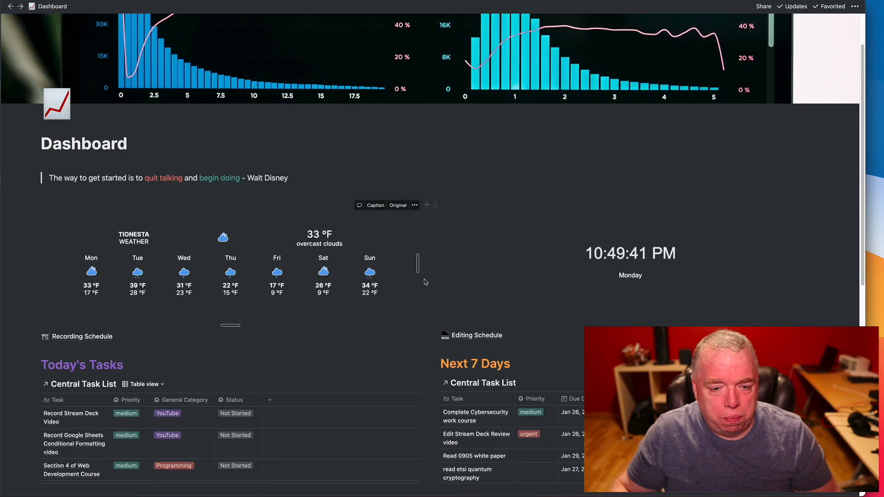
scroll(425, 281, "down", 3)
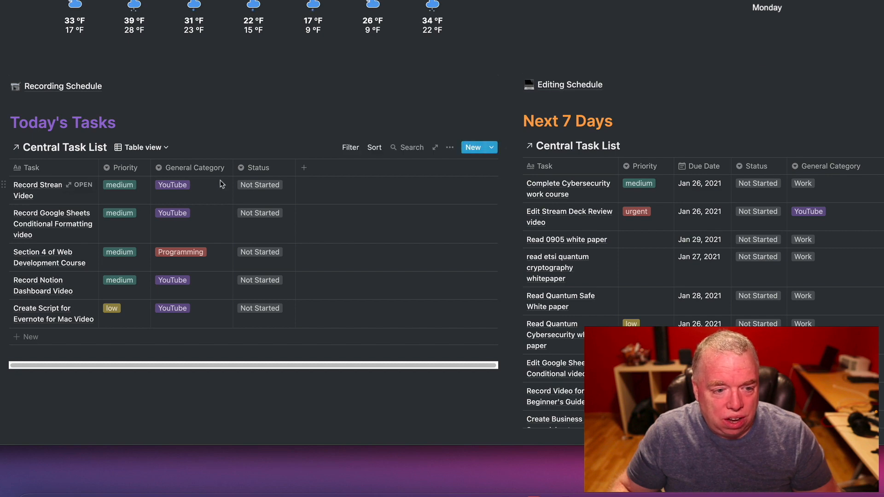
scroll(323, 179, "down", 2)
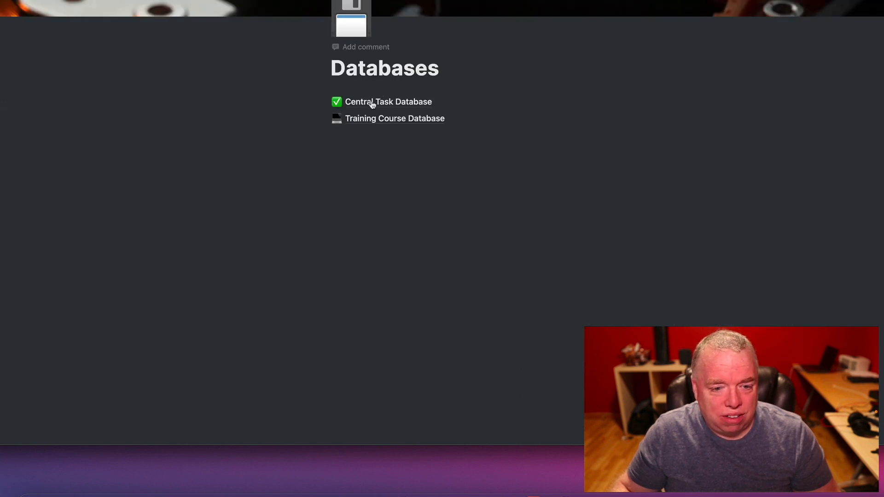
Open the Central Task Database from the Databases page and examine its tasks and property columns
left_click(370, 101)
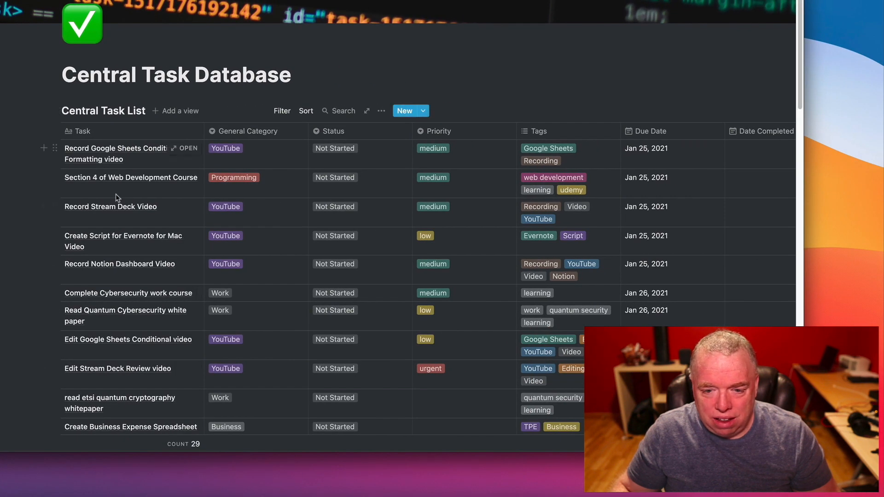
scroll(225, 400, "down", 15)
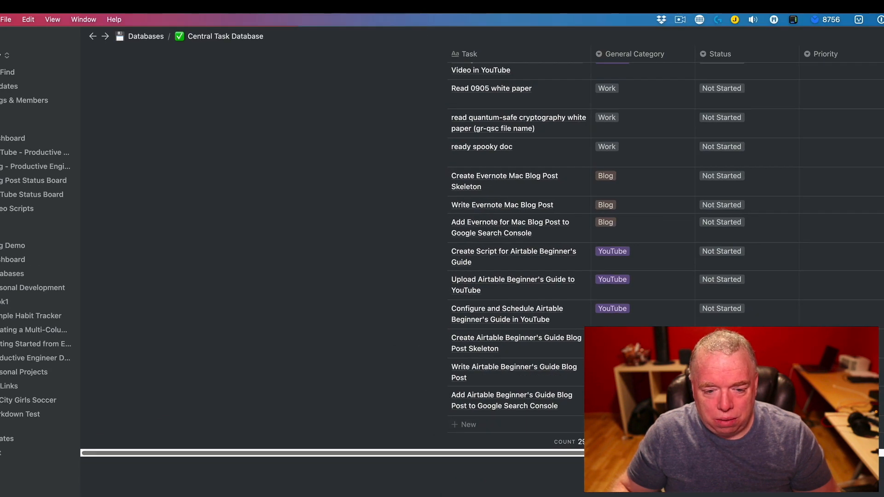
scroll(460, 258, "right", 8)
scroll(460, 257, "up", 7)
scroll(203, 405, "up", 10)
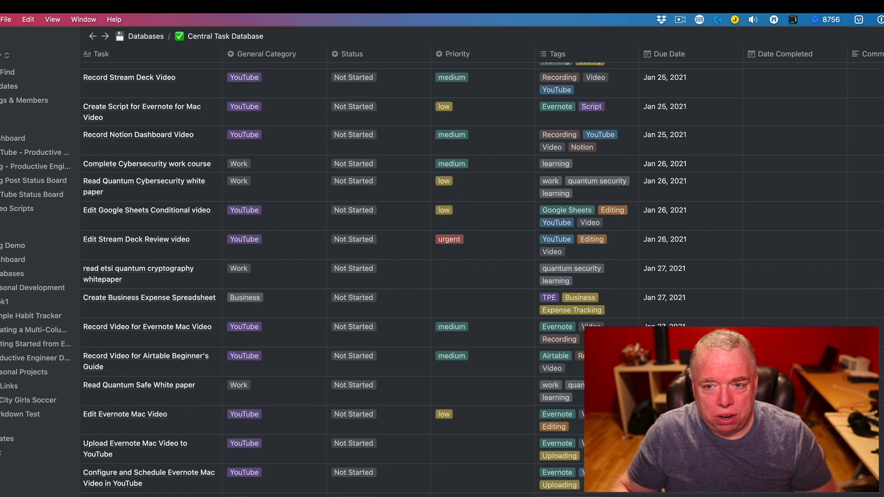
scroll(203, 405, "down", 10)
scroll(202, 410, "down", 5)
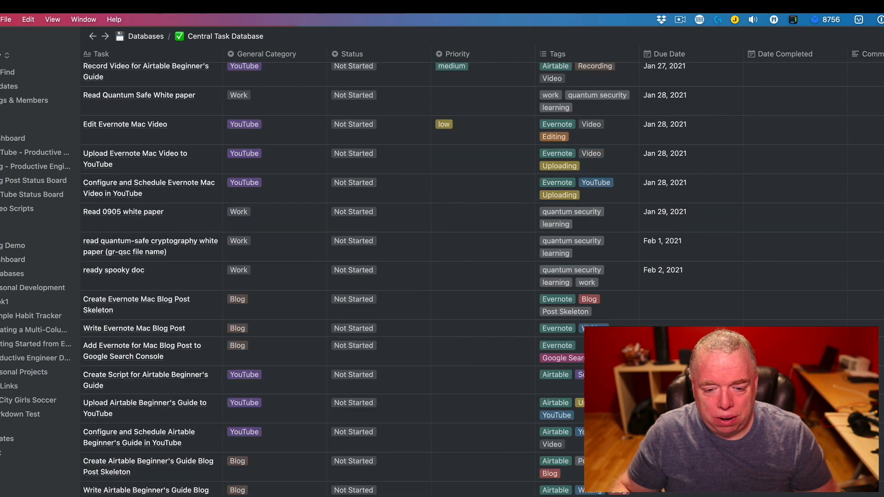
scroll(460, 276, "left", 10)
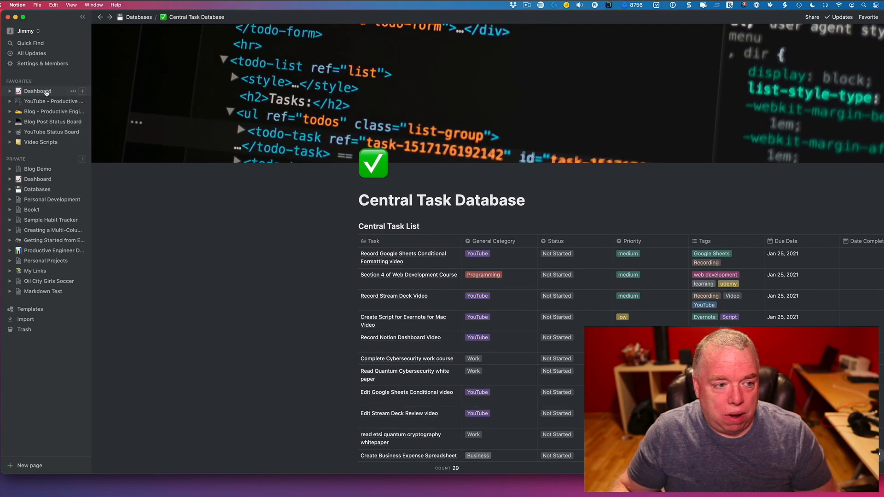
Return to the Dashboard and examine the Today's Tasks and Next 7 Days tables
left_click(38, 91)
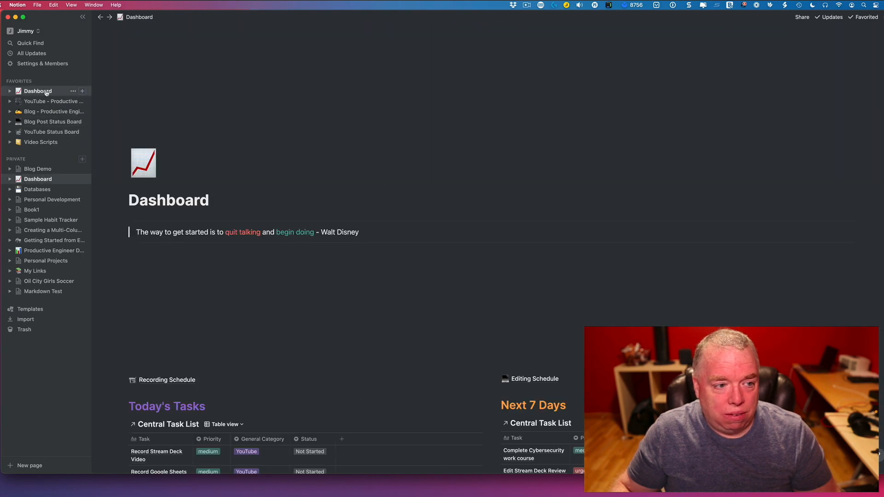
scroll(530, 260, "down", 5)
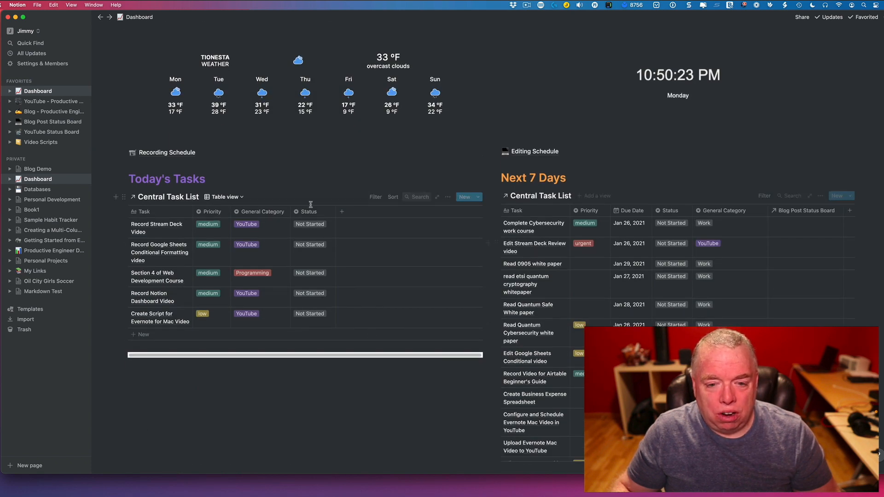
scroll(568, 252, "down", 5)
scroll(568, 252, "up", 2)
scroll(568, 253, "up", 2)
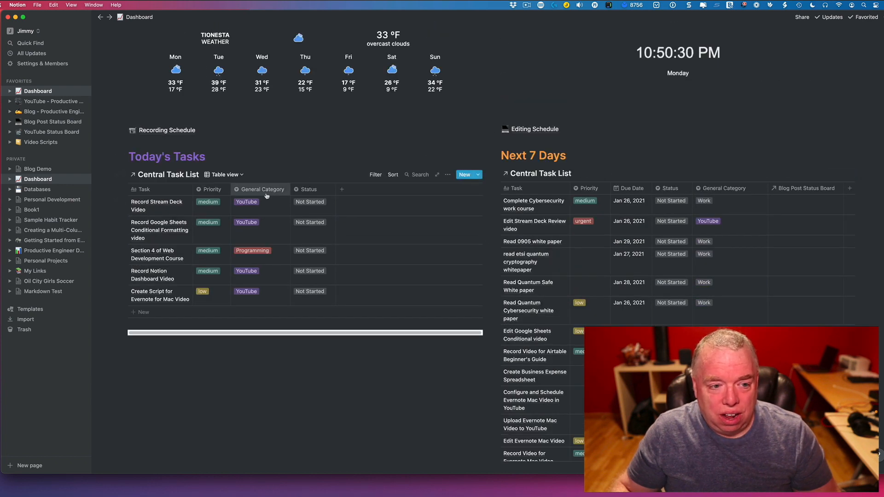
scroll(548, 132, "down", 5)
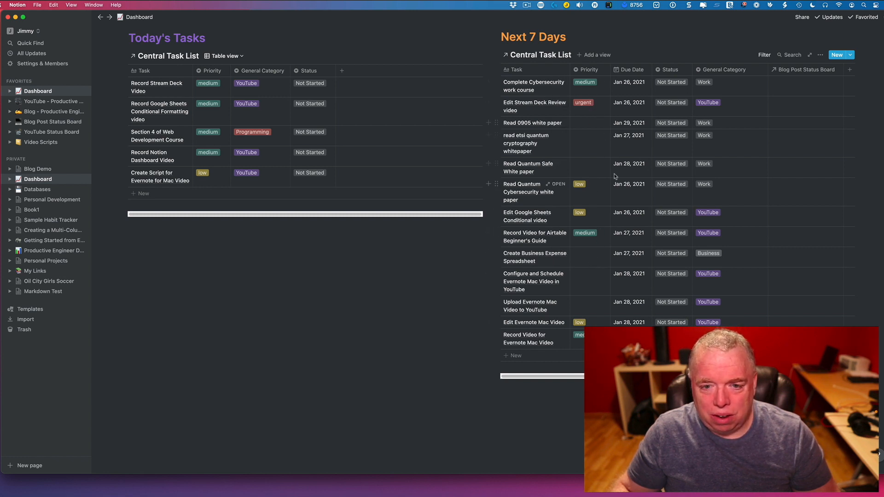
scroll(615, 176, "up", 1)
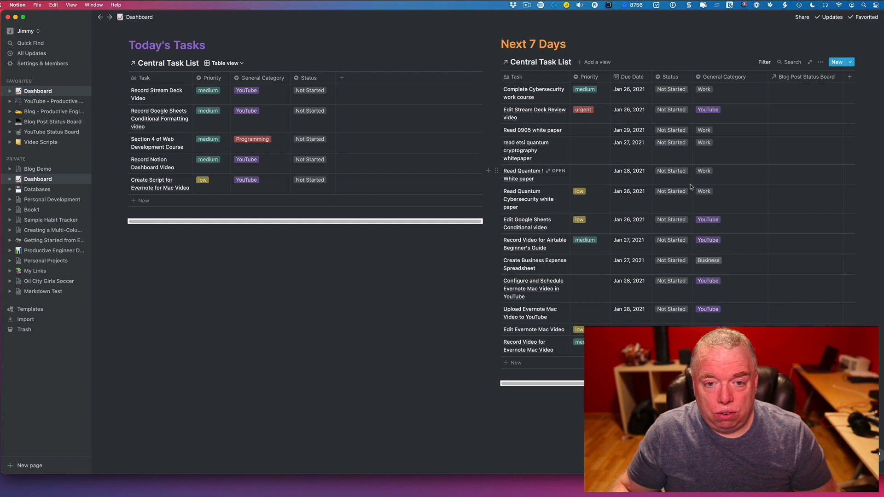
scroll(351, 143, "up", 5)
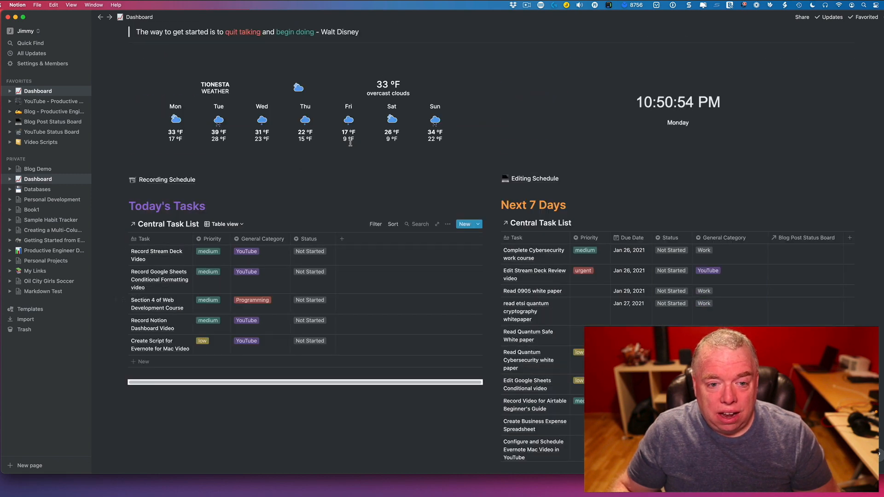
scroll(350, 143, "up", 5)
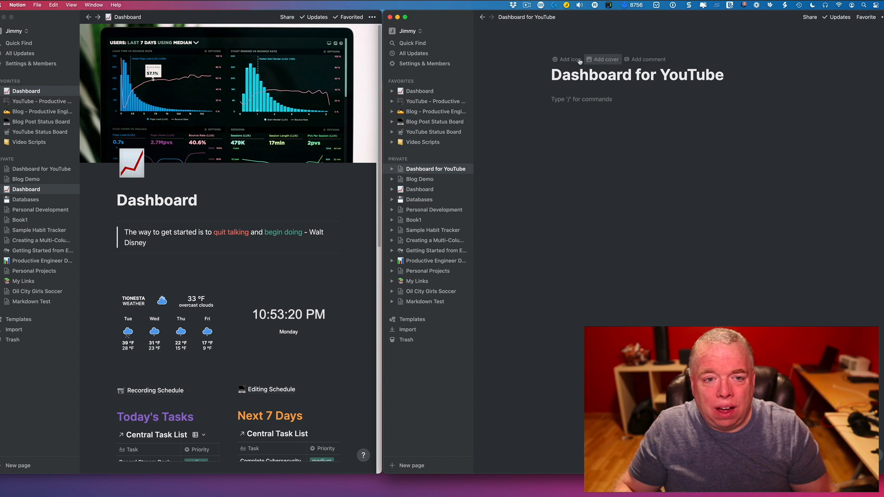
Move the Dashboard for YouTube window aside and widen the original Dashboard window so both sit side by side
left_click_drag(577, 16, 633, 16)
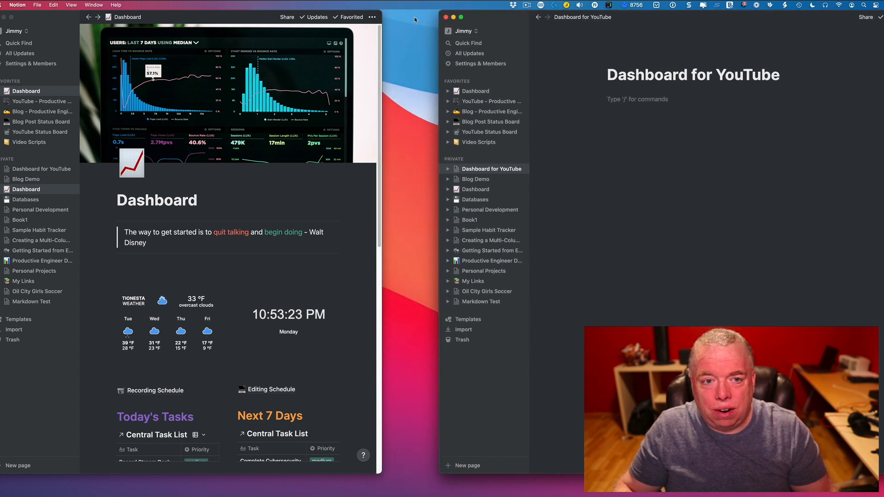
left_click(381, 17)
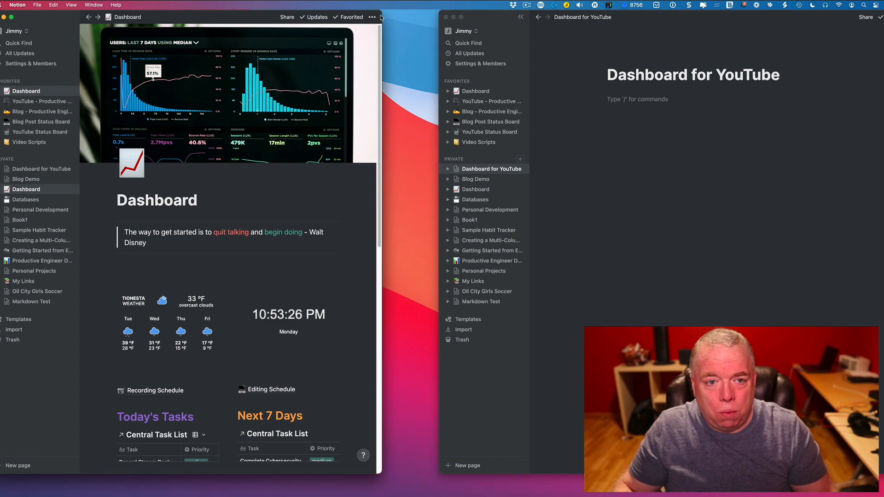
left_click_drag(386, 17, 437, 21)
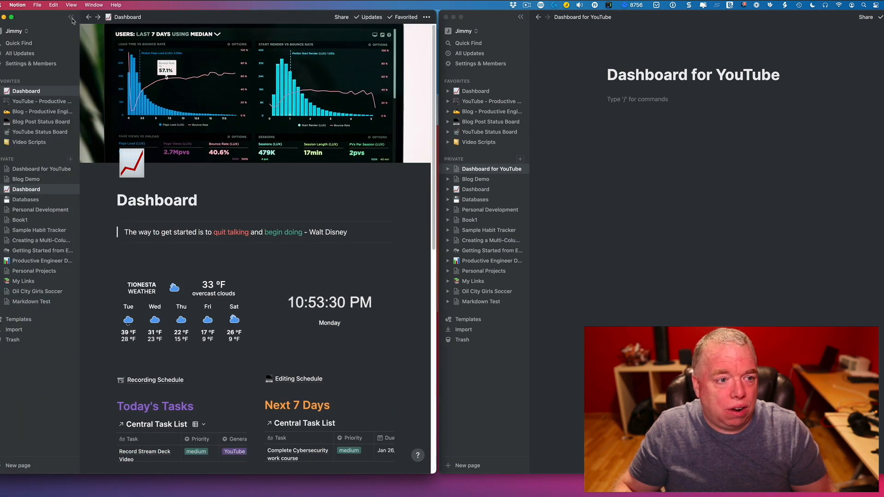
Hide the sidebars in both the Dashboard window and the Dashboard for YouTube window
left_click(71, 19)
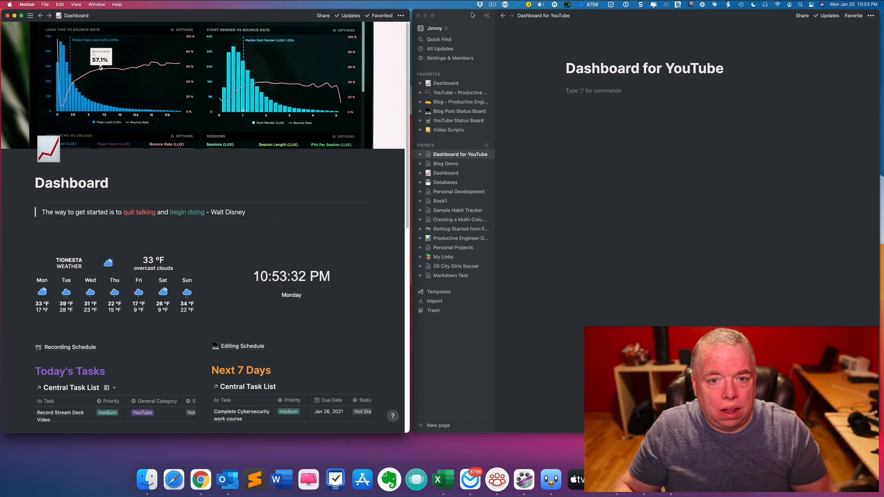
left_click(487, 17)
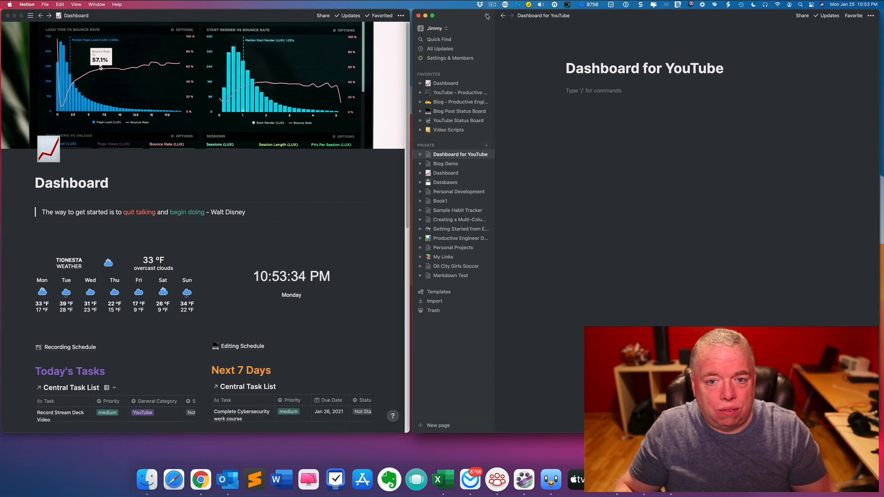
left_click(487, 16)
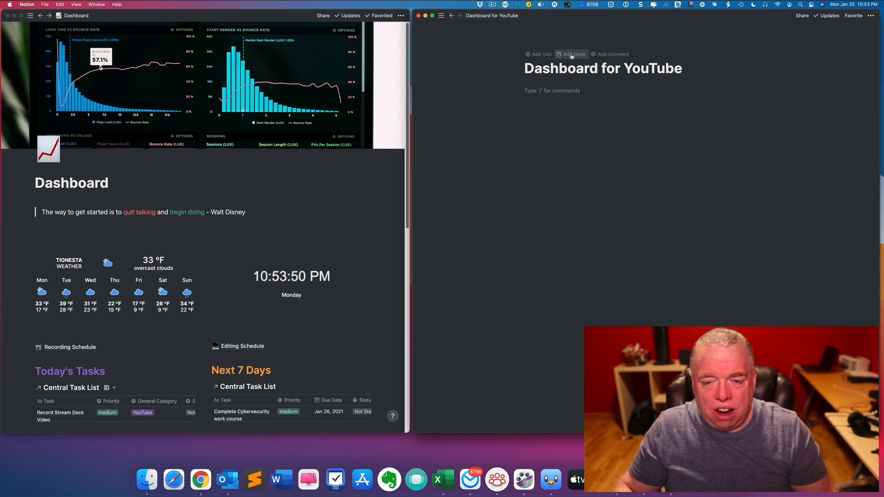
Add the analytics-charts photo found by searching Unsplash for "dashboard" as the Dashboard for YouTube cover and shift the image slightly downward
left_click(571, 54)
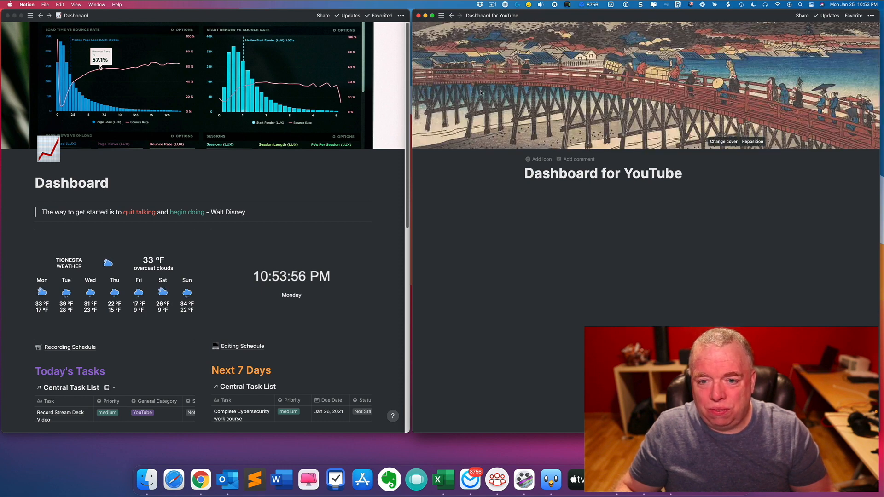
left_click(729, 144)
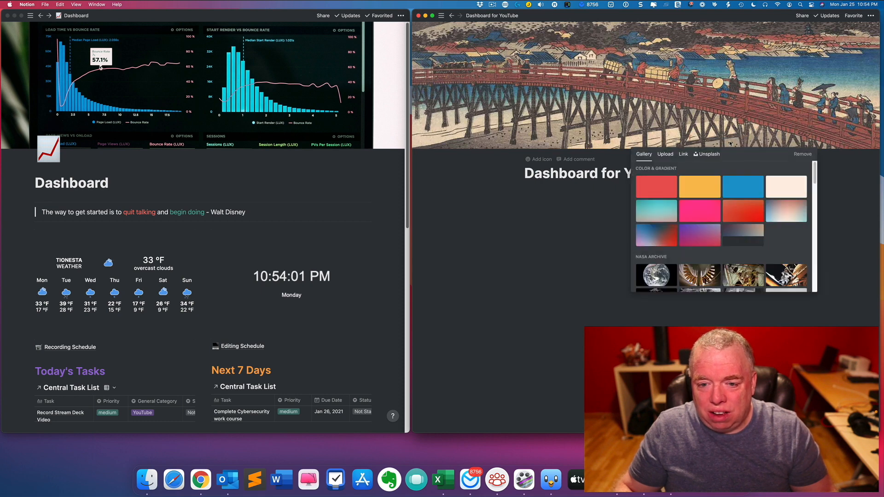
left_click(707, 155)
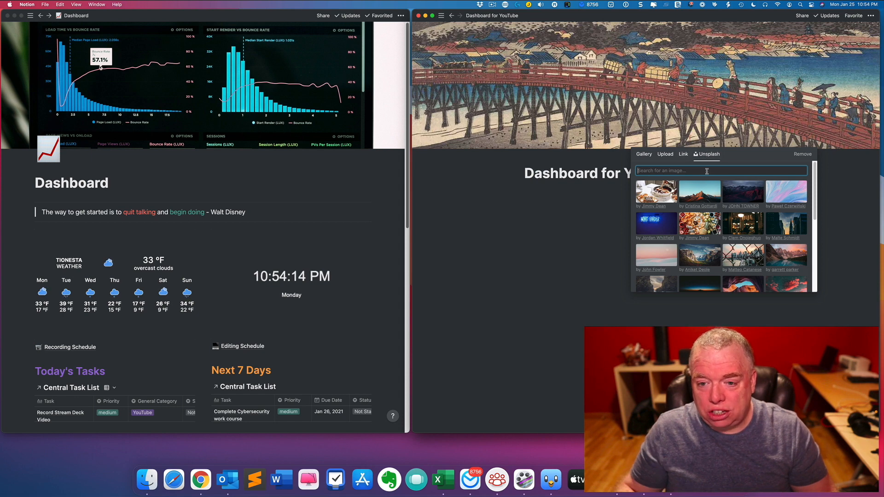
type("dashboard")
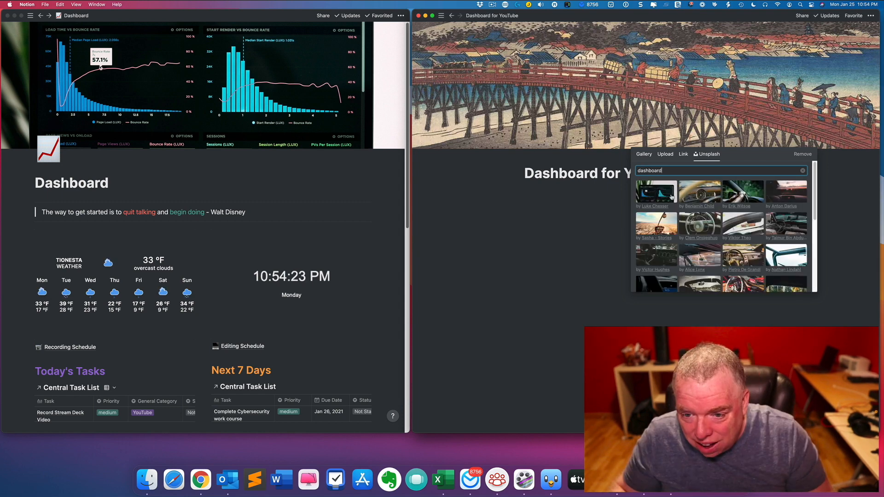
left_click(663, 195)
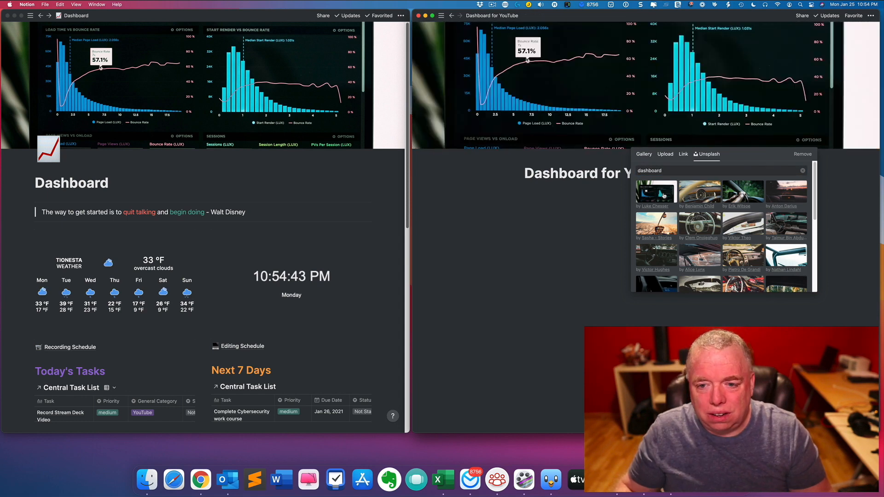
left_click(685, 131)
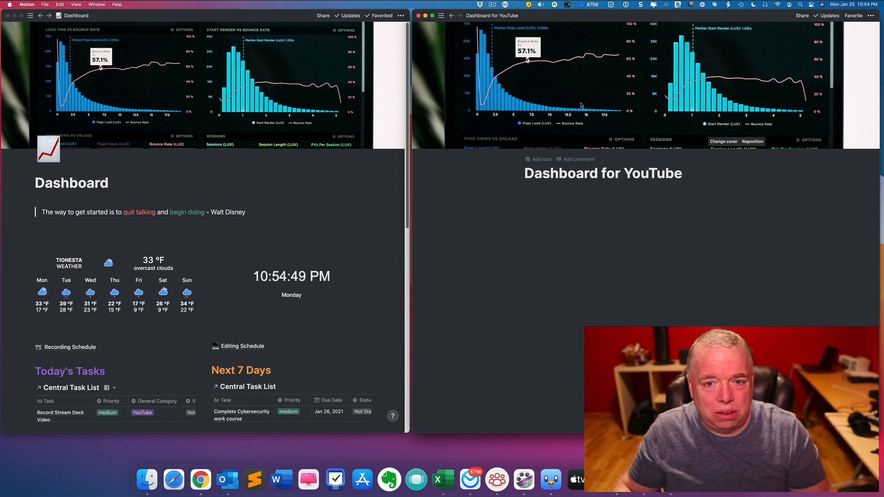
left_click(752, 142)
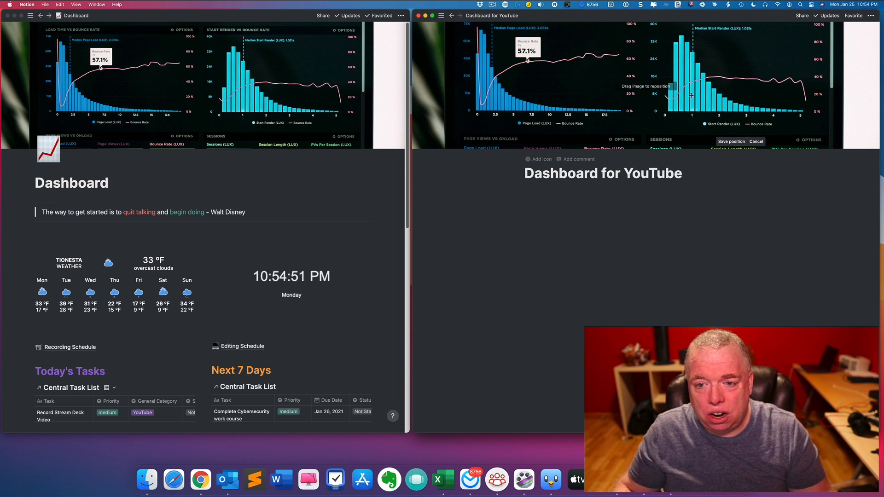
left_click_drag(641, 80, 643, 82)
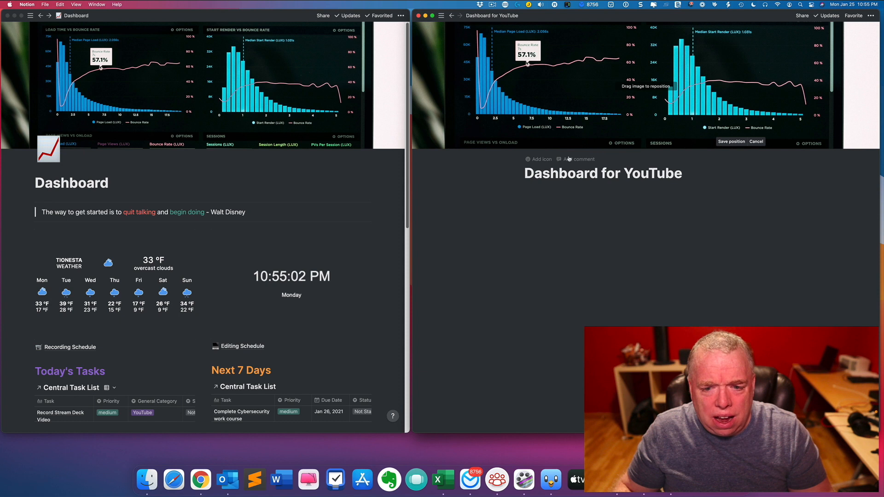
Give the Dashboard for YouTube page the "chart with upwards trend" emoji icon, found by filtering for "graph"
left_click(539, 158)
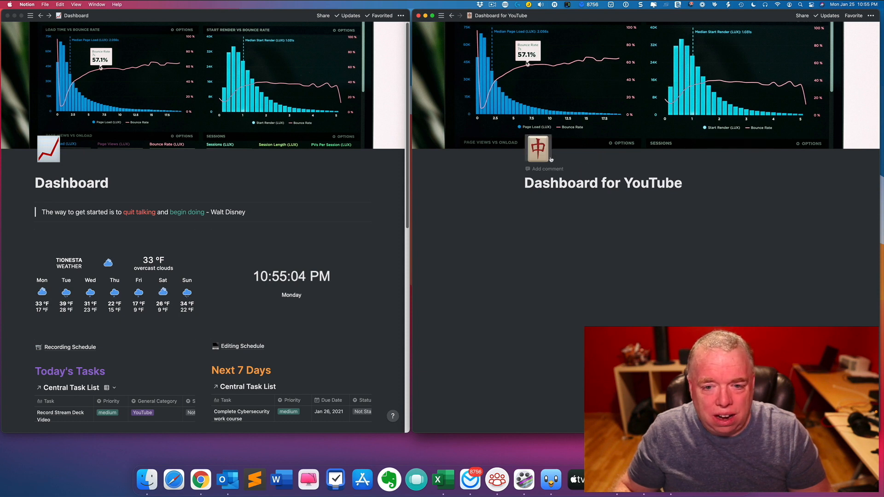
left_click(539, 152)
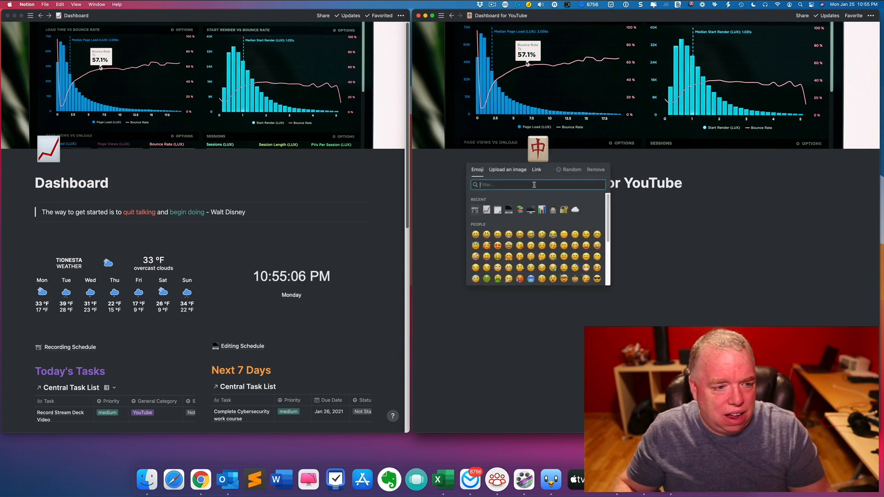
type("graph")
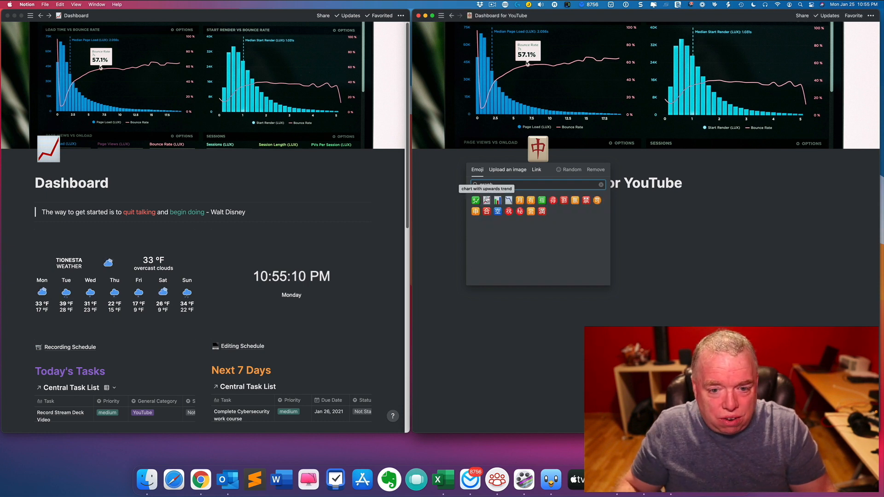
left_click(486, 200)
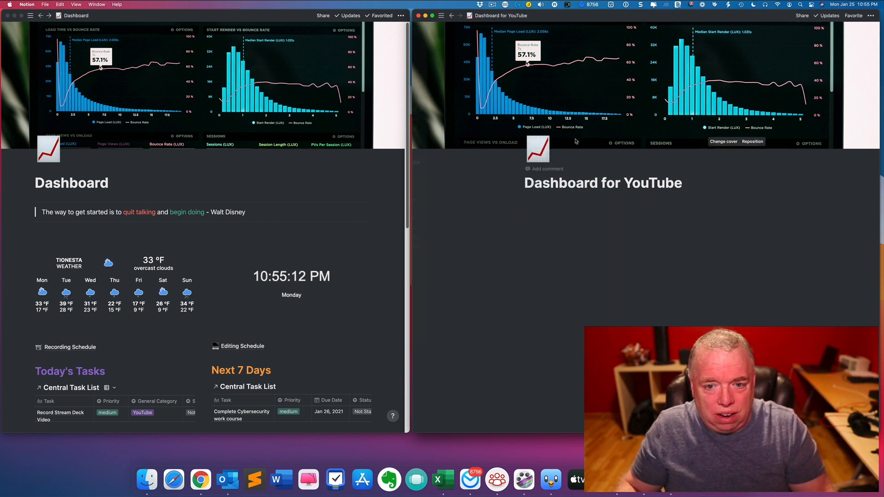
left_click(560, 206)
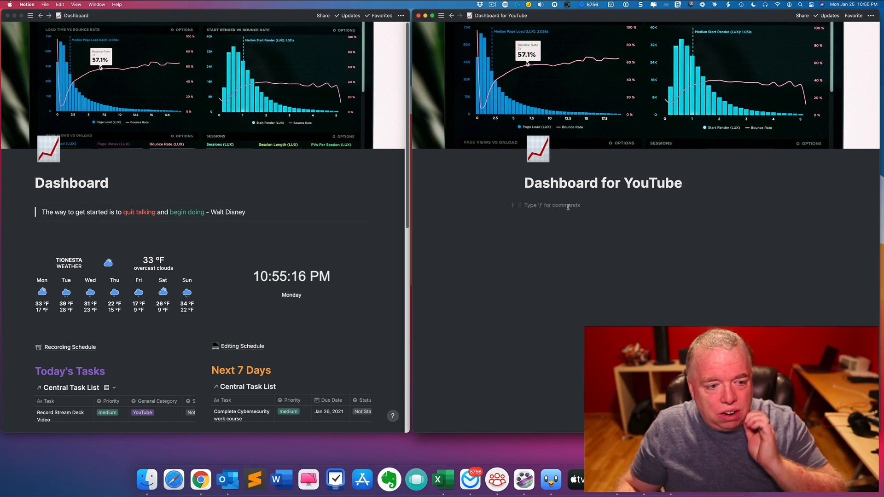
type("quote")
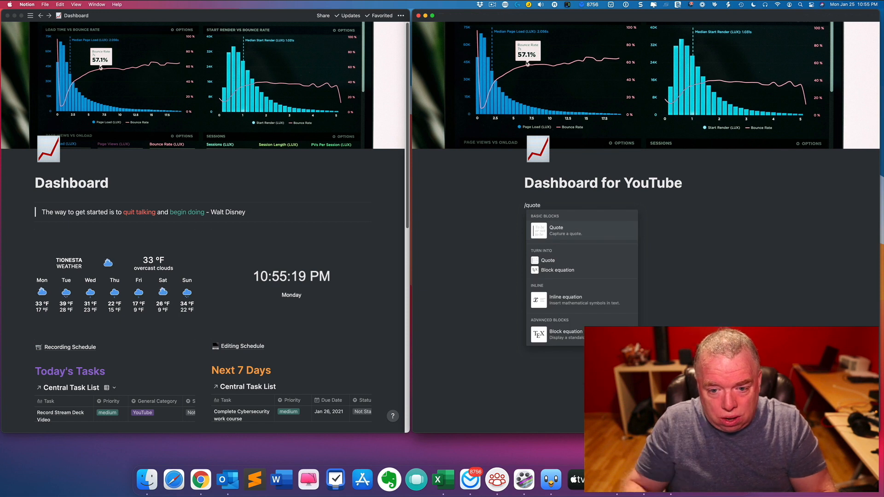
left_click(571, 227)
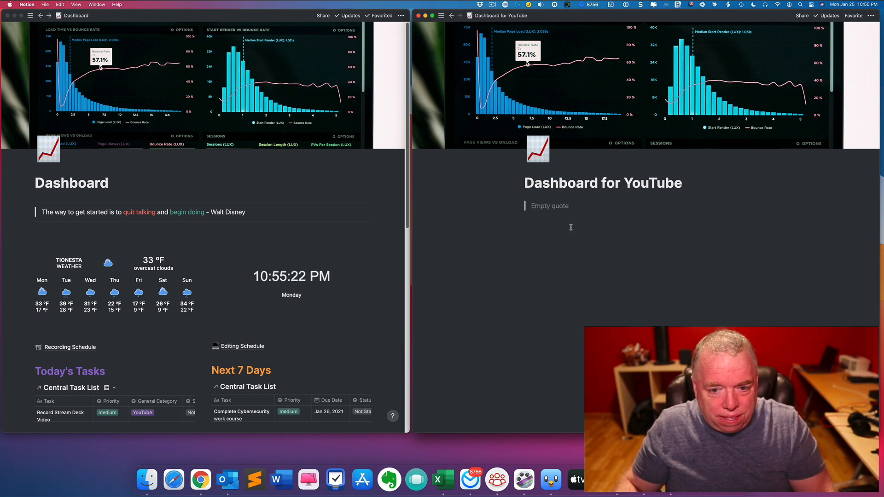
key("BackSpace")
key("BackSpace")
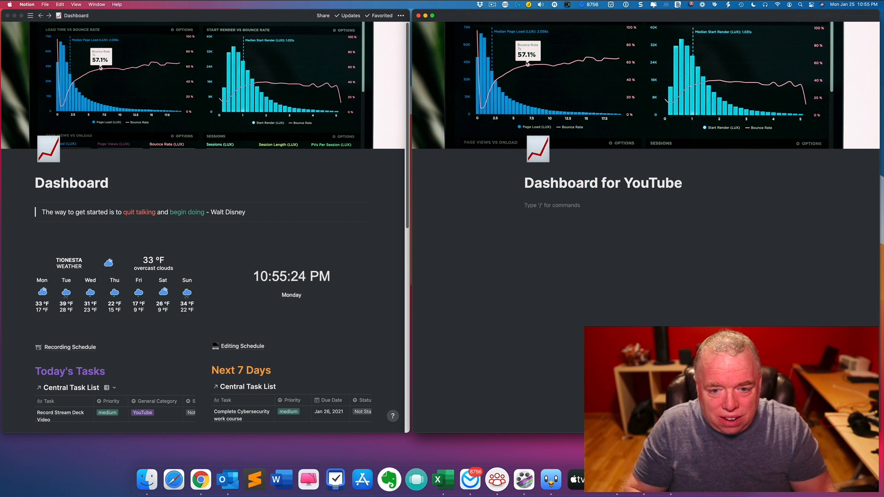
key("Return")
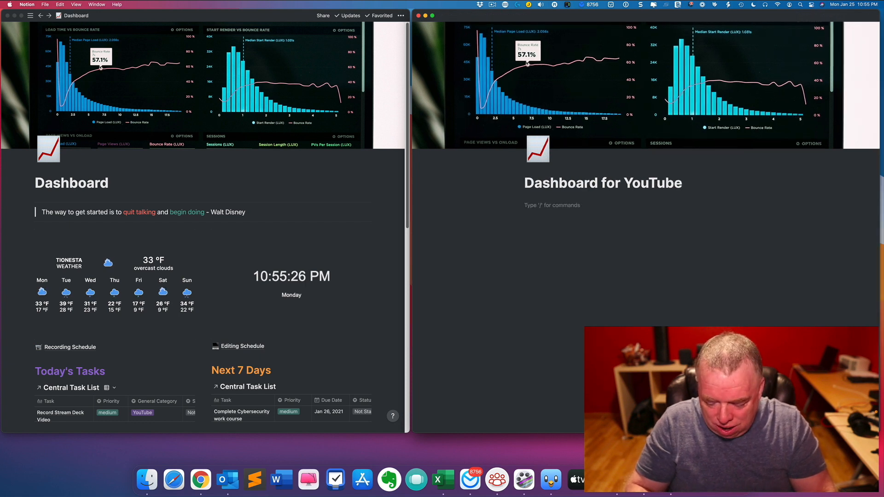
Insert a divider directly beneath the Dashboard for YouTube title
type("/d")
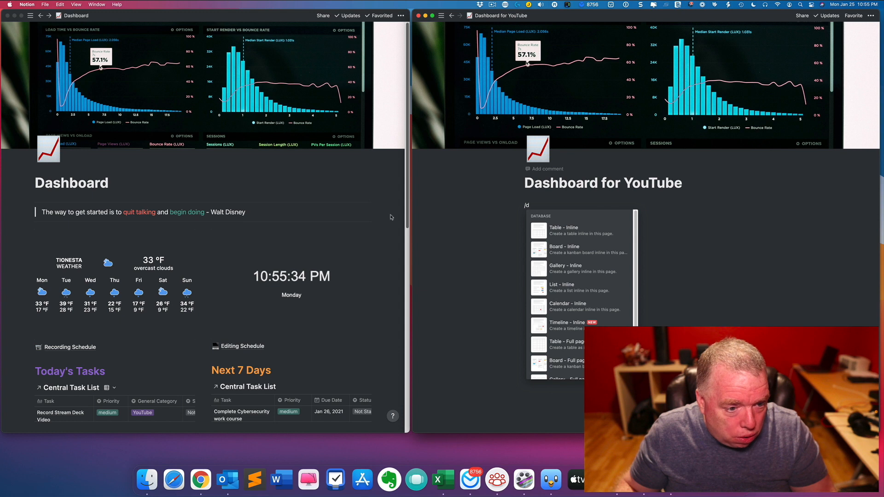
type("iv")
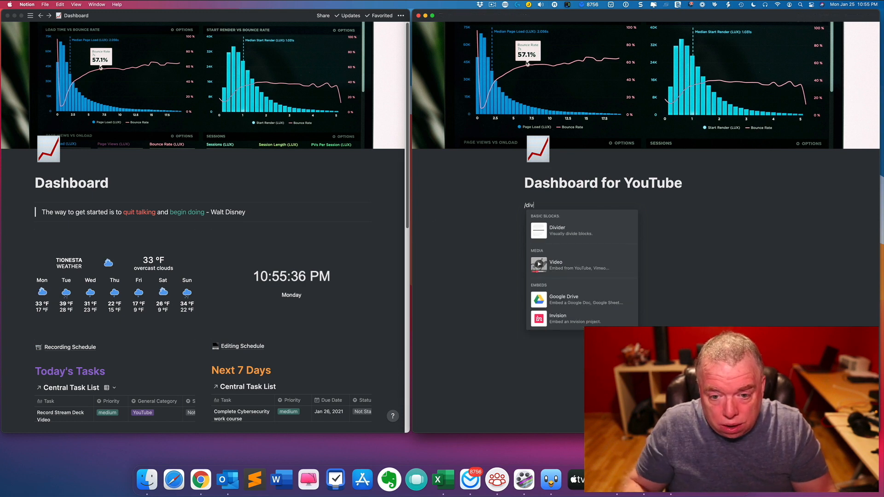
left_click(591, 230)
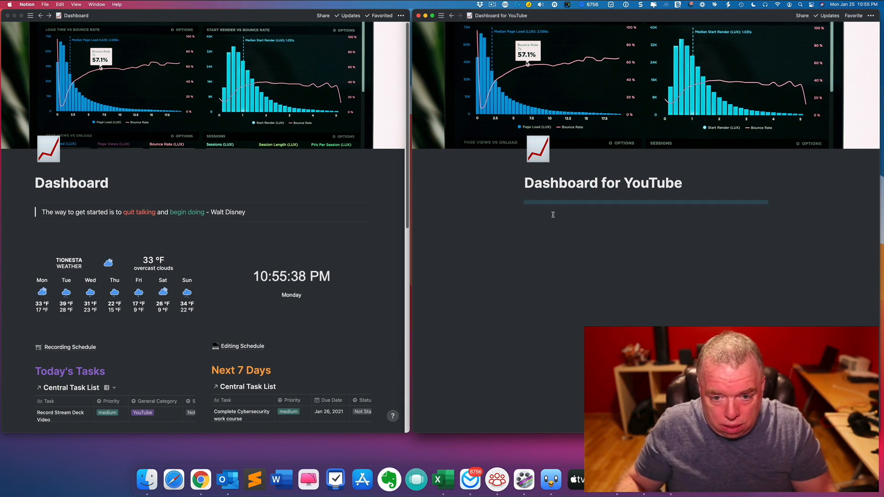
Add a quote block below the divider reading "The way to get started is to quit talking and begin doing - Walt Disney"
type("/quote")
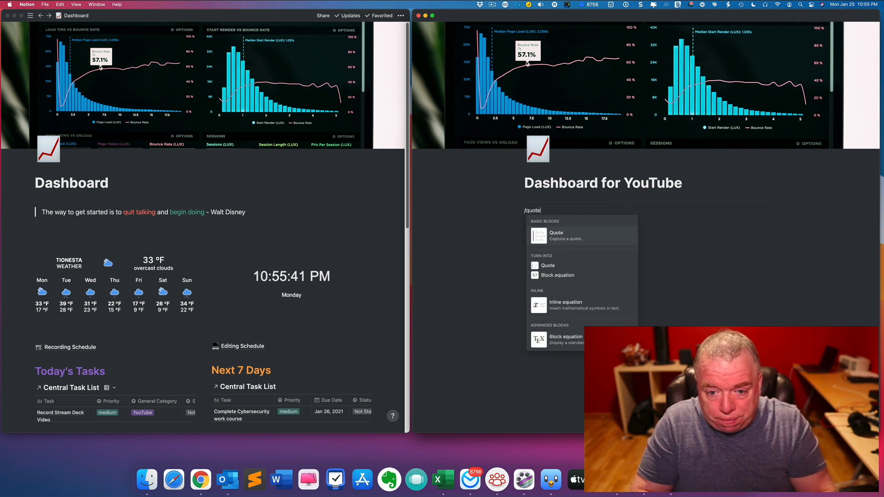
left_click(557, 233)
type("Th")
Color "quit talking" red and "begin doing" green in the quote
left_click_drag(613, 212, 646, 212)
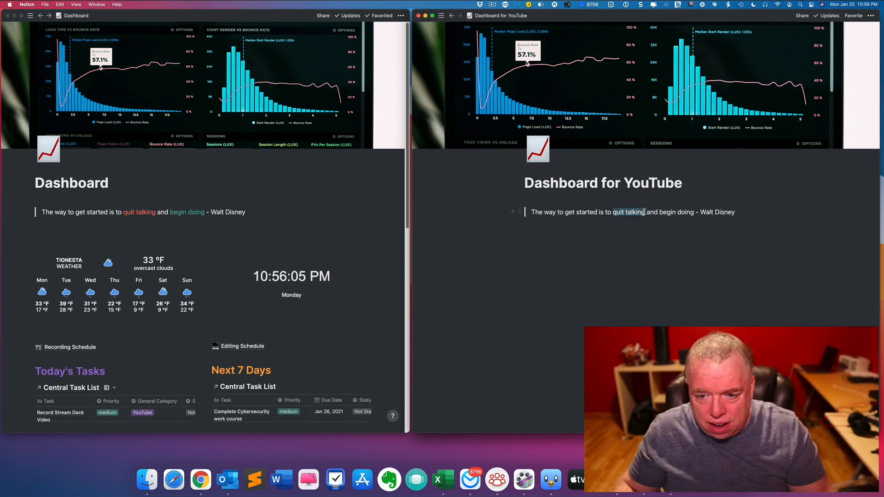
left_click(740, 198)
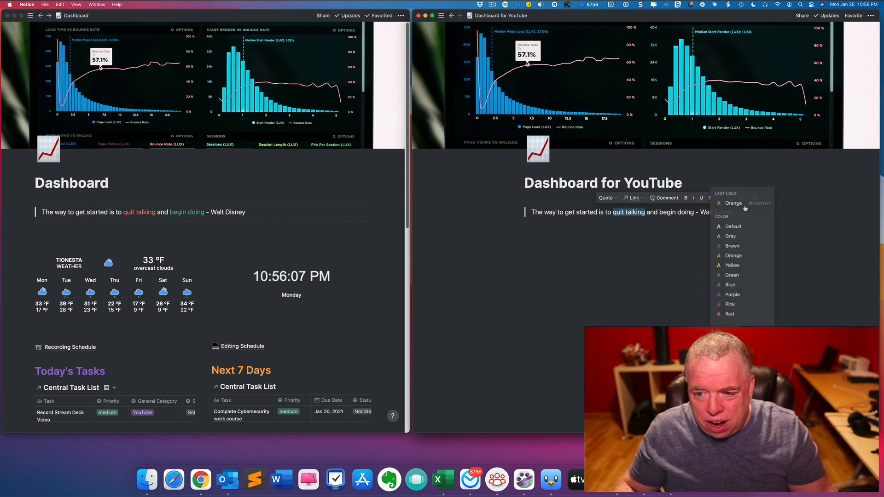
left_click(738, 314)
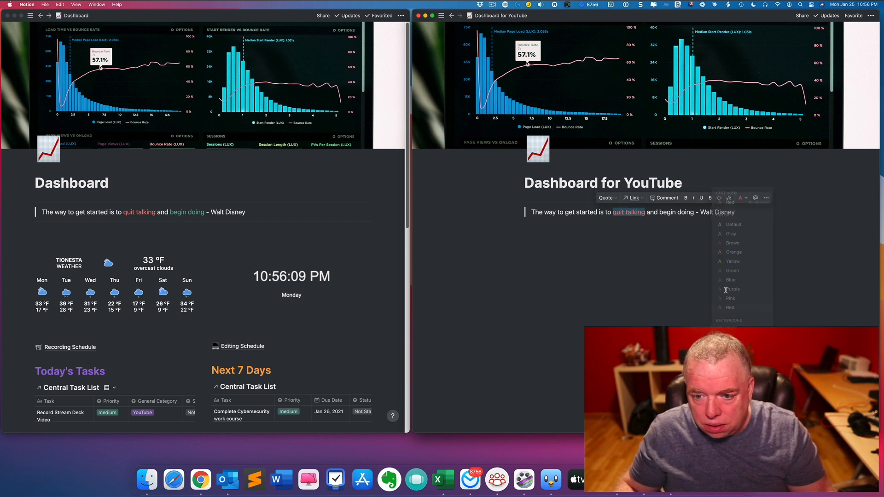
left_click_drag(660, 212, 694, 215)
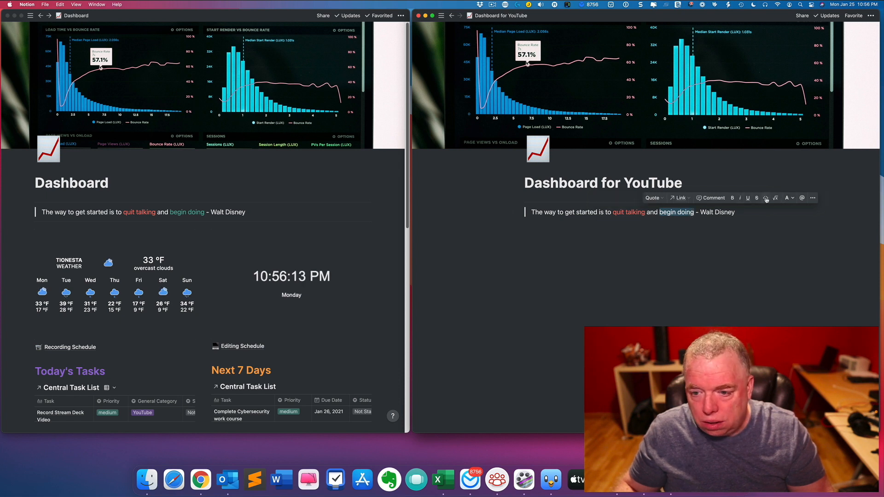
left_click(782, 272)
Insert a second divider on a new line below the quote
left_click(663, 277)
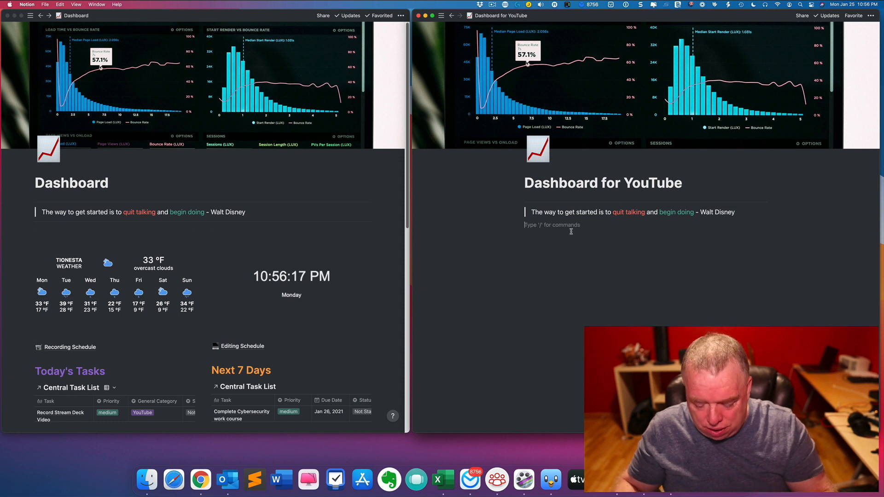
type("/div")
key("Return")
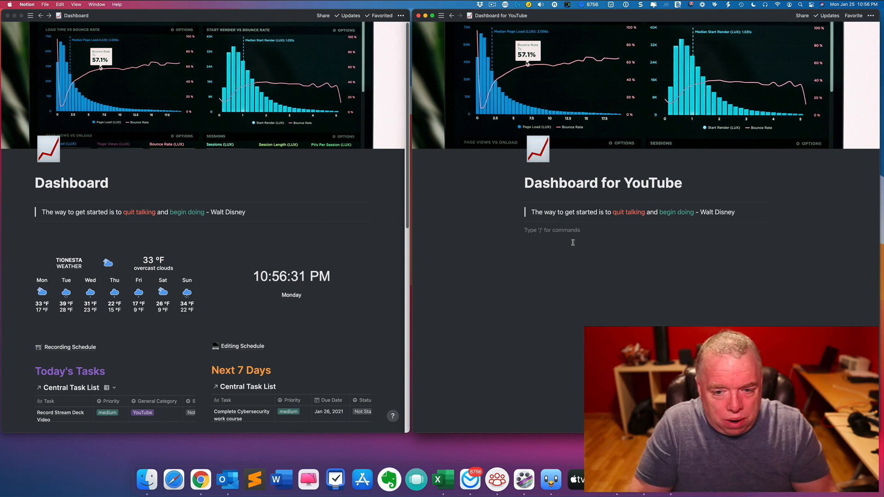
Insert an empty Embed block below the second divider
type("/")
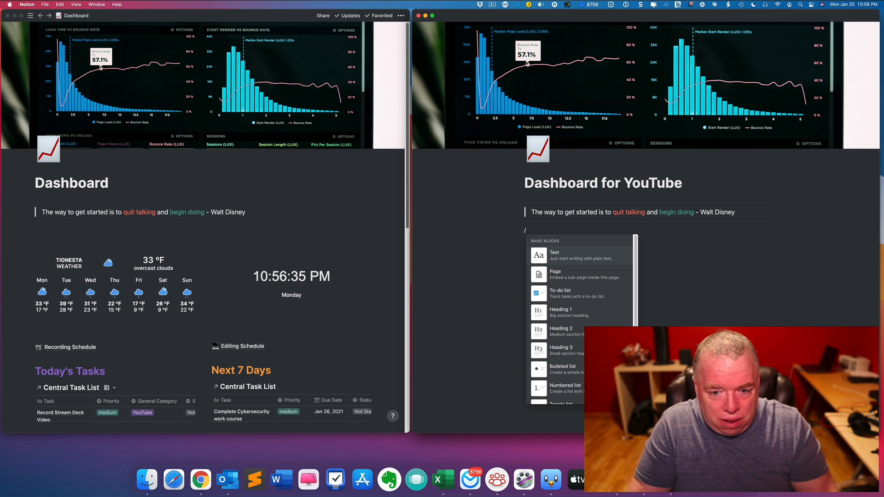
type("embed")
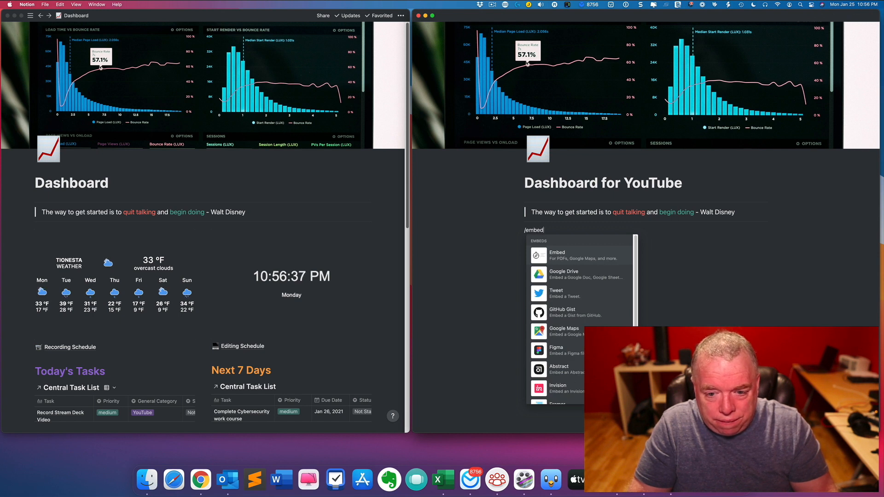
key("Return")
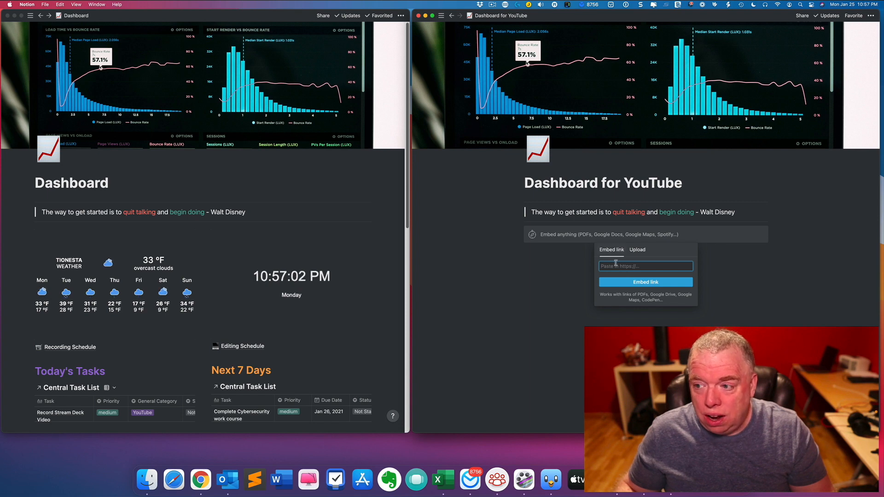
Switch to Indify in Chrome and open the existing weather widget's configuration page
left_click_drag(883, 48, 369, 40)
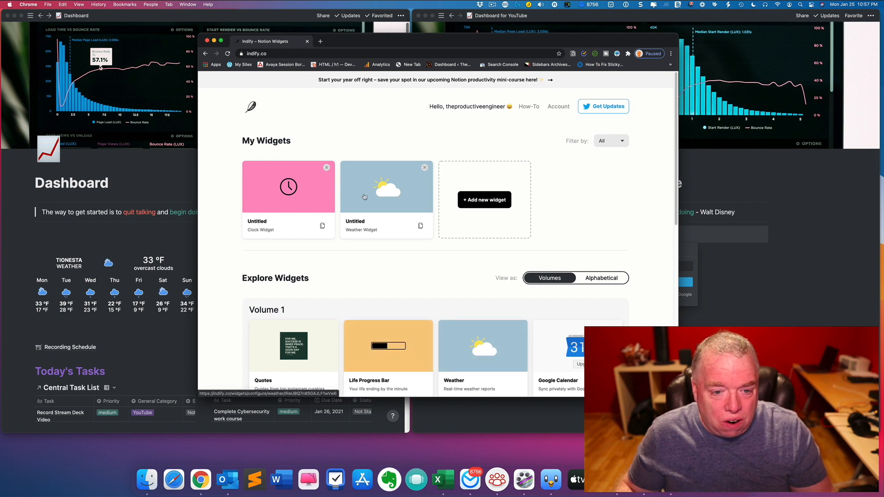
left_click(369, 197)
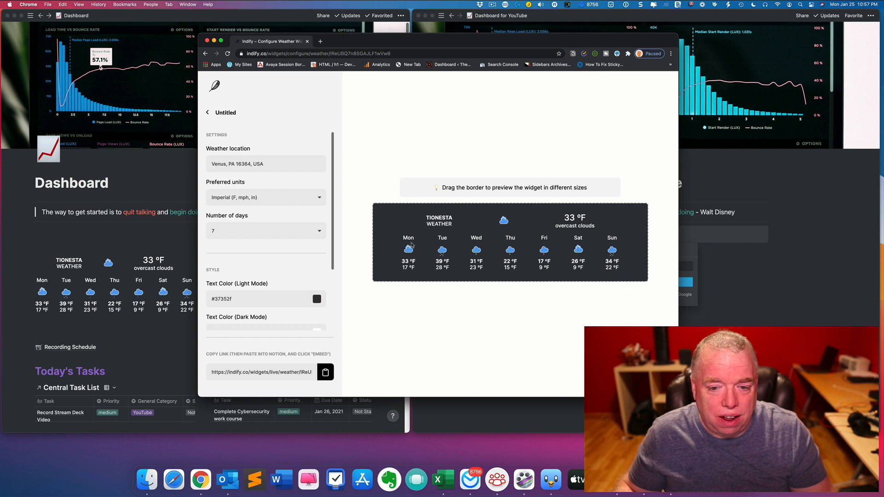
scroll(326, 281, "down", 3)
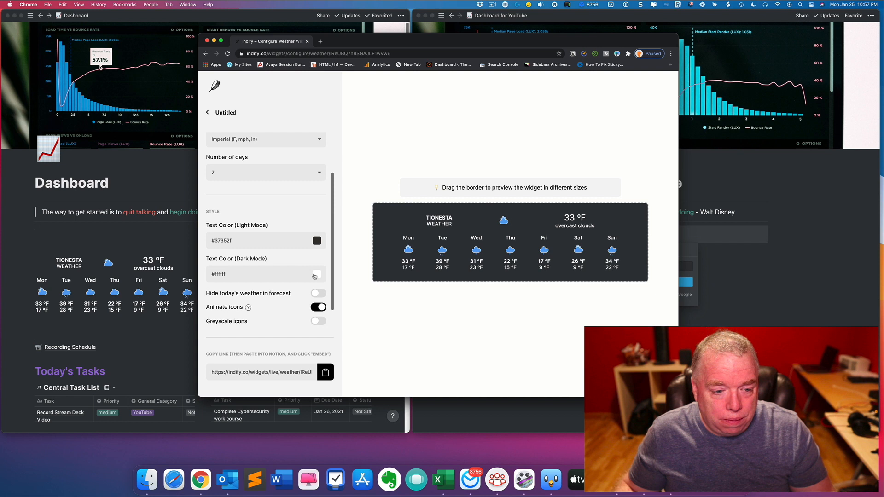
Examine the weather widget's text color settings for light mode and dark mode
left_click(316, 274)
left_click(301, 277)
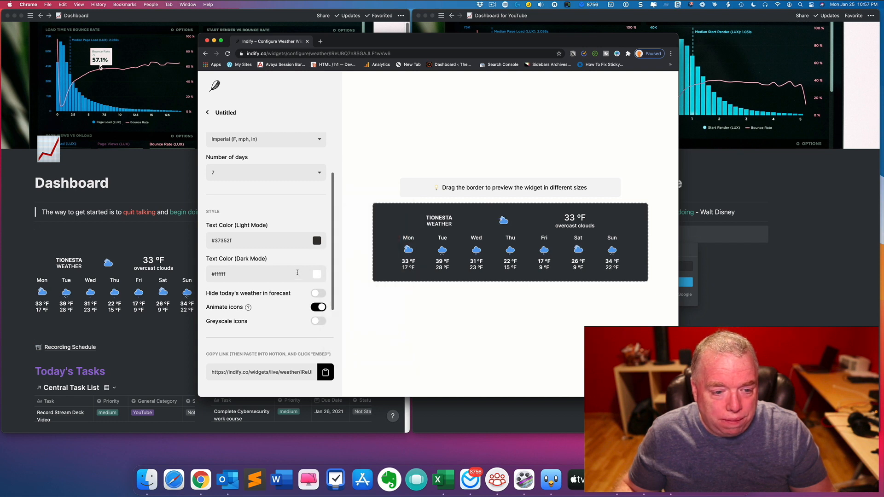
left_click(316, 240)
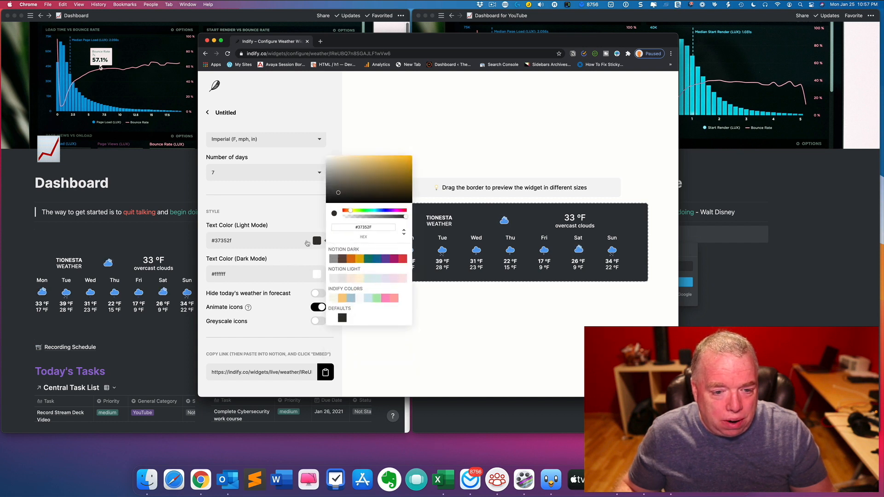
left_click(296, 242)
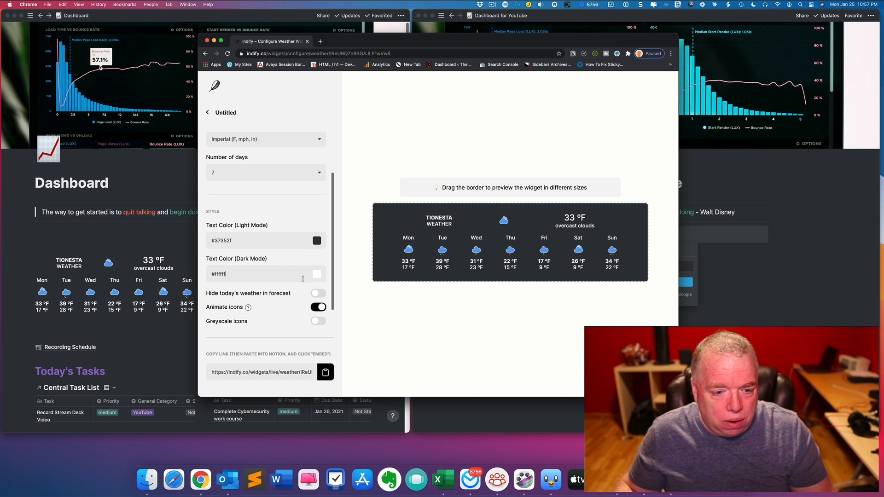
scroll(317, 280, "up", 2)
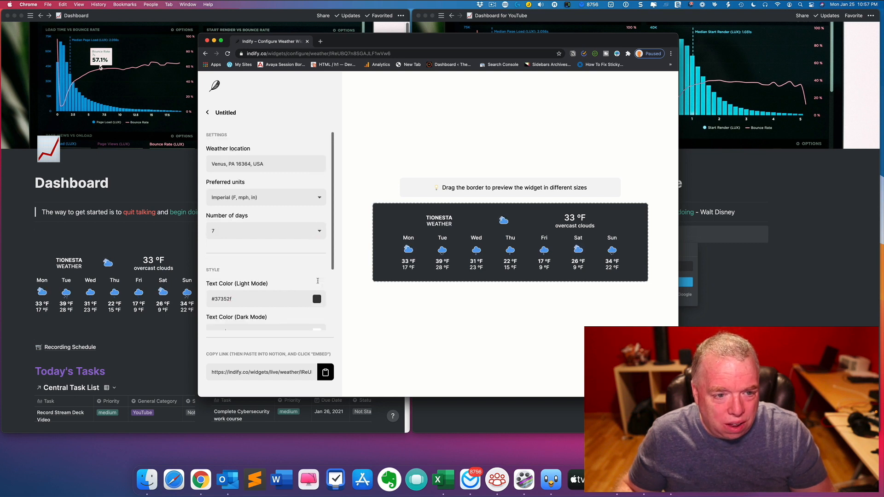
scroll(318, 283, "down", 3)
Try the weather widget with dark mode off and with greyscale icons on, restoring both settings
left_click(318, 307)
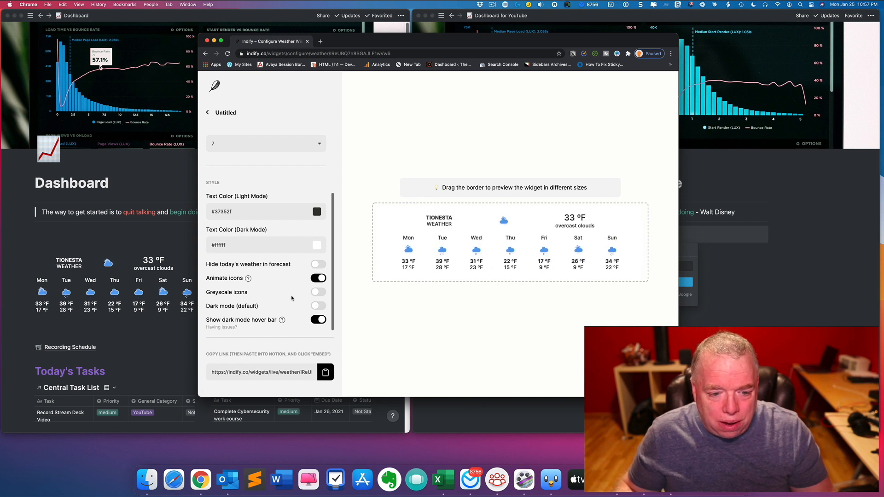
left_click(317, 307)
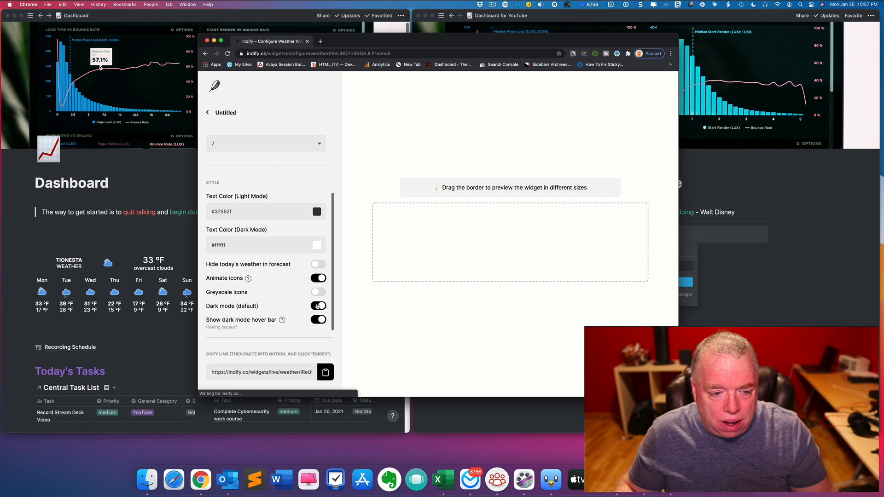
left_click(321, 292)
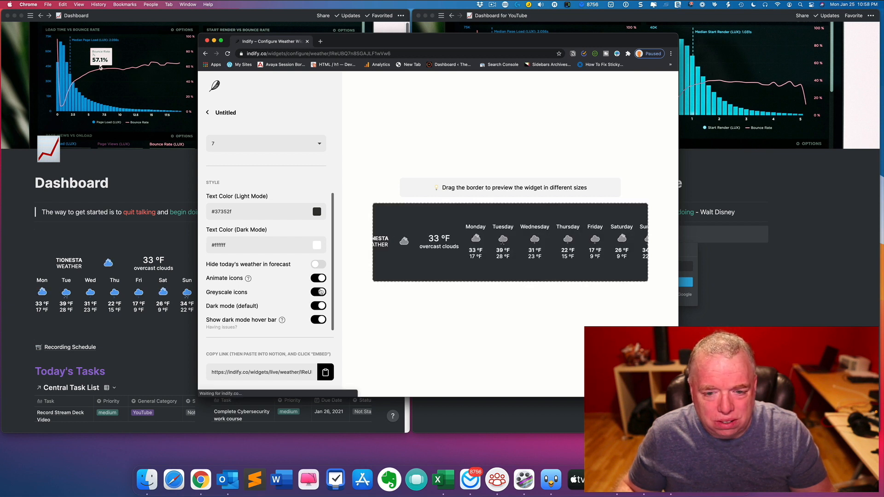
left_click(321, 292)
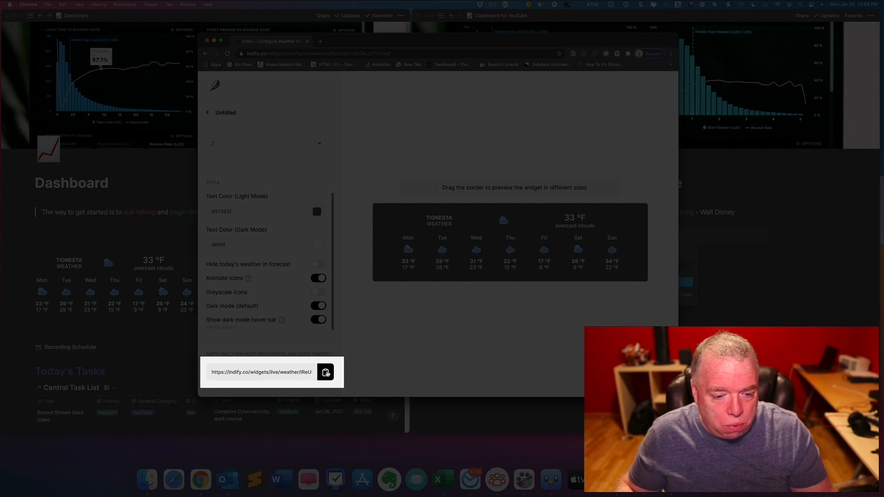
Copy the weather widget's embed link and return to the Dashboard for YouTube page in Notion
left_click(325, 373)
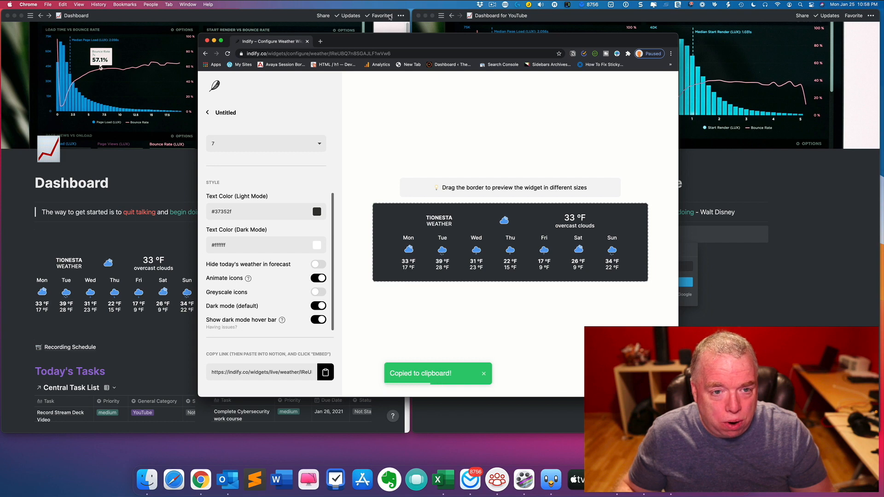
left_click_drag(363, 39, 883, 45)
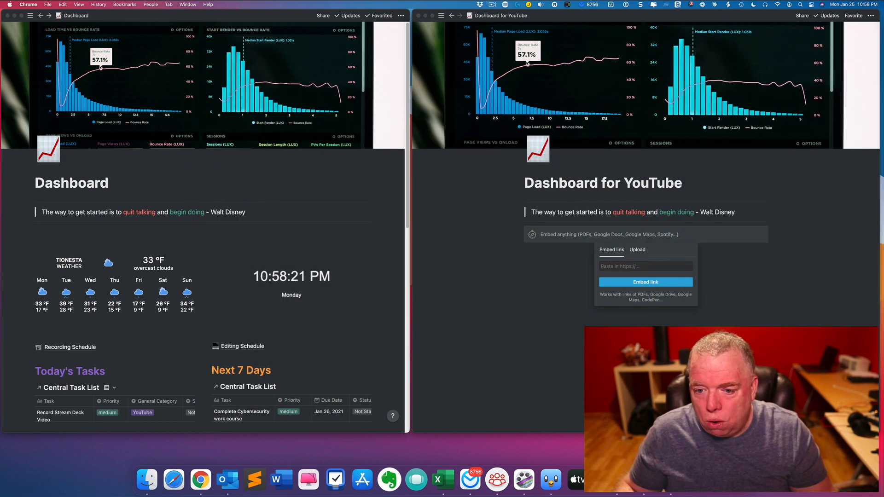
Embed the copied weather widget link in the empty Embed block and widen it to fit all seven days
left_click(611, 268)
left_click(615, 267)
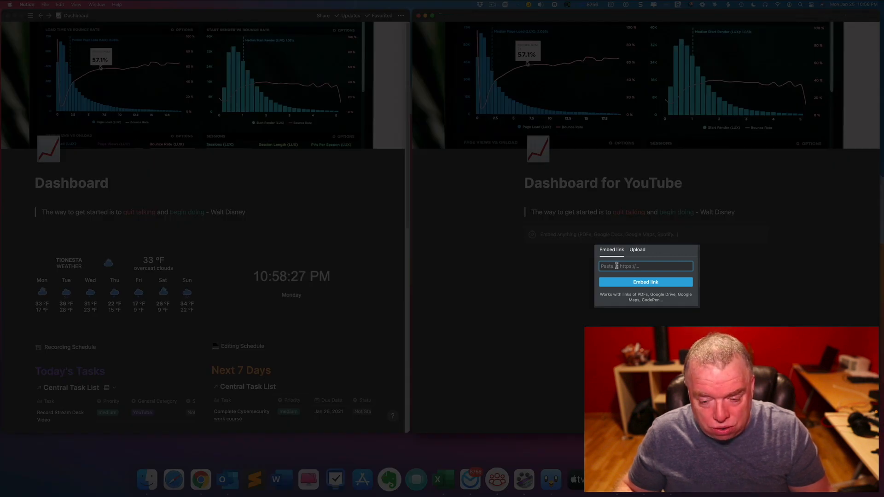
key("super+v")
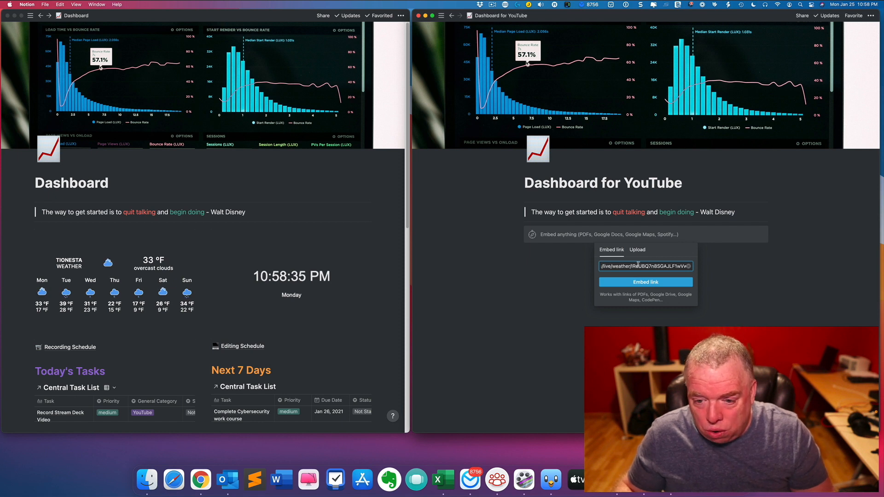
left_click(646, 281)
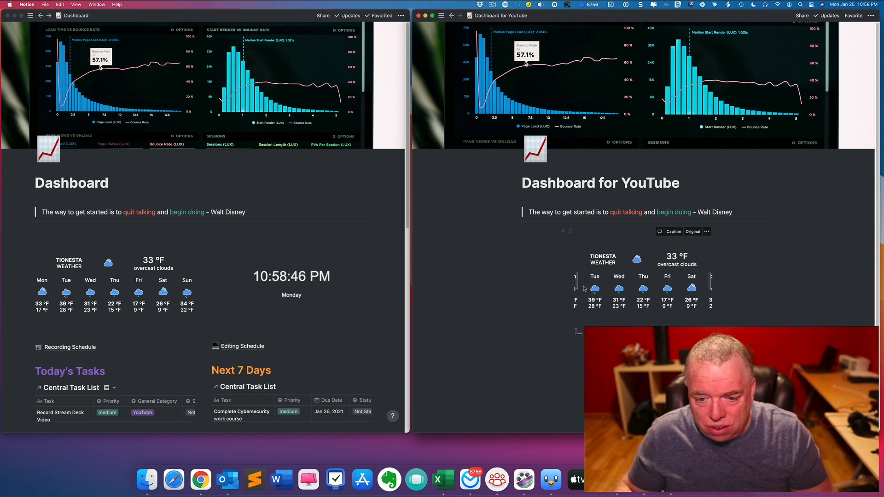
left_click_drag(575, 285, 538, 289)
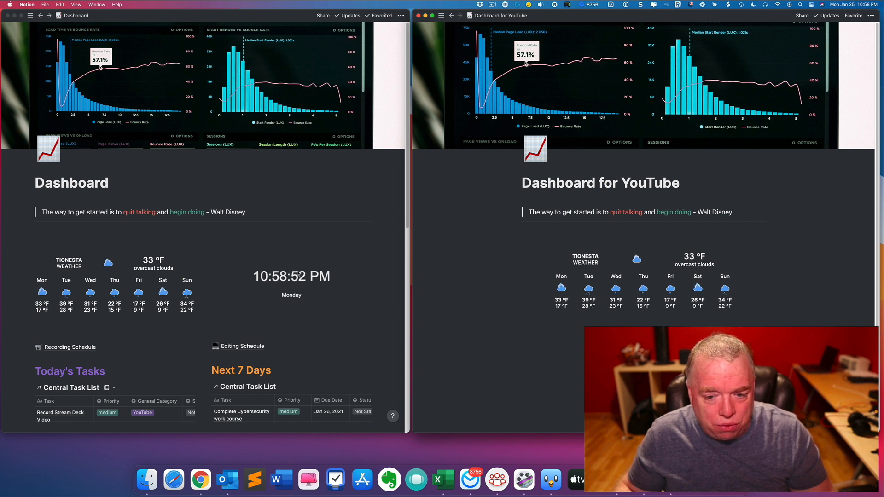
Insert an empty Embed block on a new line below the weather widget
left_click(573, 336)
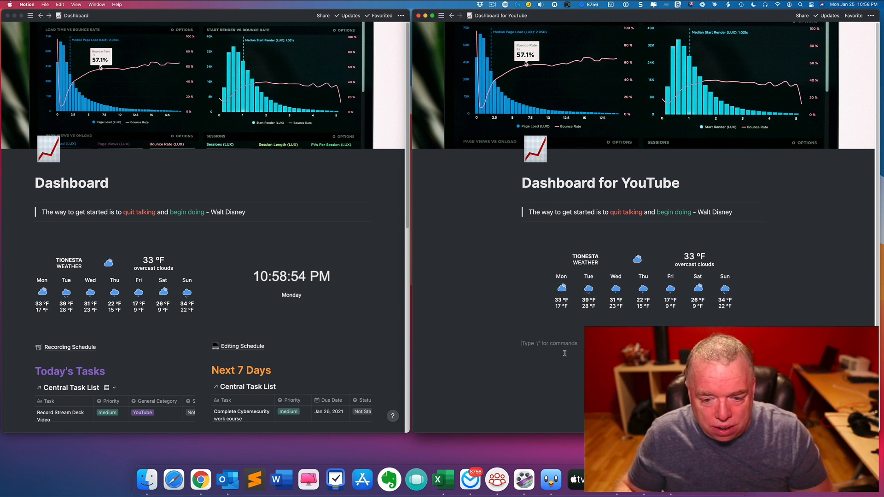
type("/")
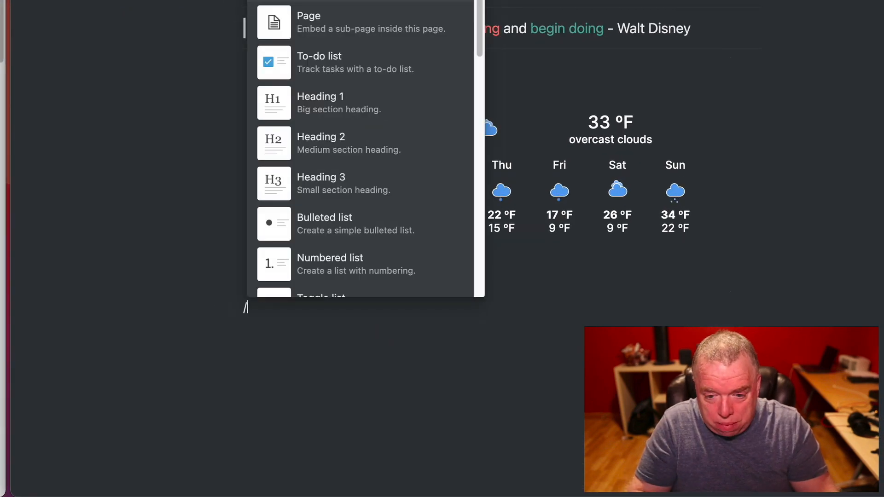
type("embed")
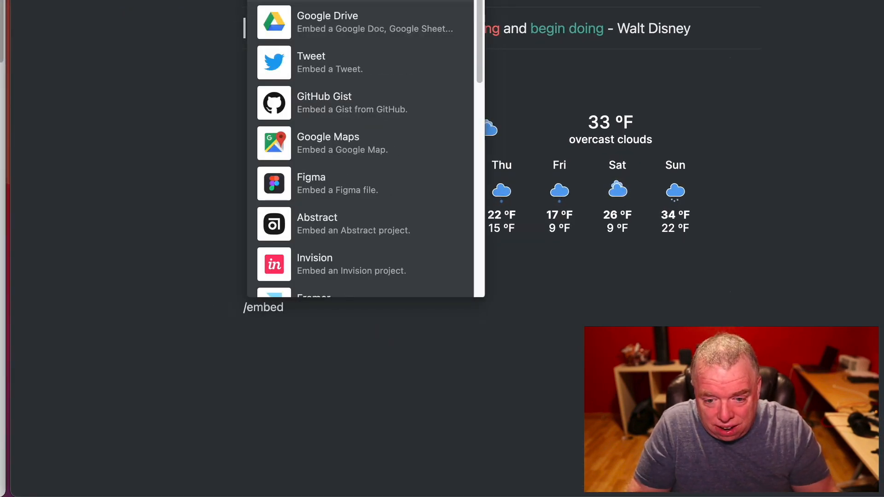
key("Return")
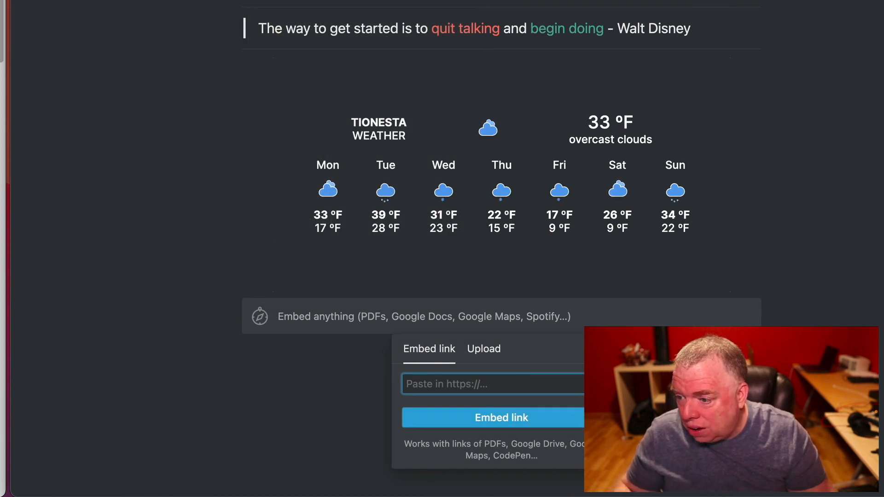
Switch back to Indify in Chrome and open the existing clock widget's configuration page
key("super+Tab")
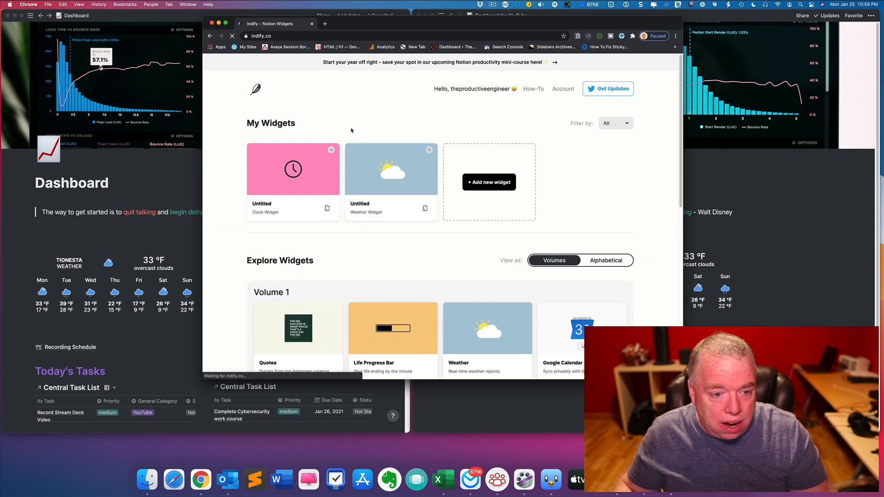
left_click(310, 170)
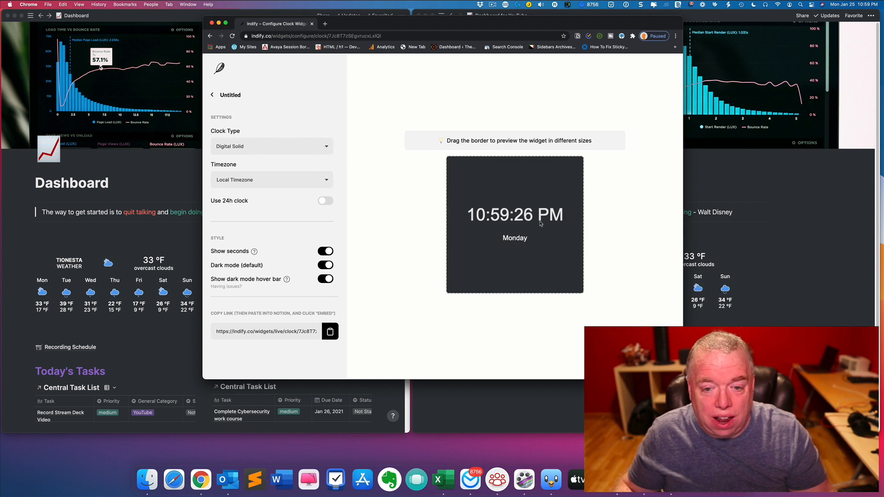
Preview the clock types Digital Roulette, Analog Smooth, Analog Planets and Analog Numbers, then set the type back to Digital Solid
left_click(327, 146)
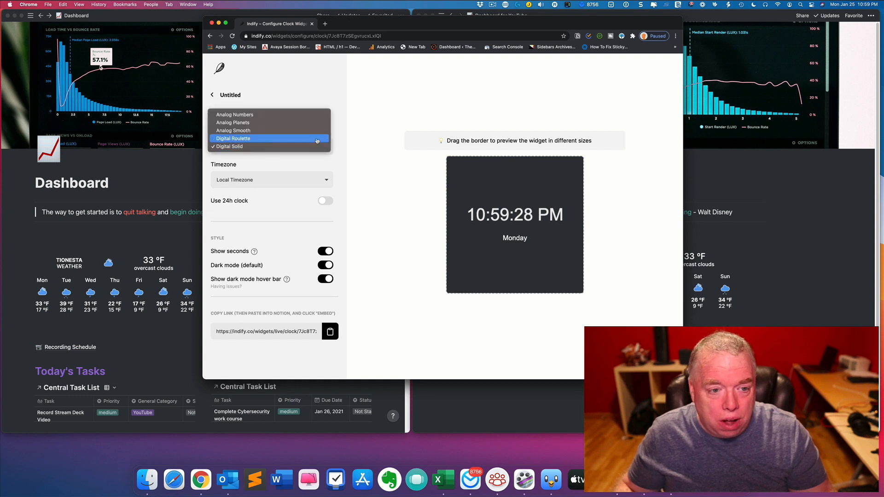
left_click(316, 141)
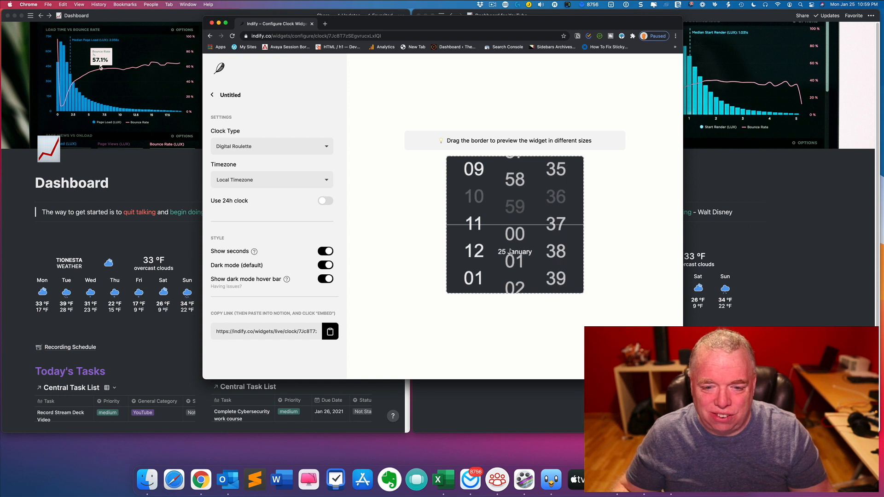
left_click(320, 139)
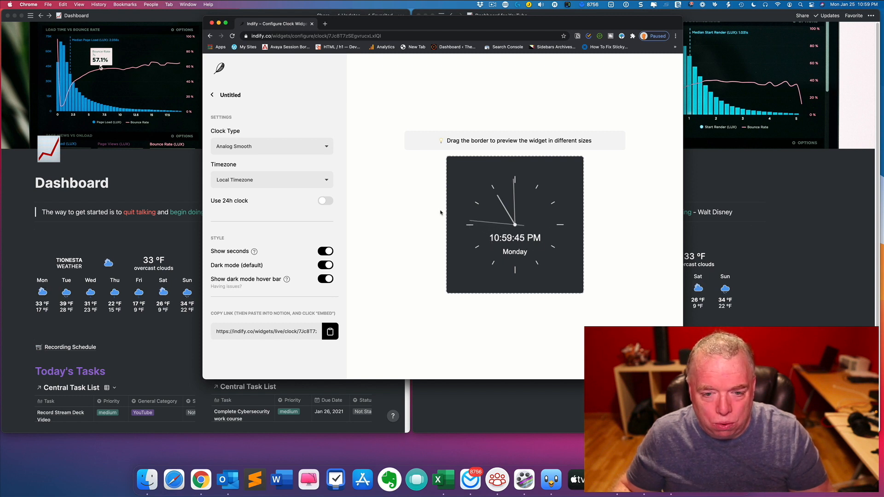
left_click(306, 151)
left_click(305, 142)
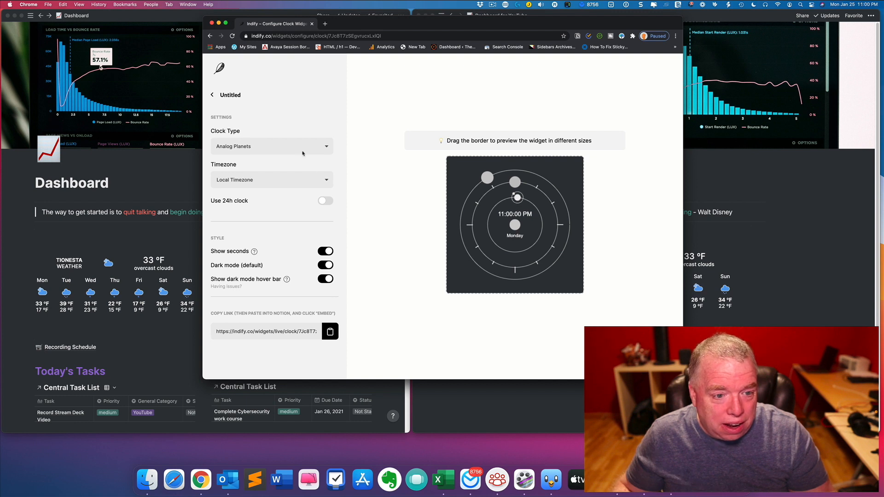
left_click(302, 151)
left_click(299, 139)
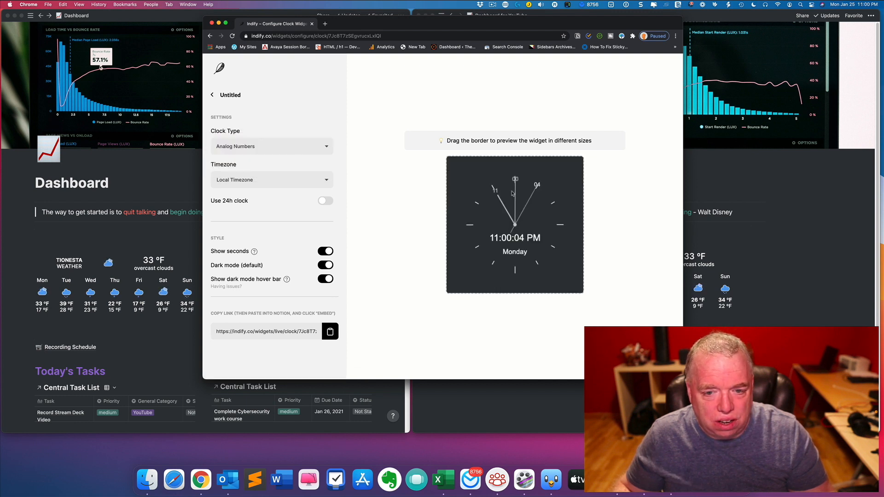
left_click(301, 151)
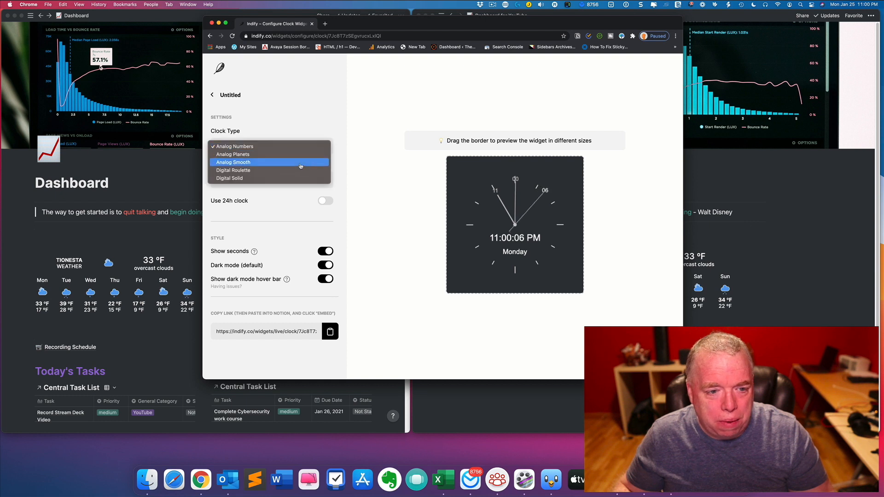
left_click(300, 180)
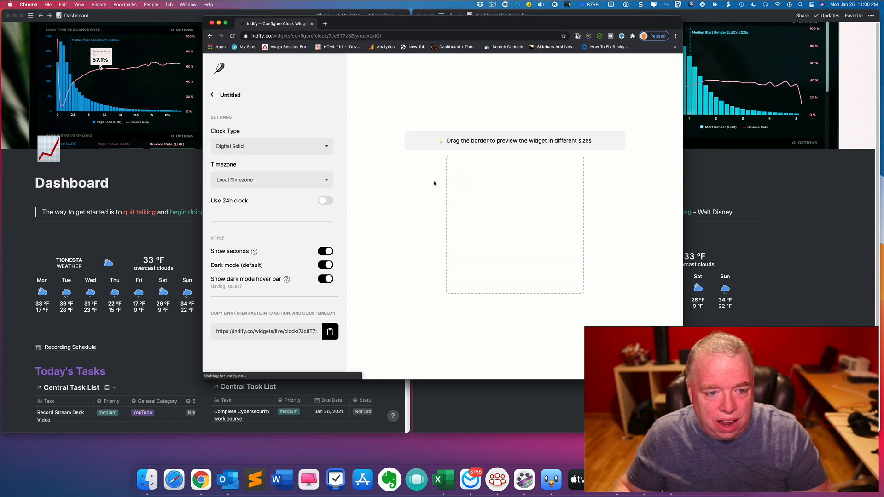
Try the clock widget's 24h format and hidden-seconds options, restoring the 12-hour display with seconds
left_click(324, 202)
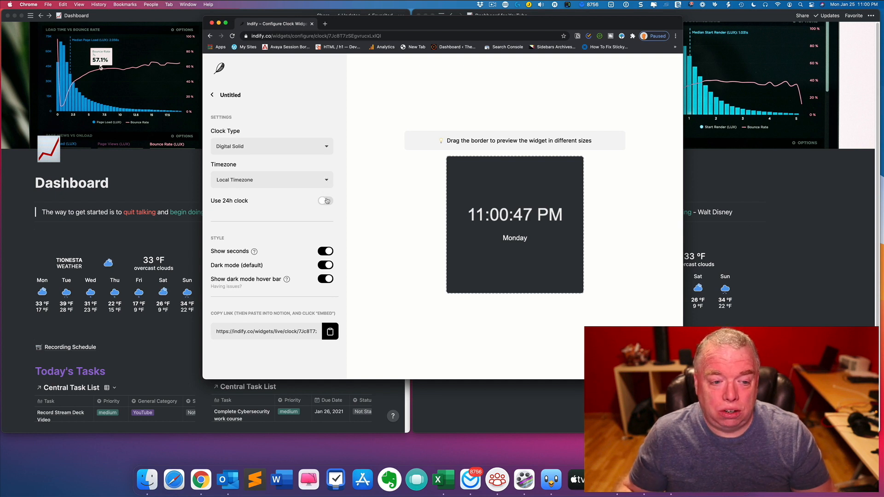
left_click(329, 250)
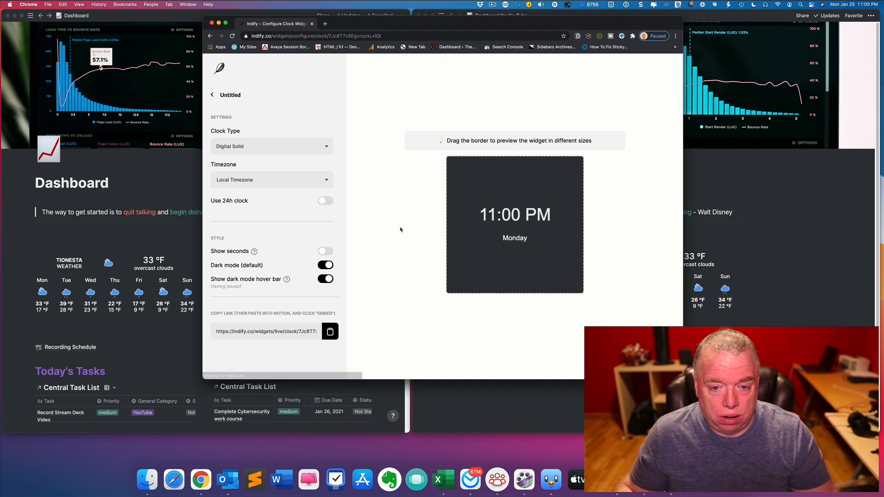
left_click(328, 251)
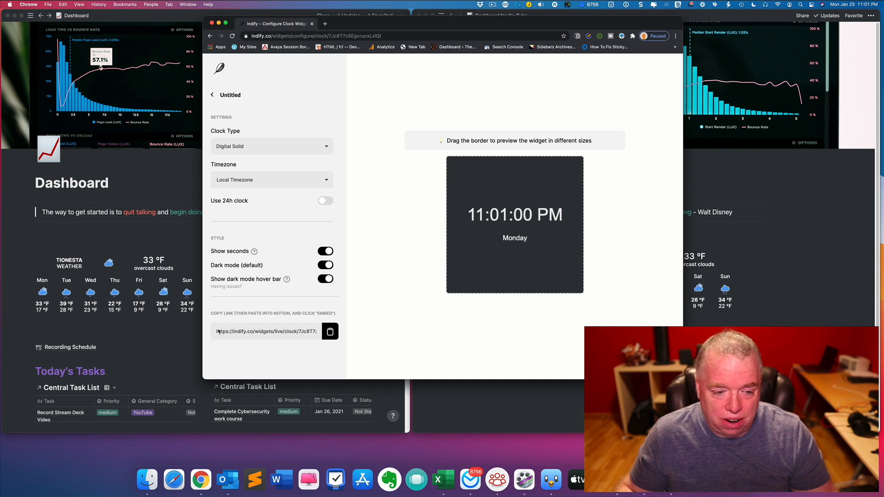
Copy the clock widget's embed link and return to the empty Embed block in Notion
left_click(330, 332)
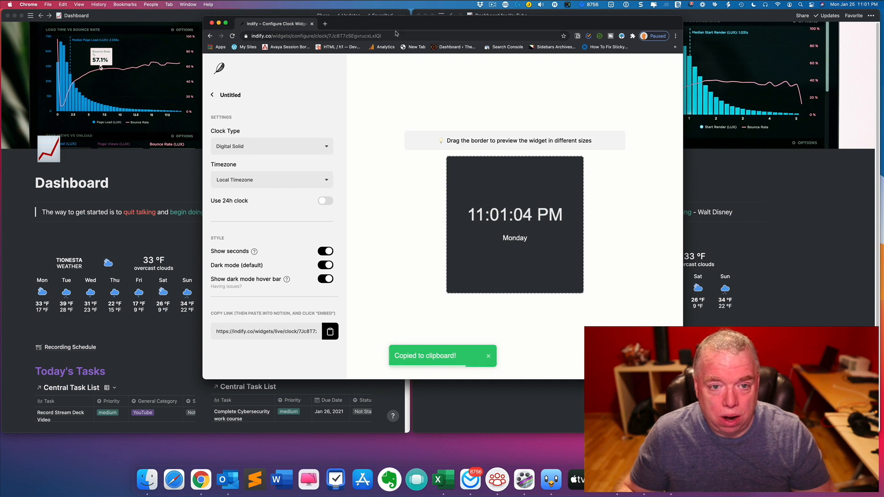
left_click_drag(514, 29, 883, 56)
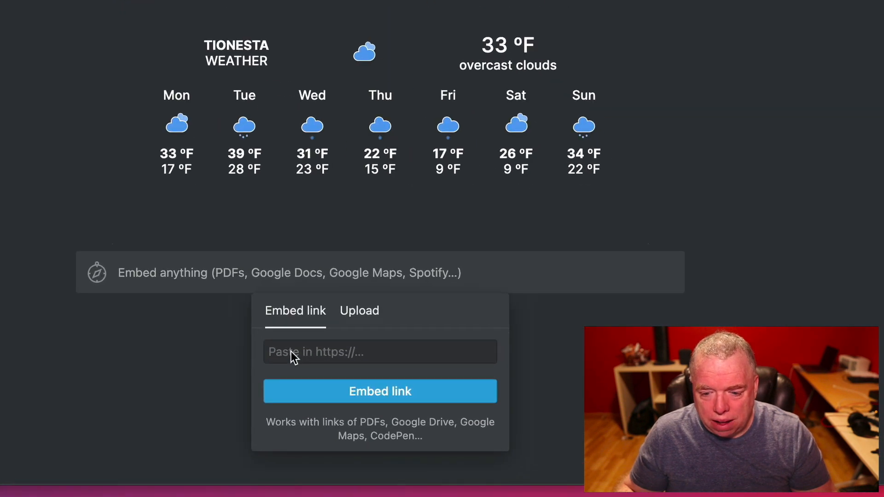
Embed the copied clock widget link and place the clock in a column beside the weather widget
left_click(607, 379)
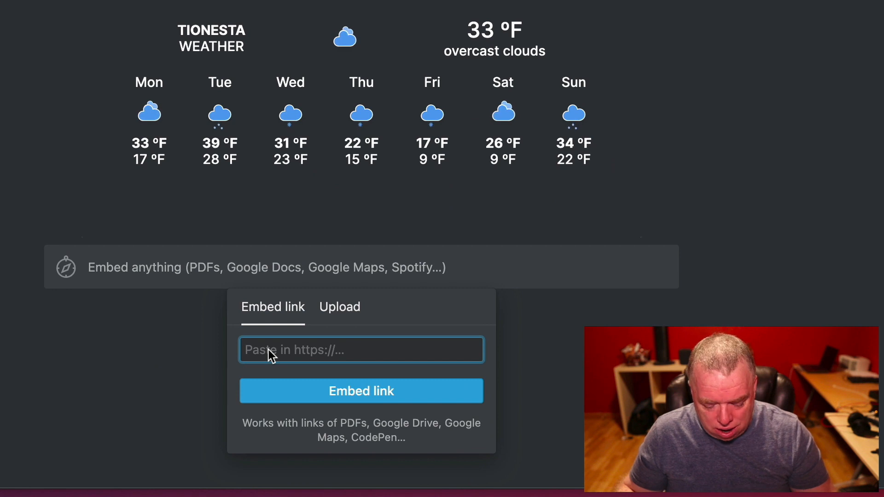
key("super+v")
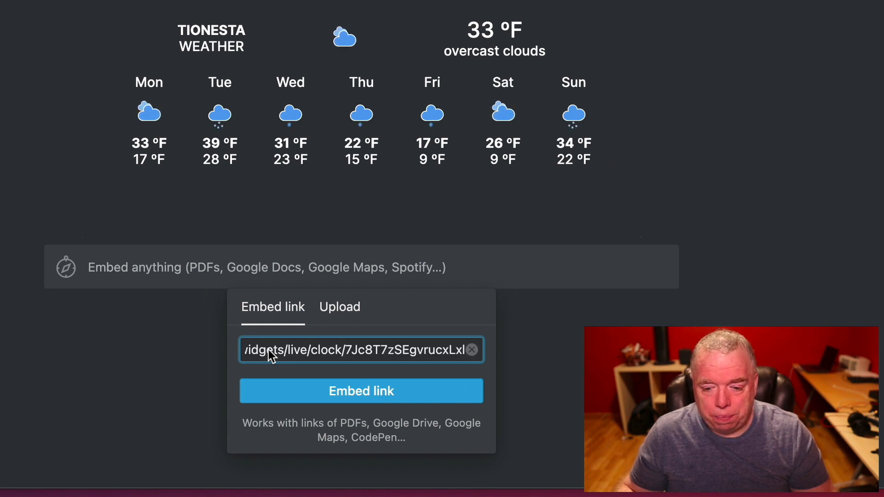
left_click(329, 390)
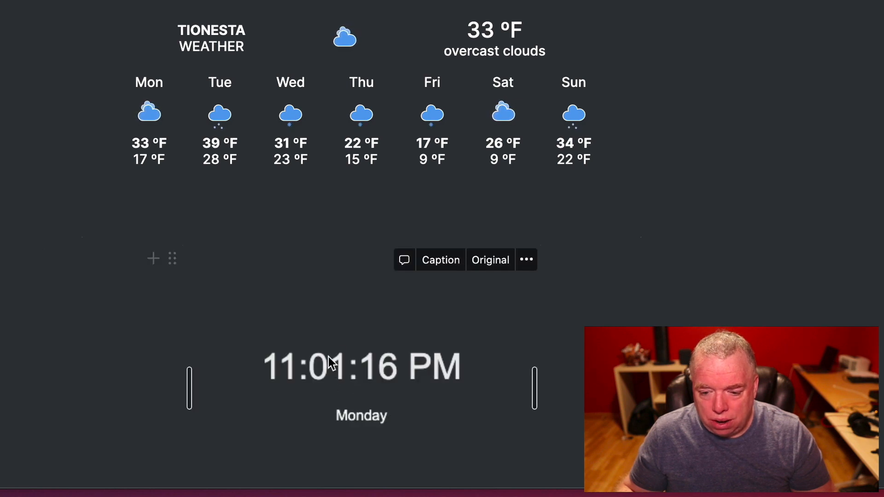
left_click_drag(172, 260, 695, 31)
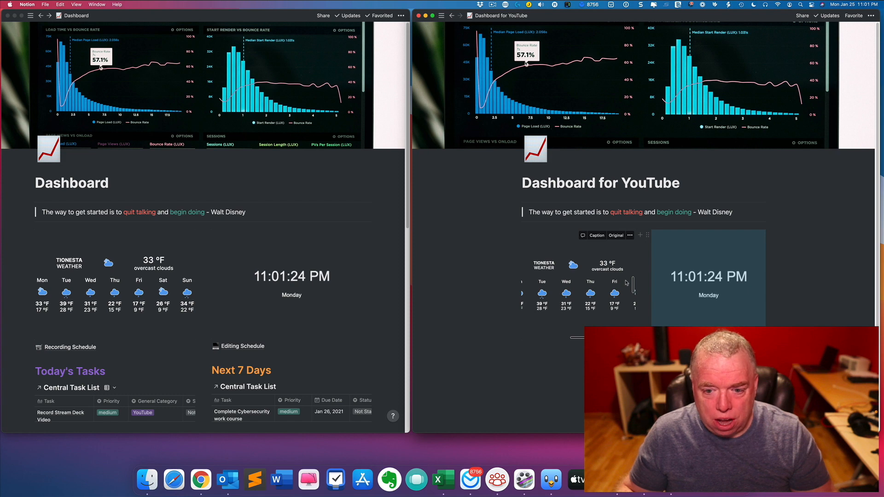
Insert a new sub-page in the empty block below the weather and clock widgets
scroll(576, 294, "down", 2)
left_click(555, 300)
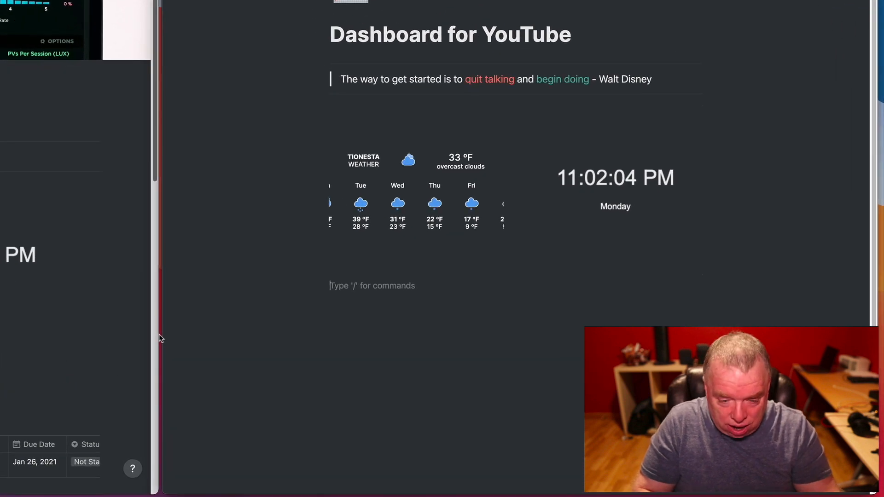
type("/")
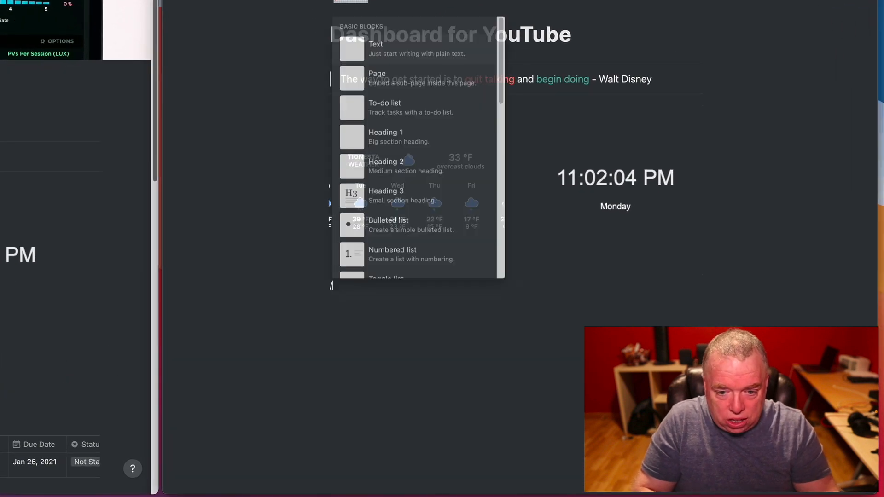
type("page")
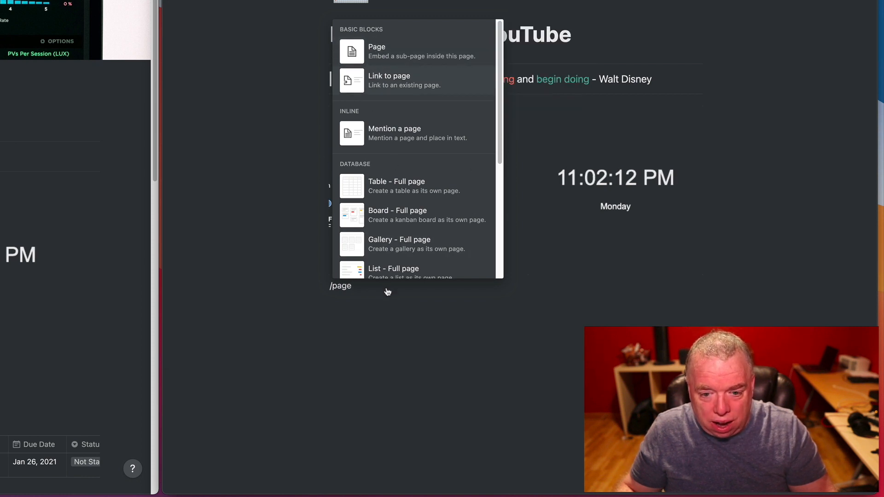
left_click(375, 61)
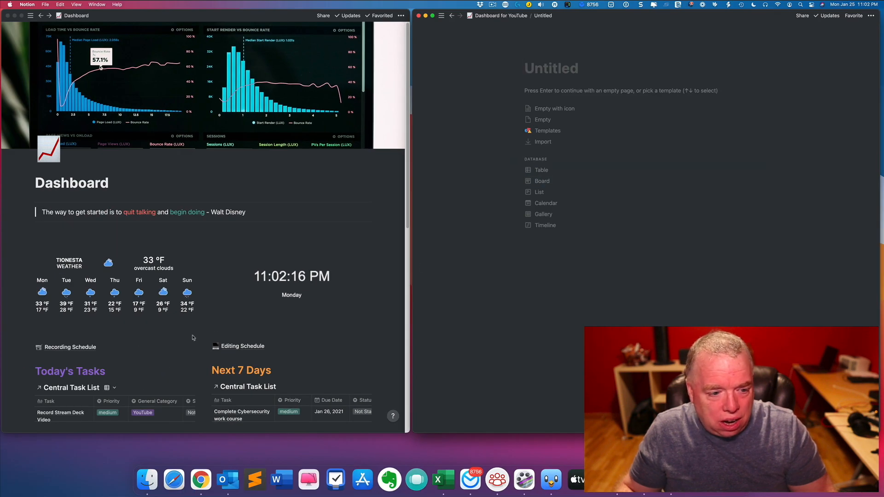
Open the original dashboard's Recording Schedule page for reference and title the new sub-page "Recording Schedule"
left_click(74, 349)
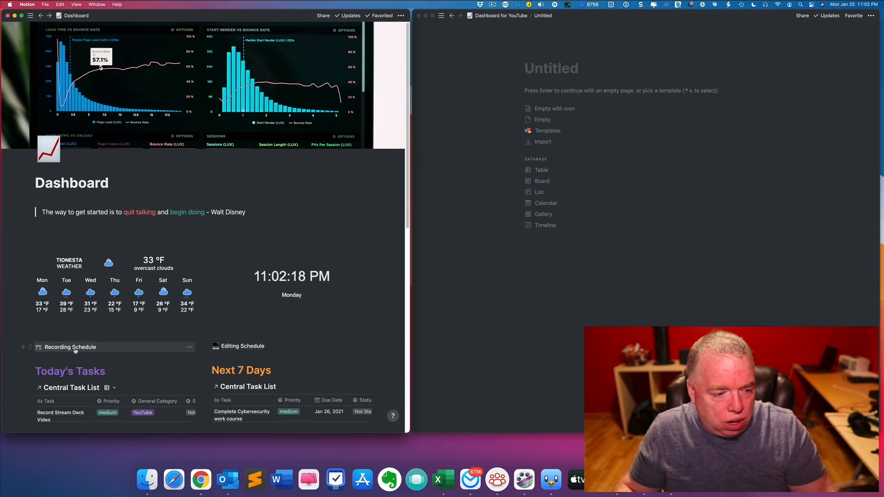
left_click(74, 348)
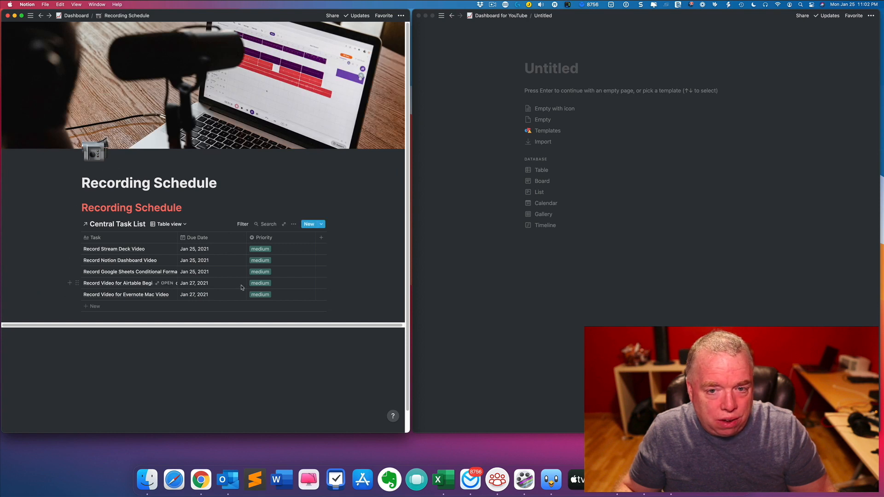
left_click(549, 72)
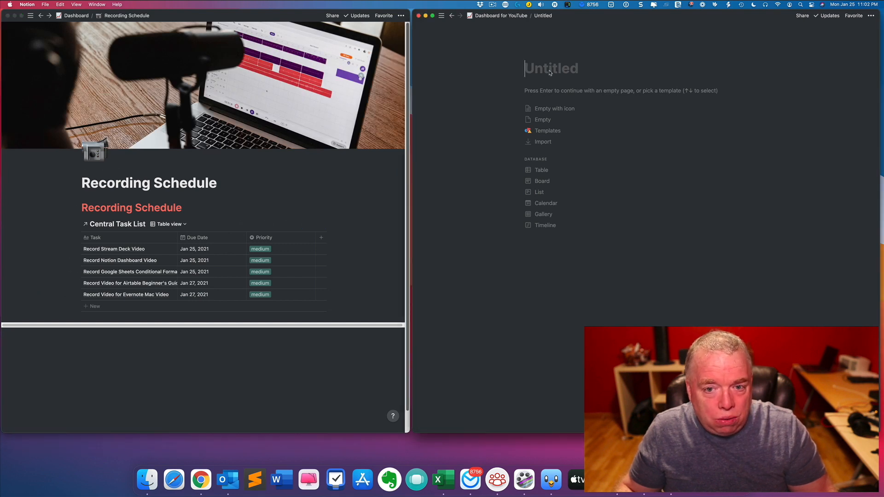
type("Recro")
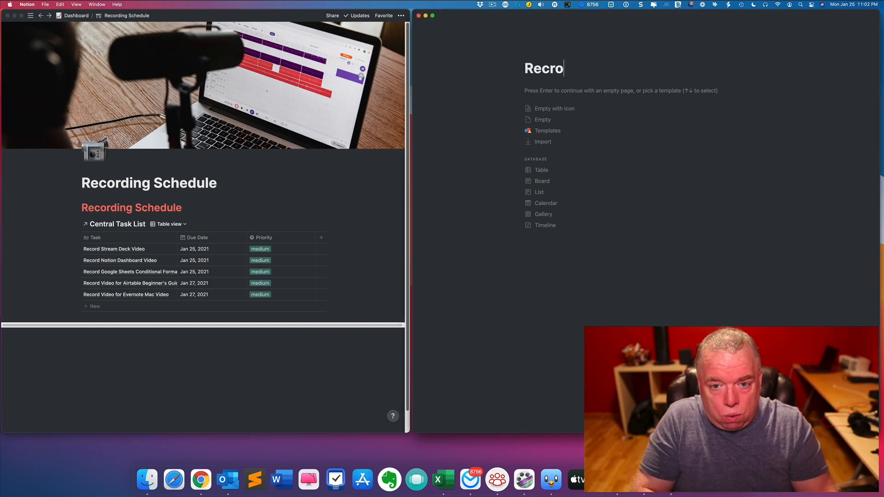
key("BackSpace")
key("BackSpace")
type("ording Schedule")
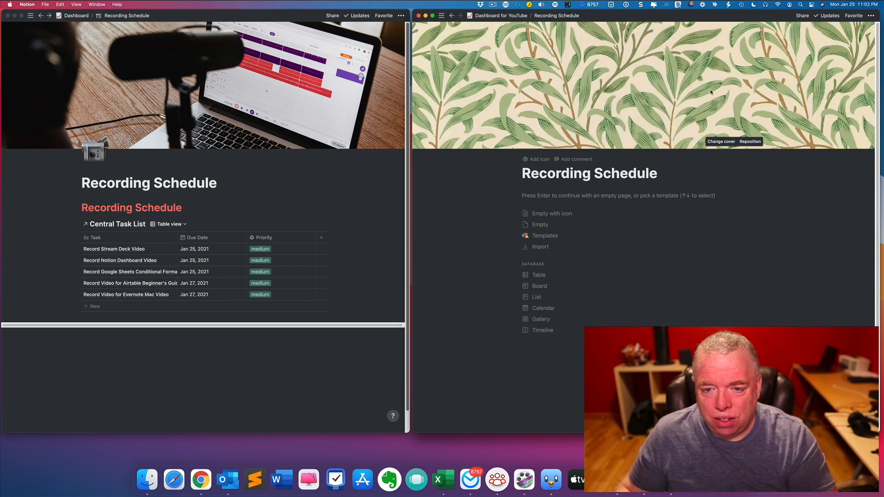
Change the new page's cover to the Unsplash microphone and laptop photo found by searching for "recording"
left_click(717, 143)
left_click(713, 156)
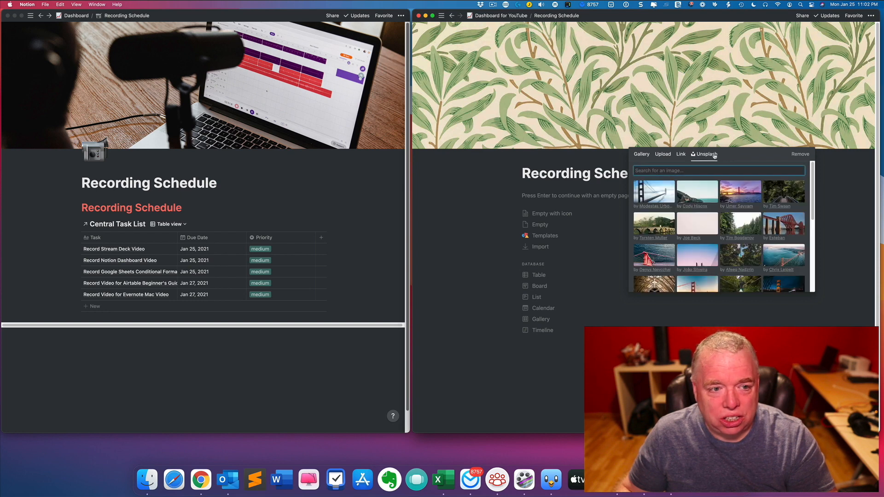
left_click(659, 165)
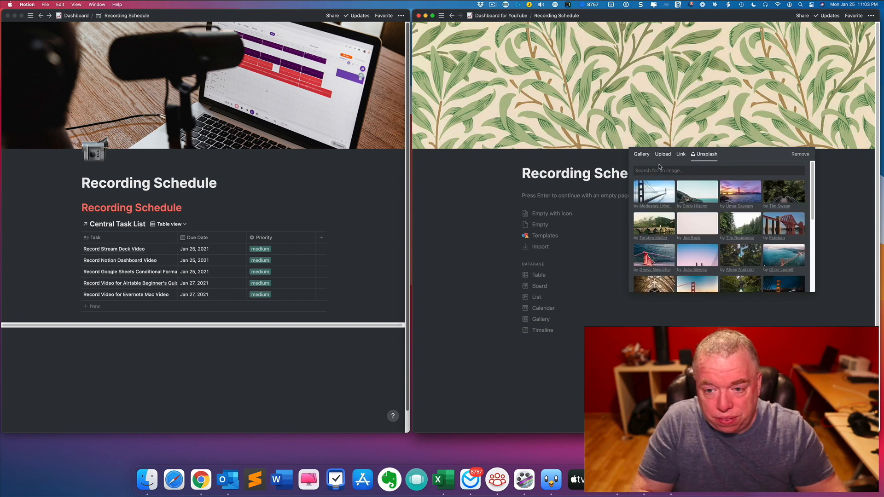
left_click(659, 169)
type("recording")
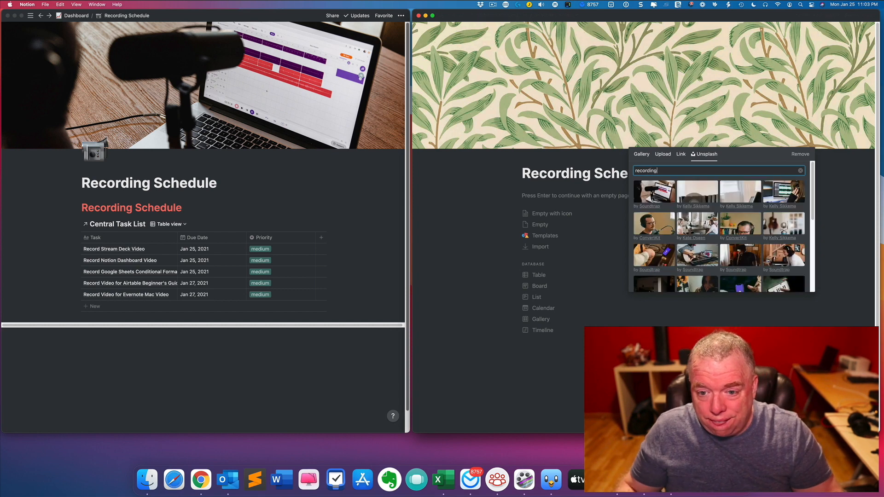
left_click(658, 193)
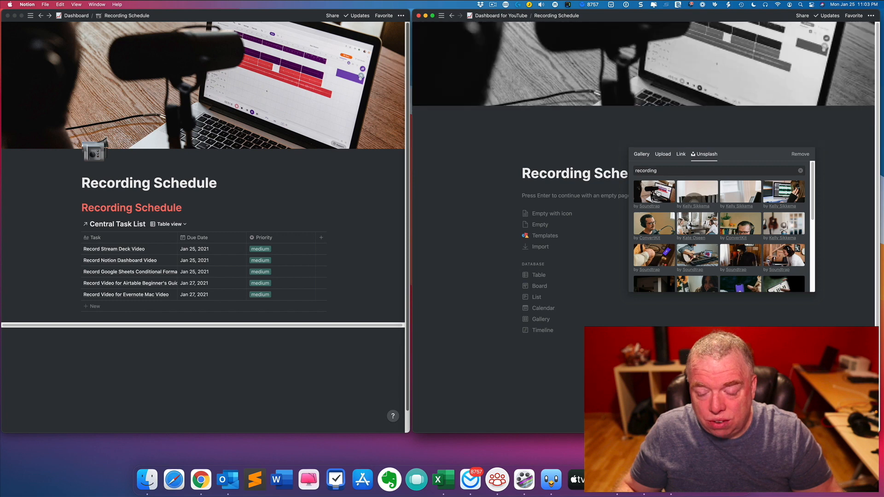
left_click(663, 102)
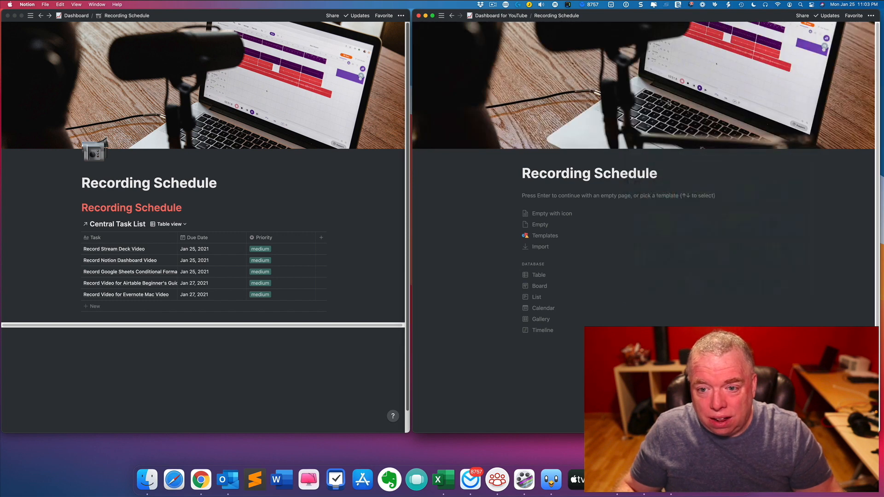
Reposition the cover photo so the whole microphone is in view and save the position
left_click(744, 143)
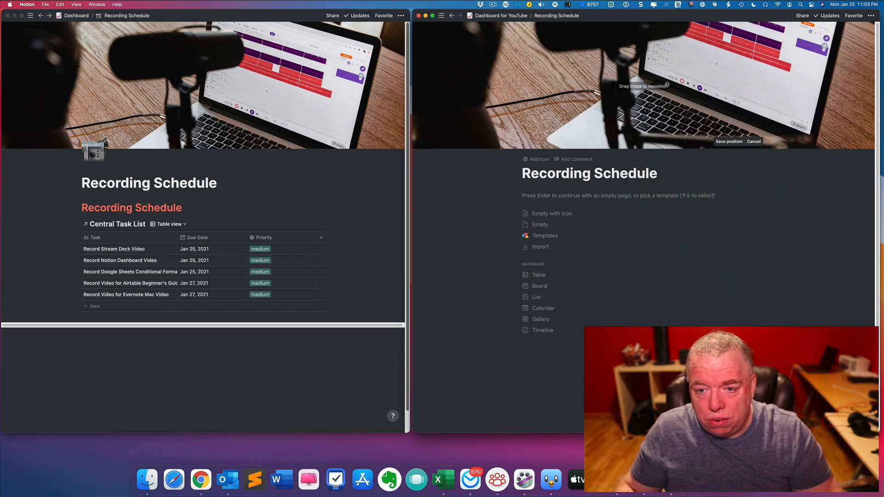
left_click_drag(661, 78, 673, 144)
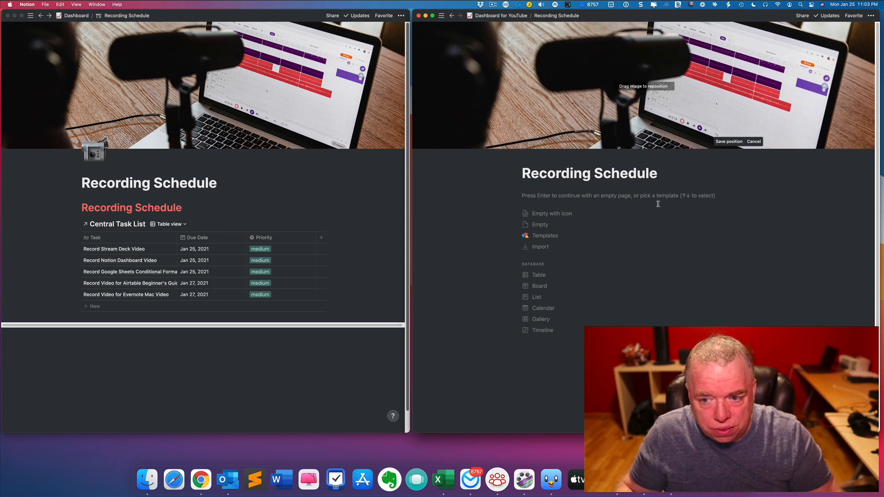
left_click(670, 183)
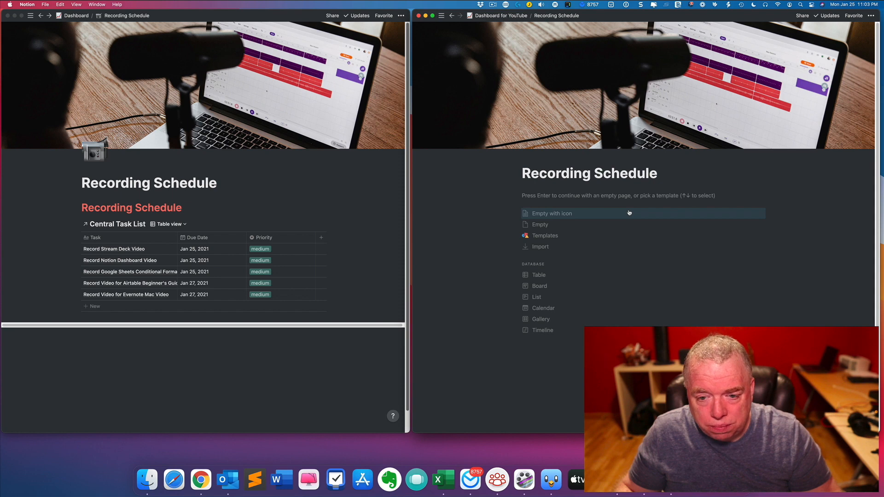
Add a page icon and set it to the camera emoji used on the original page, searching for "video"
left_click(528, 160)
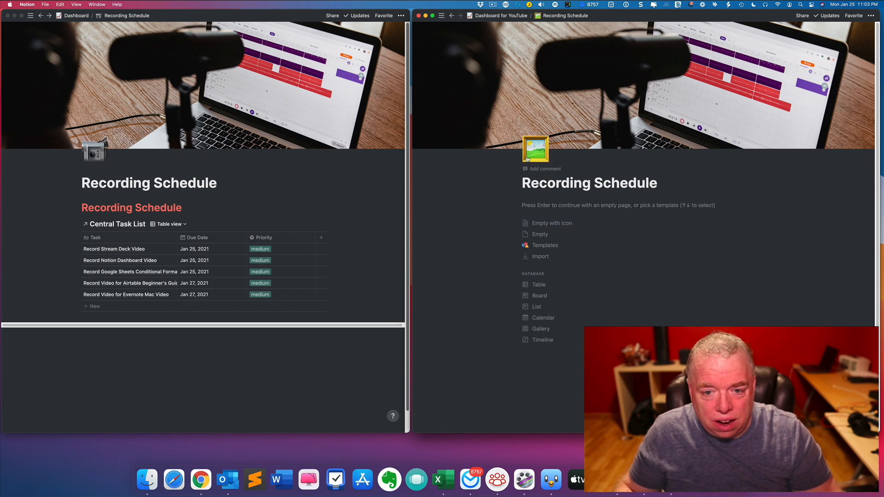
left_click(547, 161)
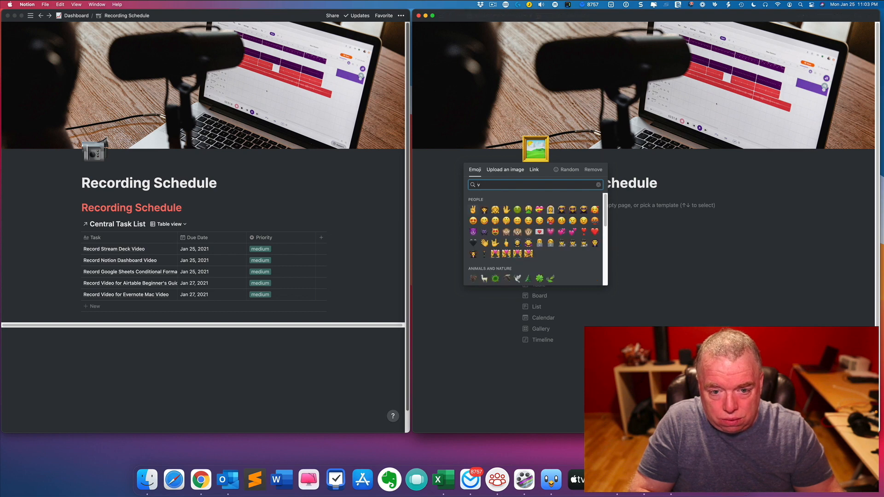
type("video")
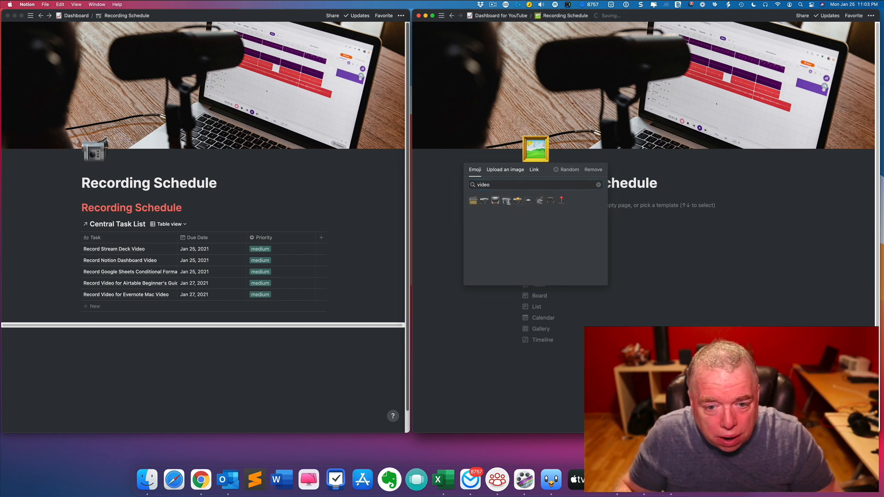
left_click(506, 201)
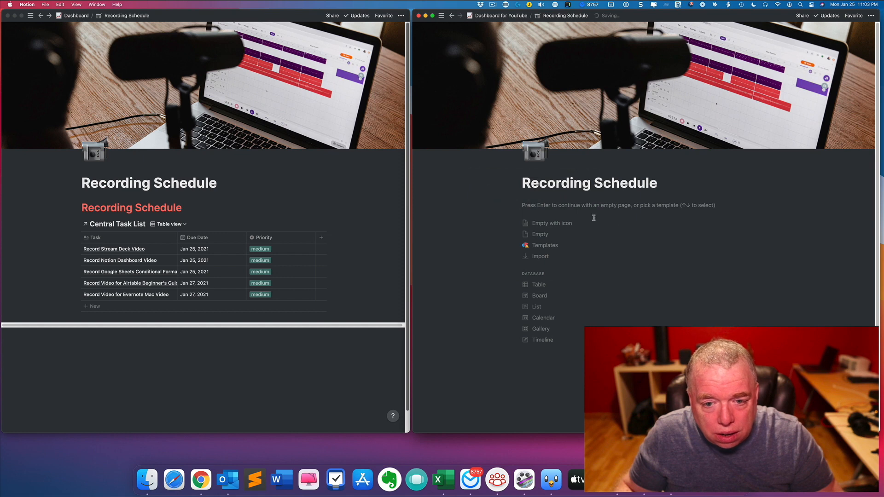
Add a Heading 1 block reading "Recording Schedule" below the page title
left_click(556, 205)
type("/heading")
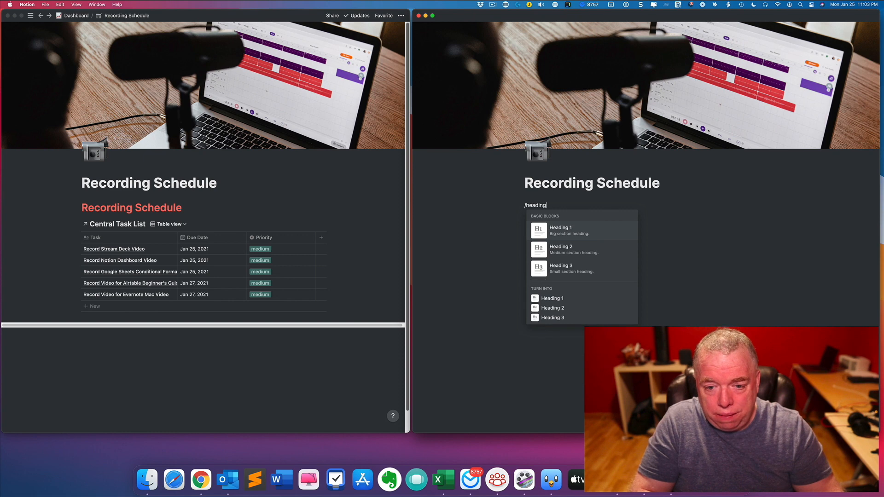
key("Return")
type("Recor")
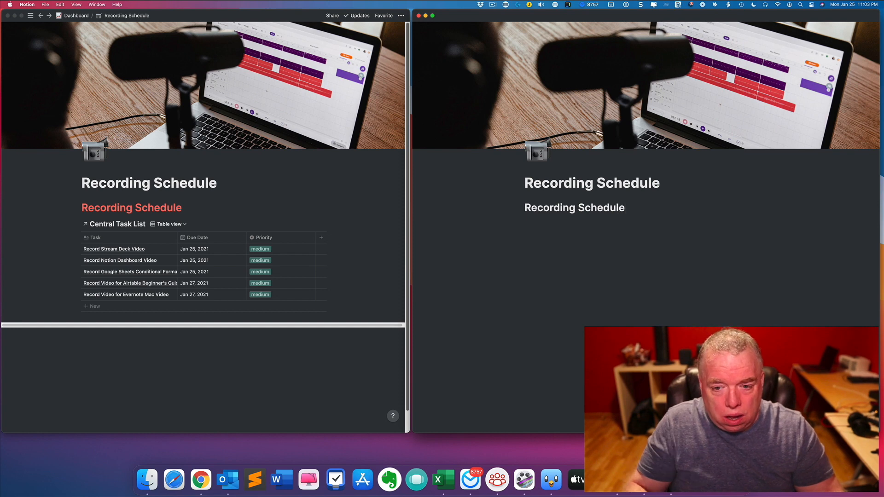
Set the text color of the "Recording Schedule" heading to Red
triple_click(576, 207)
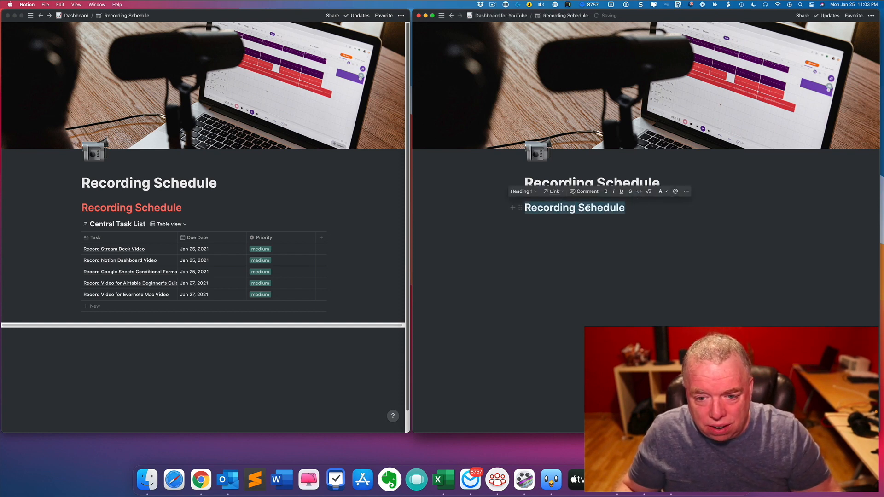
left_click(662, 192)
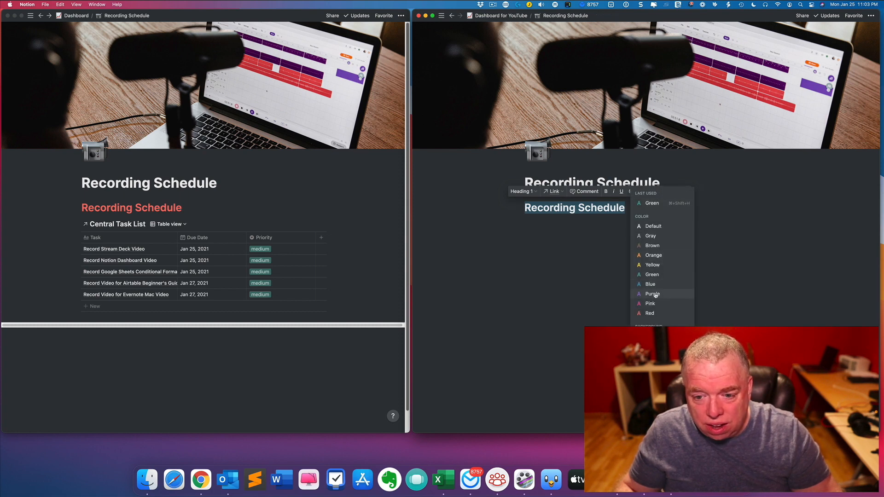
left_click(648, 312)
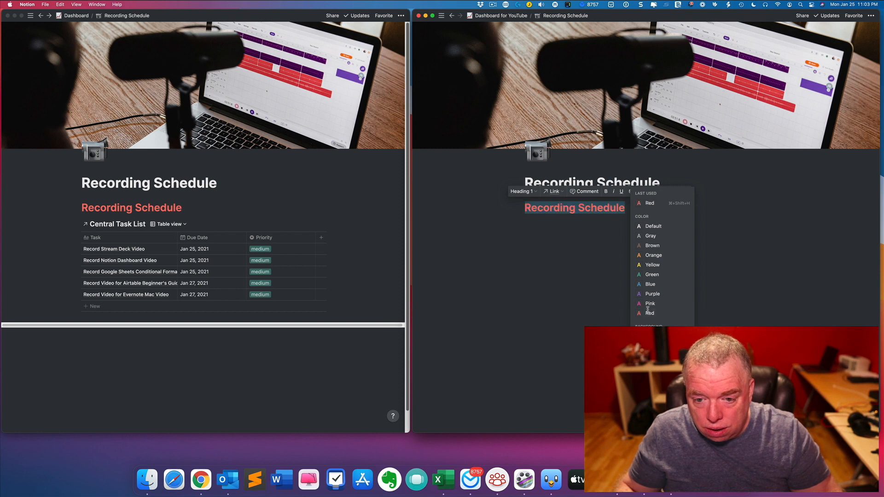
Insert a linked database below the red "Recording Schedule" heading and link it to the Central Task List
left_click(572, 297)
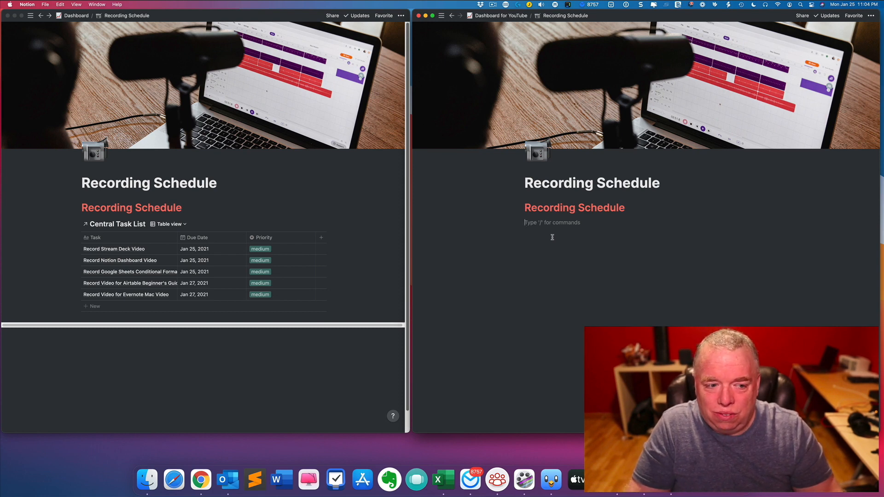
type("/")
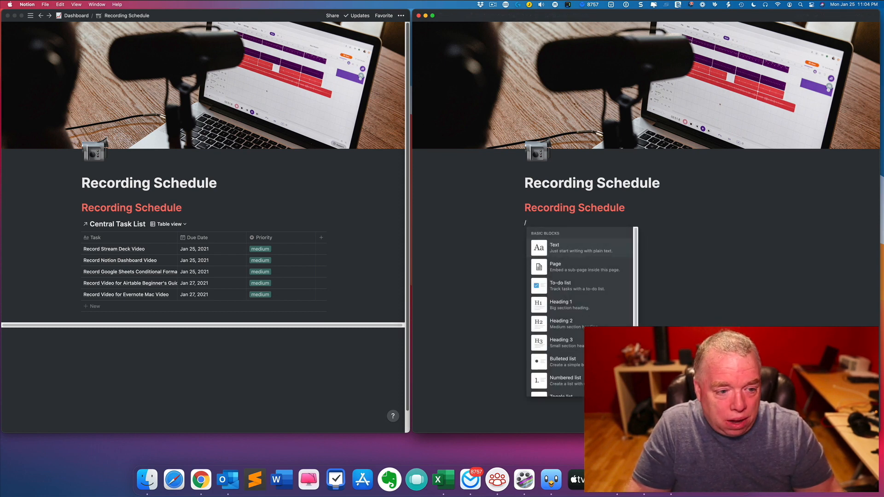
type("linked")
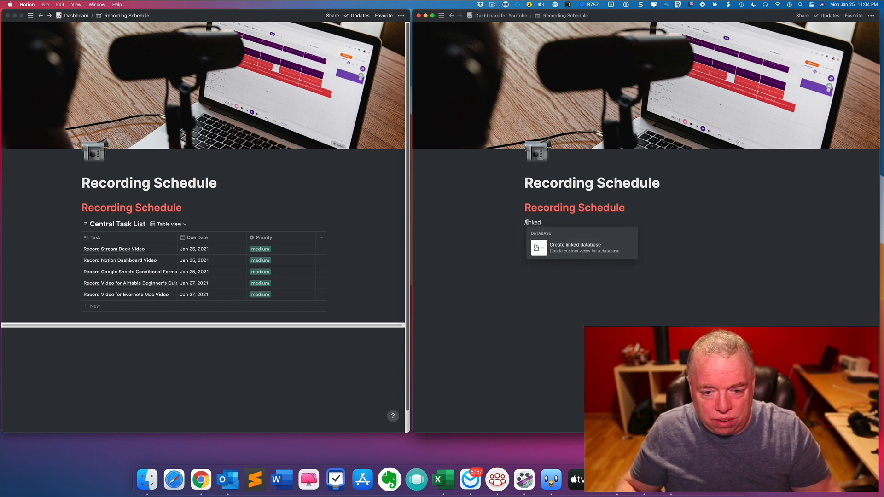
left_click(574, 250)
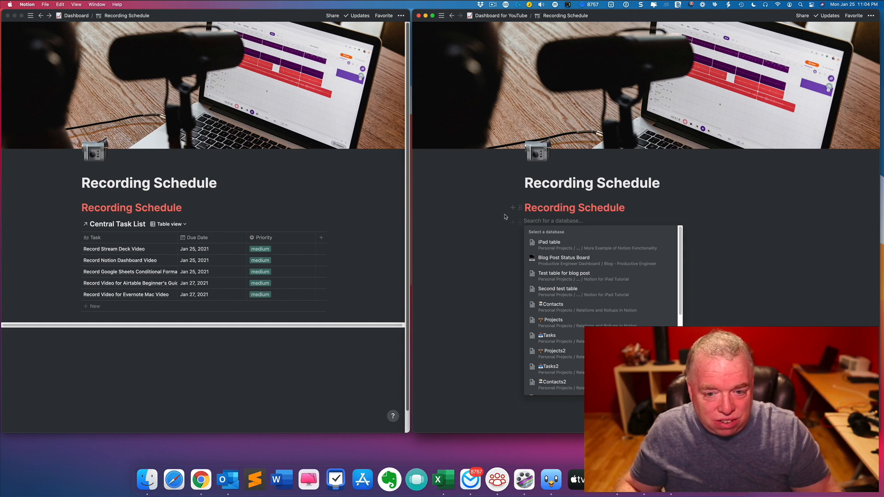
type("centra")
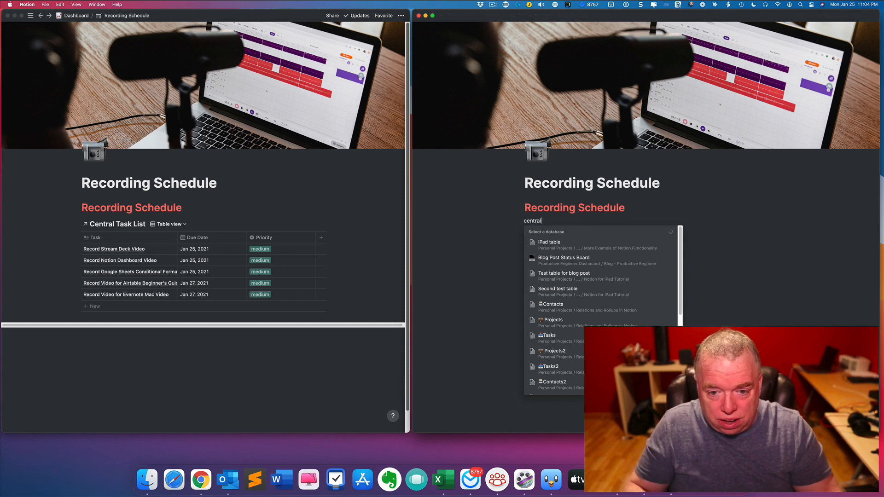
type("l")
left_click(553, 244)
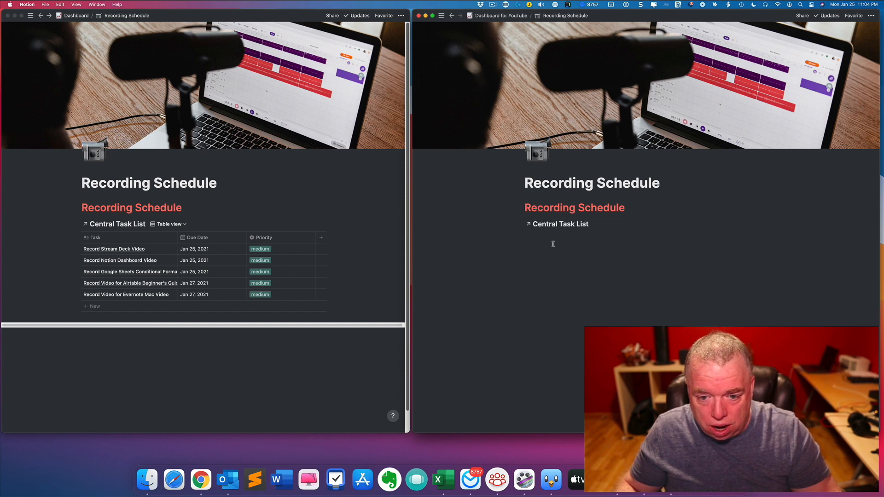
left_click(703, 185)
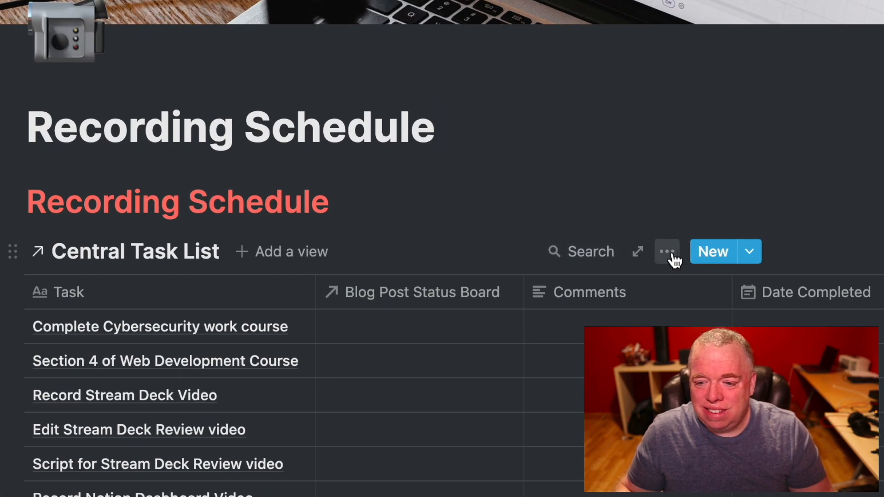
Add a filter group to the linked Central Task List with the condition Tags Contains Recording
left_click(557, 60)
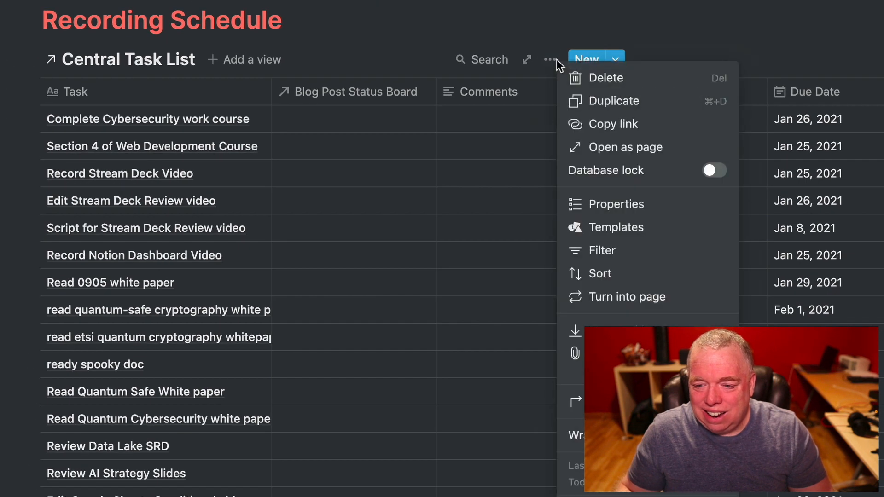
left_click(601, 253)
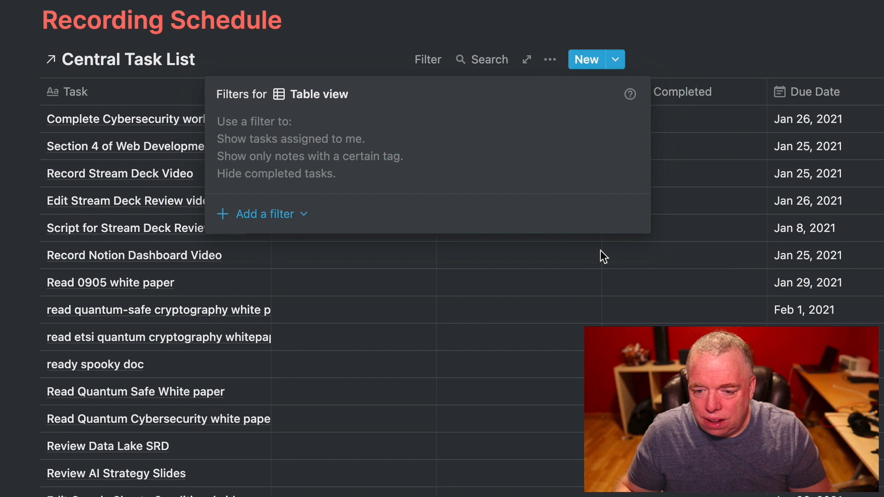
left_click(298, 214)
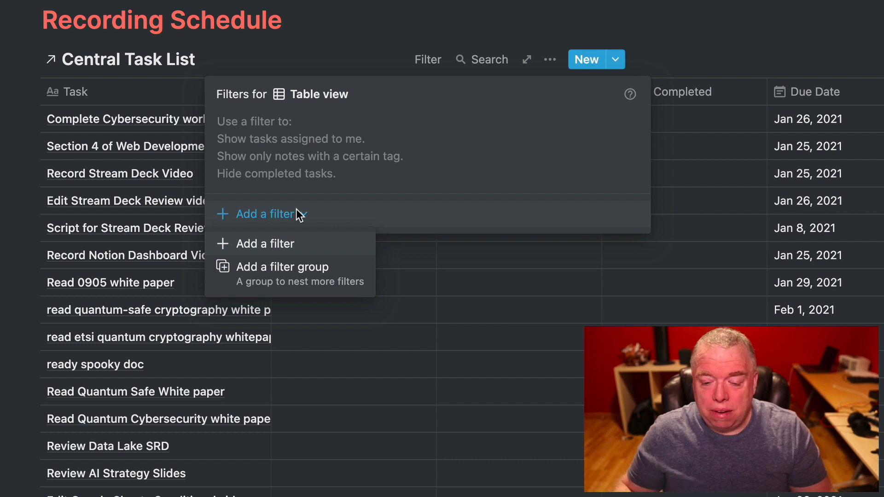
left_click(286, 278)
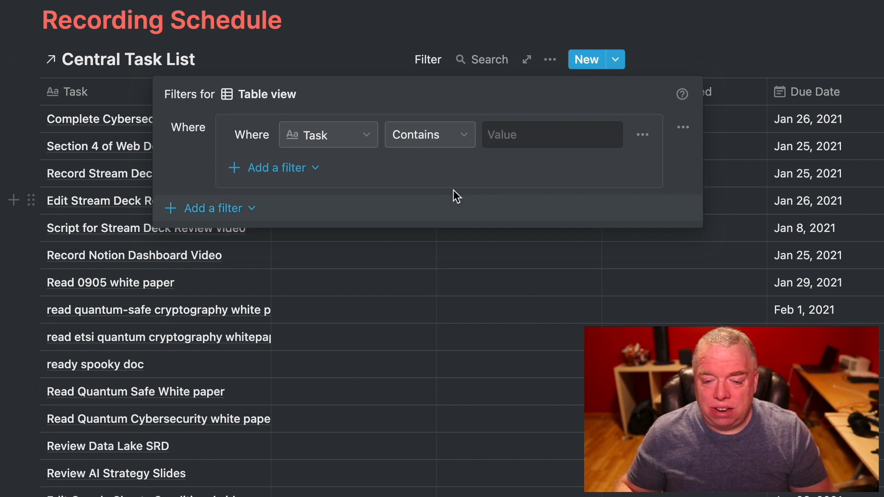
left_click(368, 135)
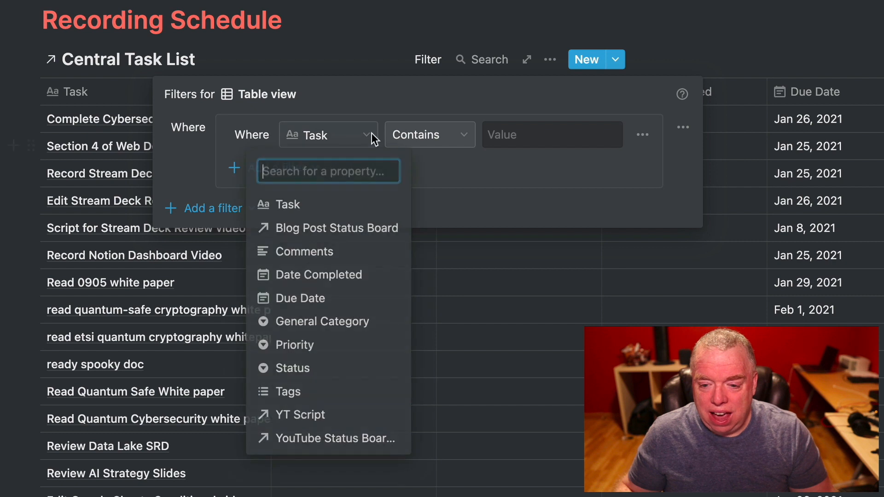
left_click(311, 392)
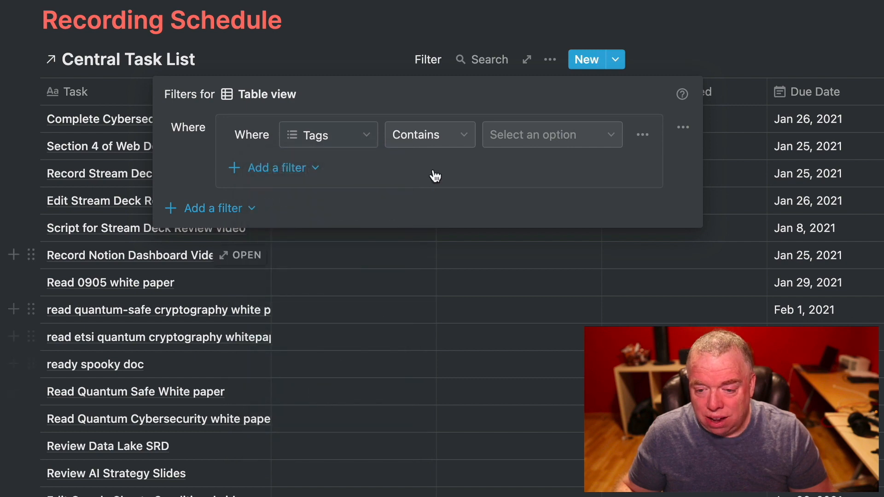
left_click(544, 137)
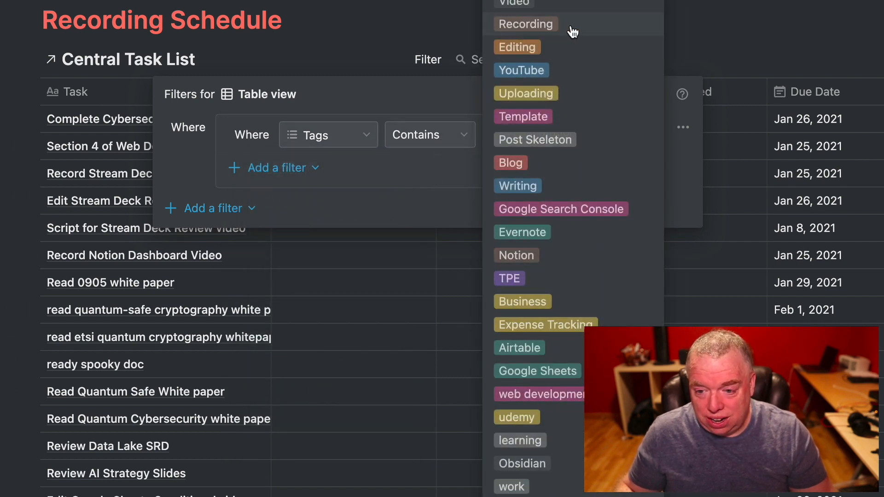
left_click(525, 24)
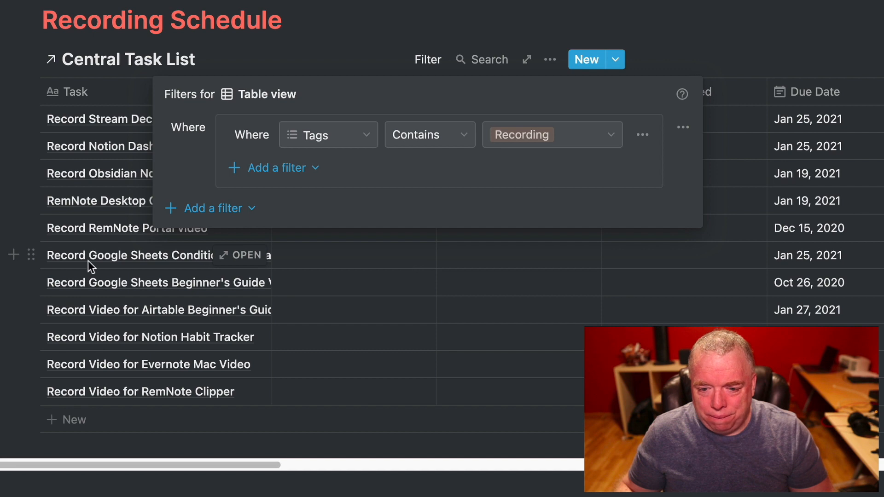
left_click(427, 260)
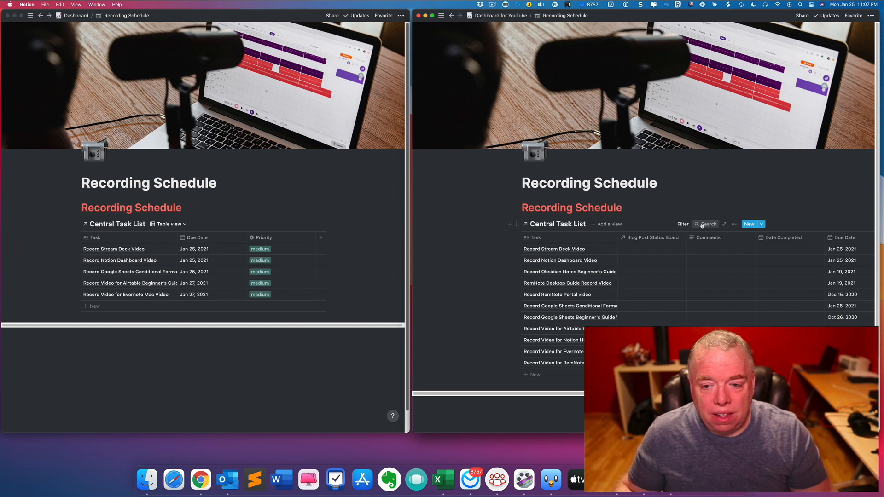
Add a second condition inside the Central Task List's filter group and join it to the first with And
left_click(682, 224)
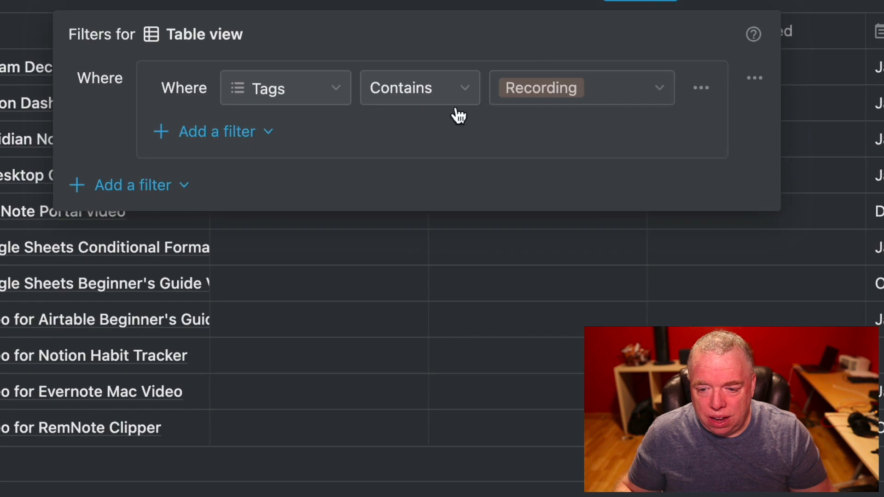
left_click(222, 132)
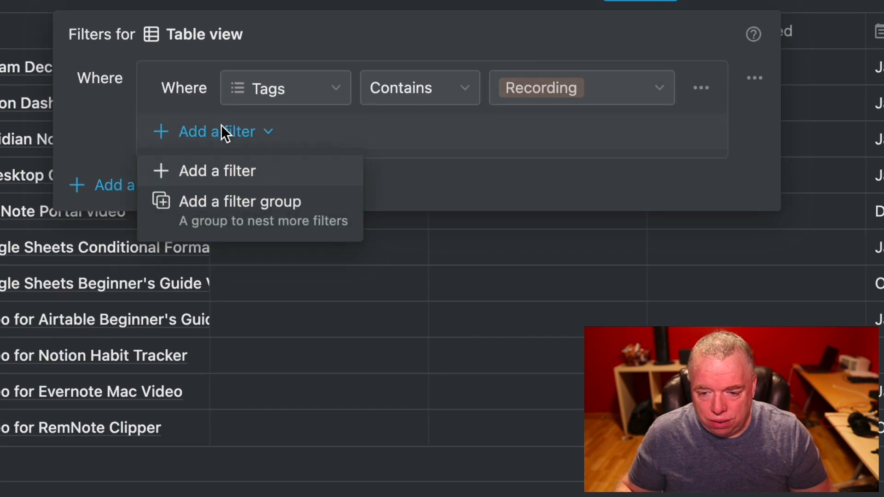
left_click(238, 173)
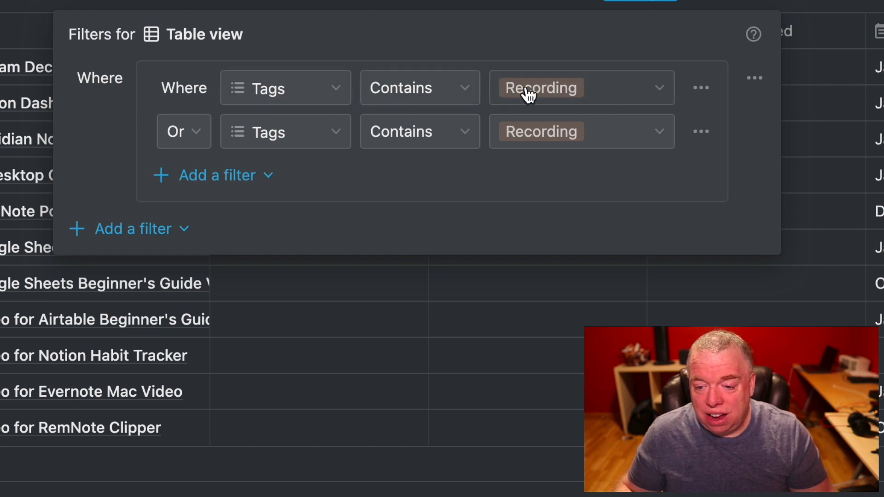
left_click(177, 140)
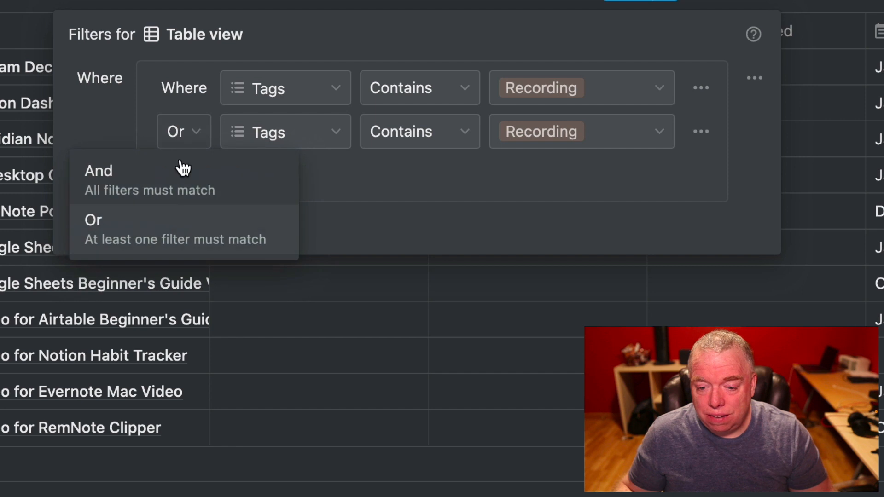
left_click(177, 186)
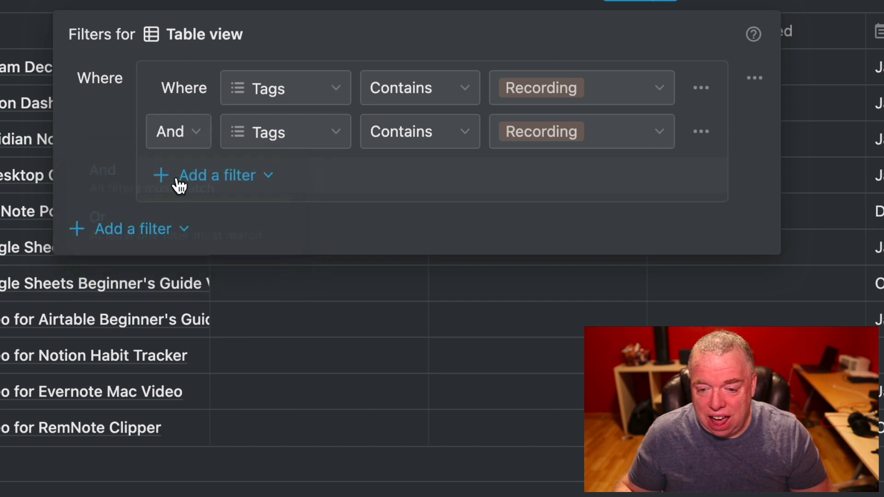
Set the second condition in the filter group to Status Is not Completed and close the filter settings
left_click(341, 141)
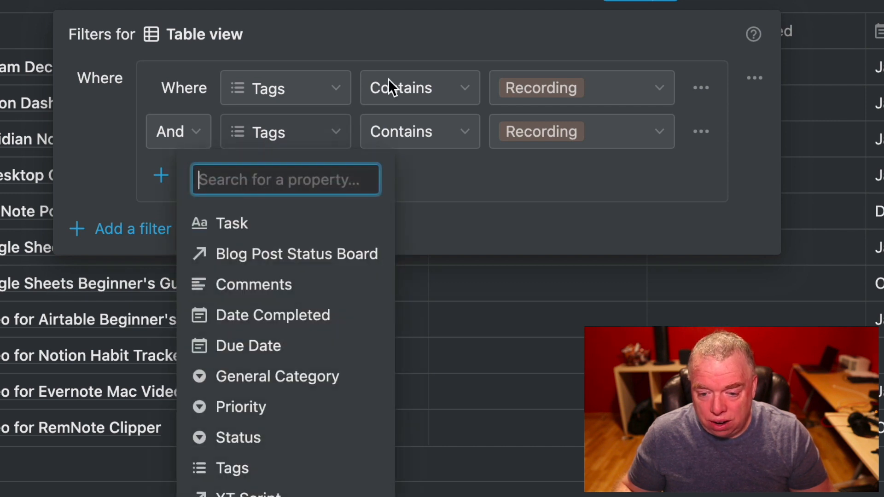
left_click(278, 439)
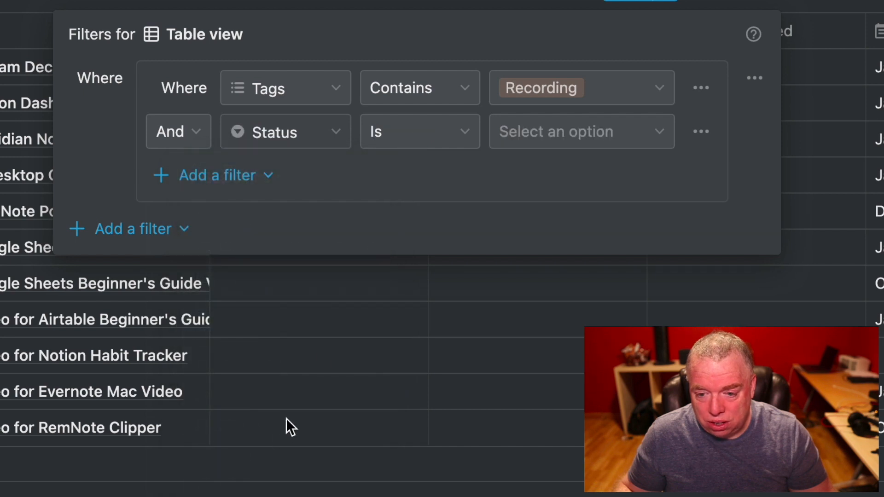
left_click(472, 134)
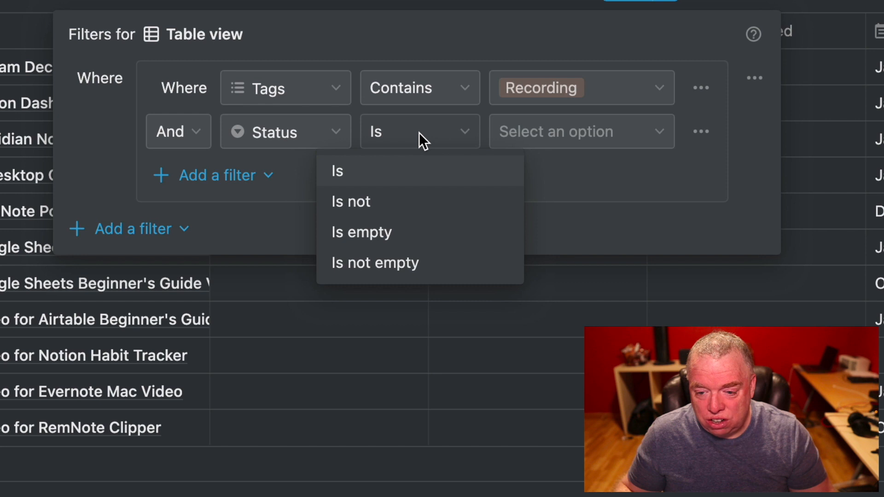
left_click(399, 211)
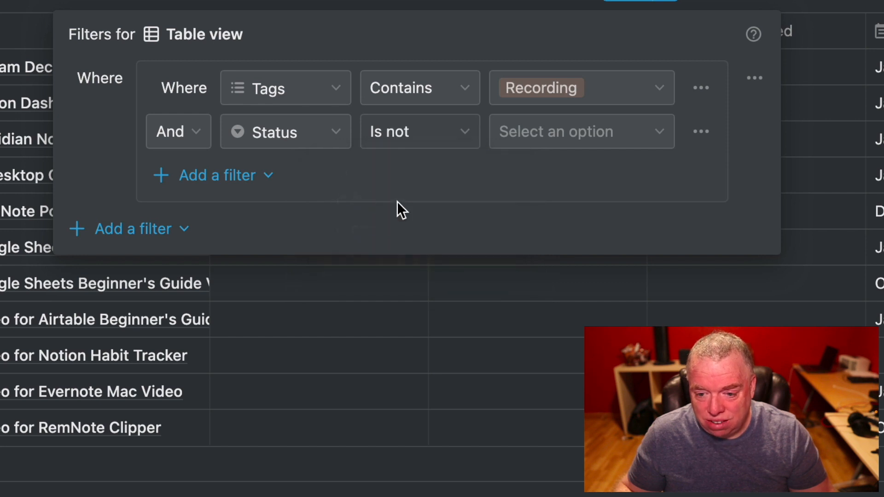
left_click(563, 135)
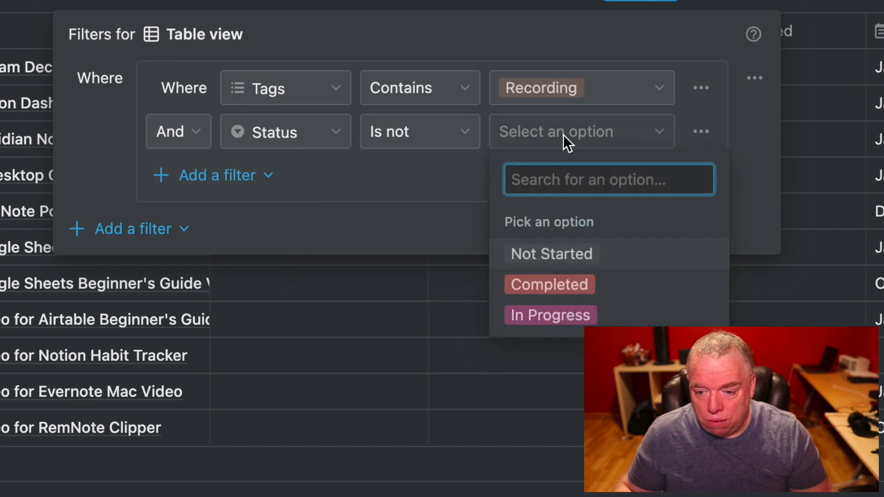
left_click(562, 278)
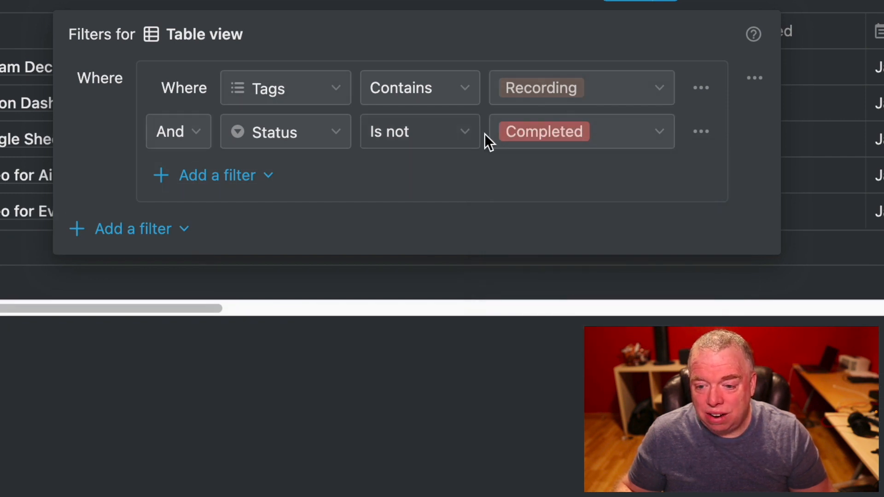
left_click(144, 381)
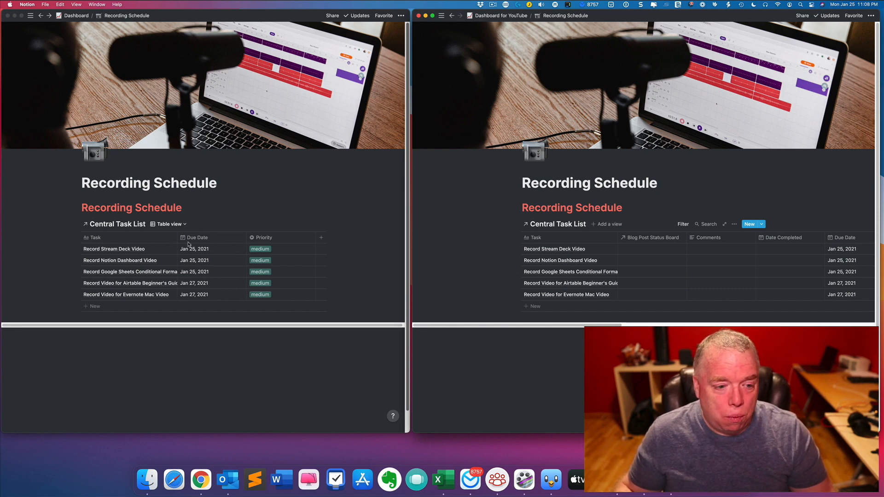
Hide the Blog Post Status Board, Comments, Date Completed and General Category properties in the linked Central Task List on Dashboard for YouTube's Recording Schedule page
left_click(166, 252)
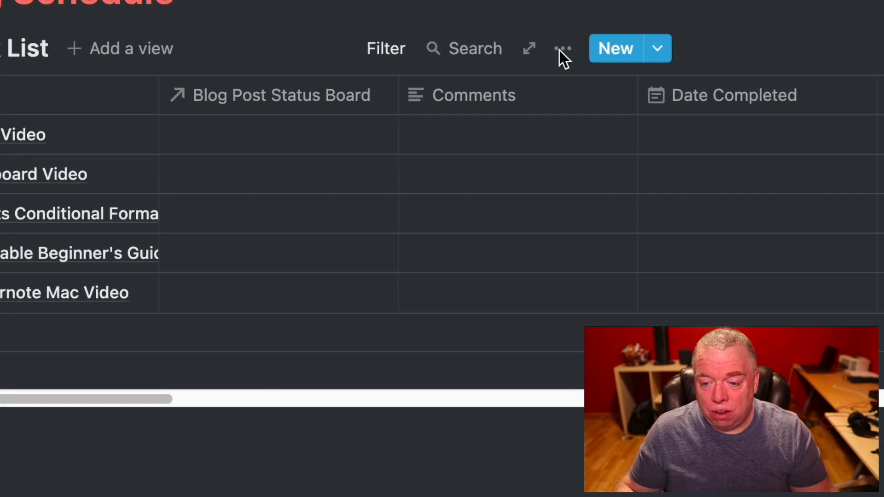
left_click(734, 225)
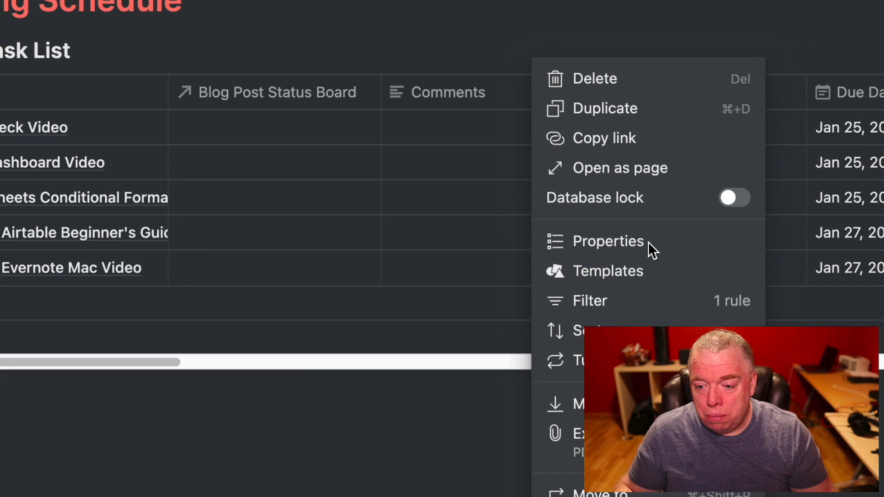
left_click(607, 241)
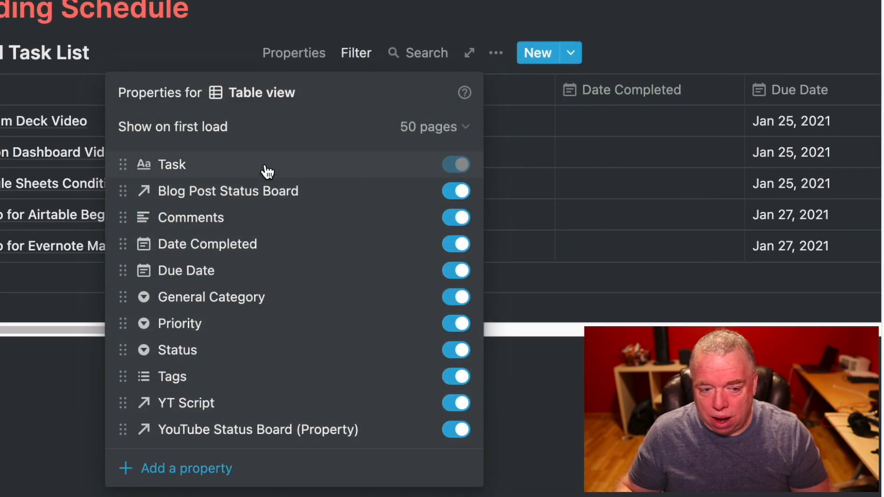
left_click(452, 193)
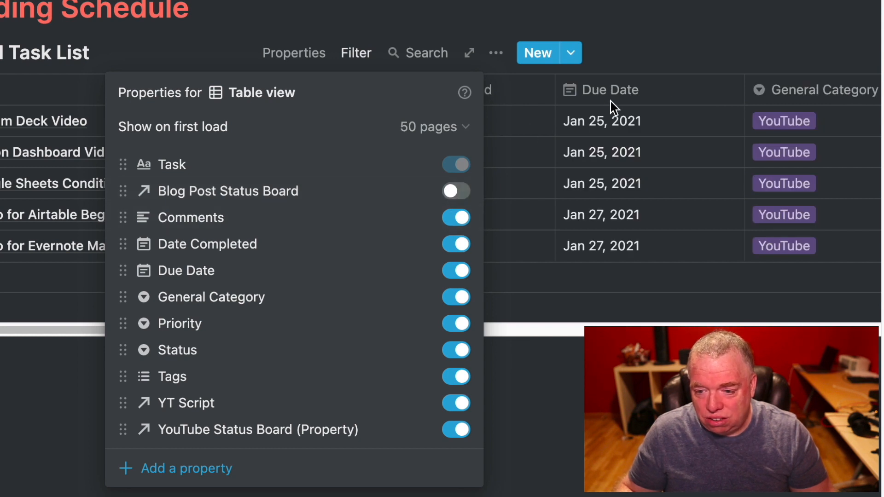
left_click(462, 218)
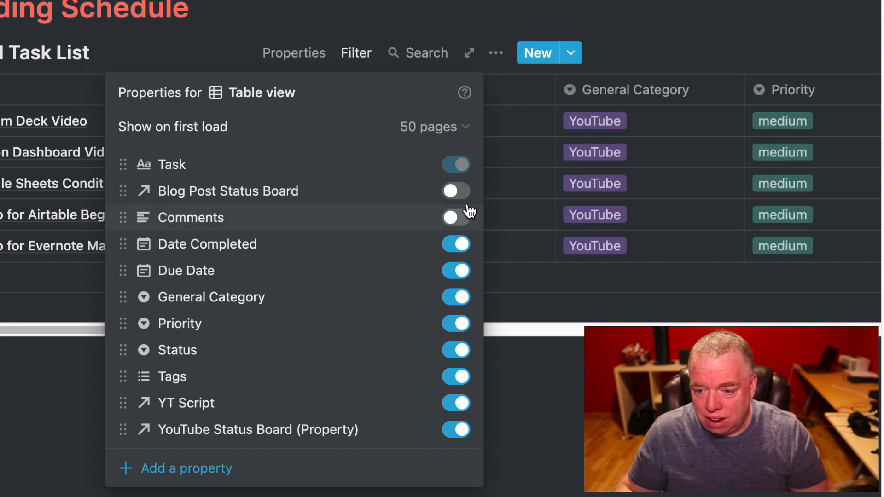
left_click(454, 250)
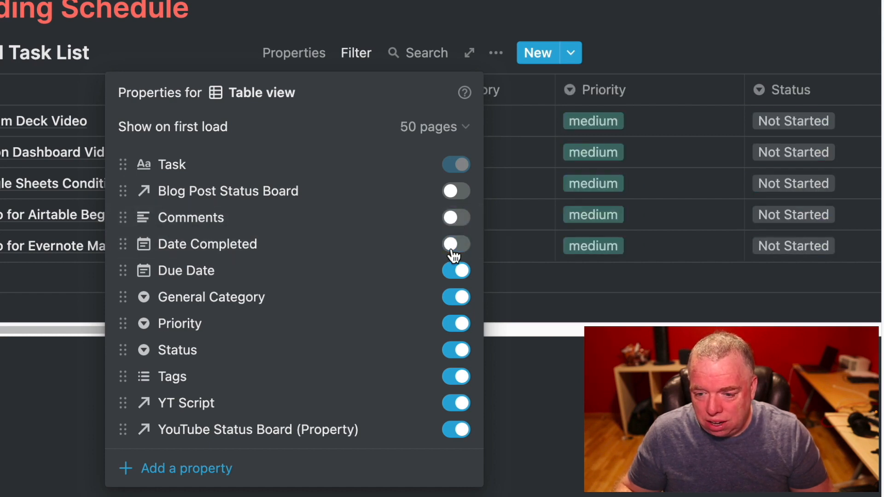
left_click(457, 298)
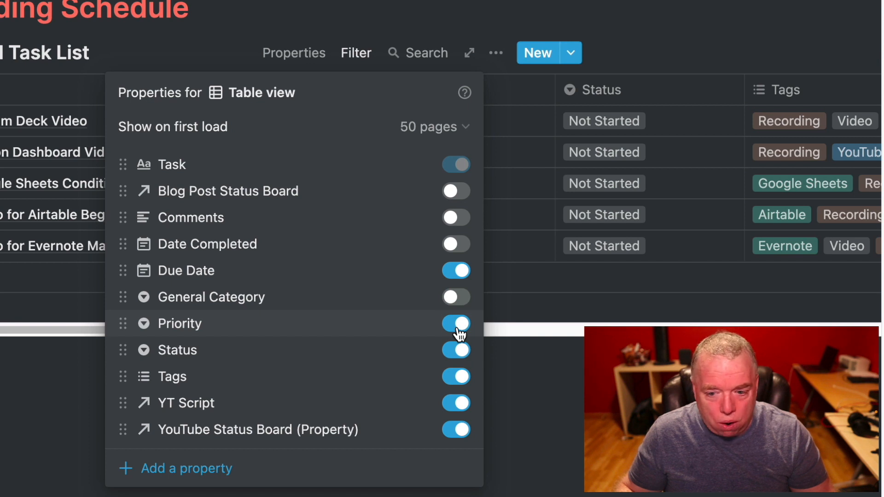
Hide the Status, Tags, YT Script and YouTube Status Board (Property) properties, then close the property settings
left_click(455, 354)
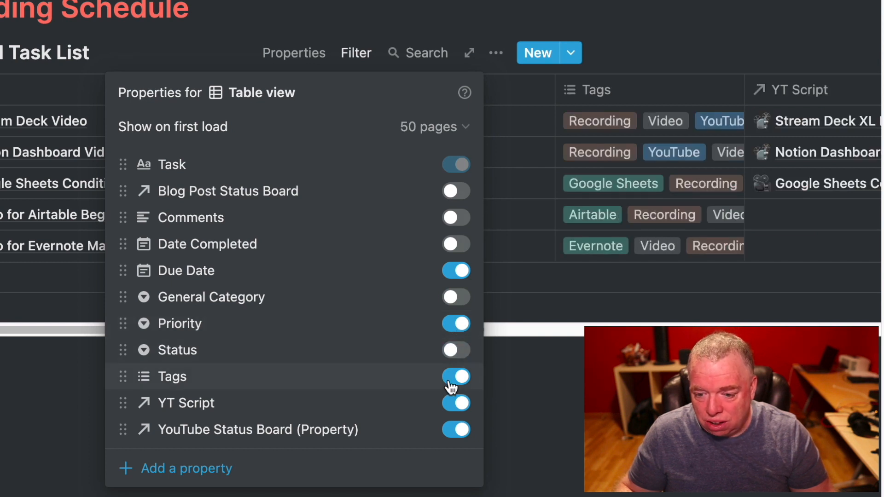
left_click(453, 380)
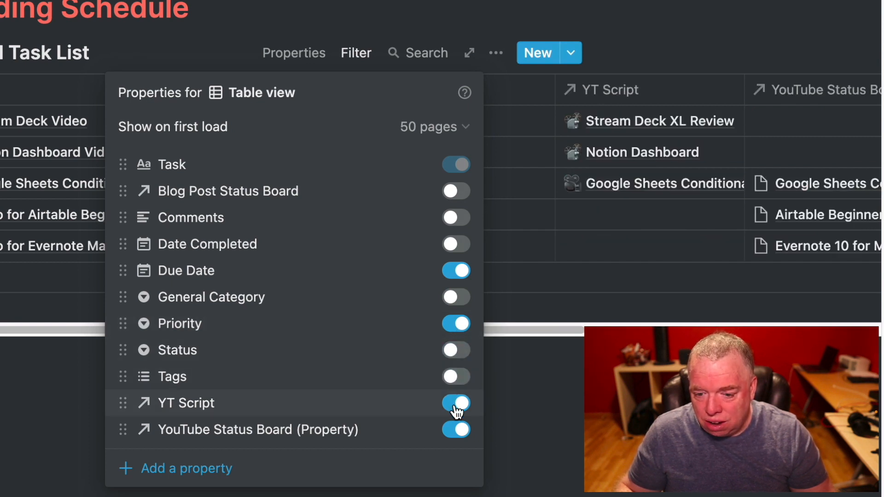
left_click(457, 403)
left_click(457, 436)
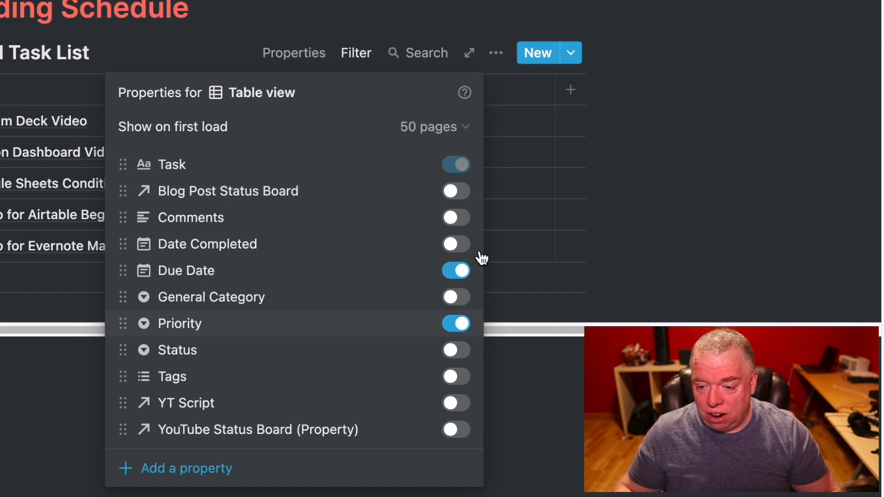
left_click(31, 455)
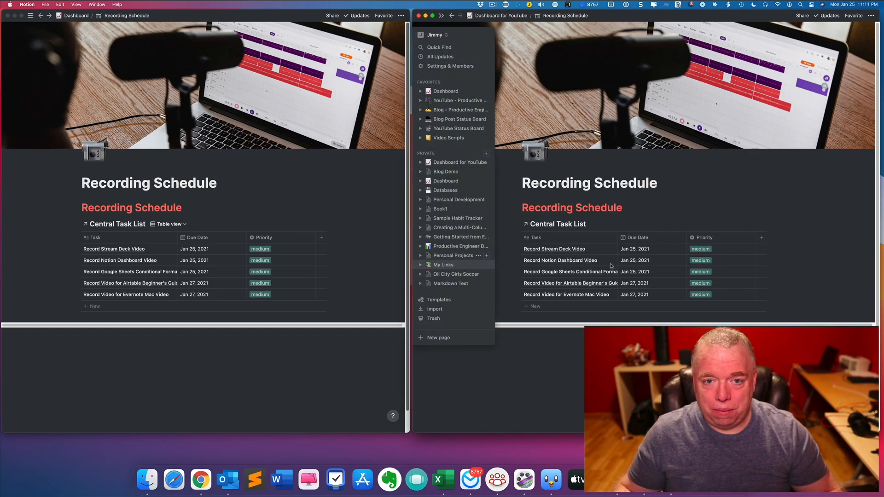
Return to the Dashboard for YouTube page in one window and the original Dashboard page in the other
left_click(489, 16)
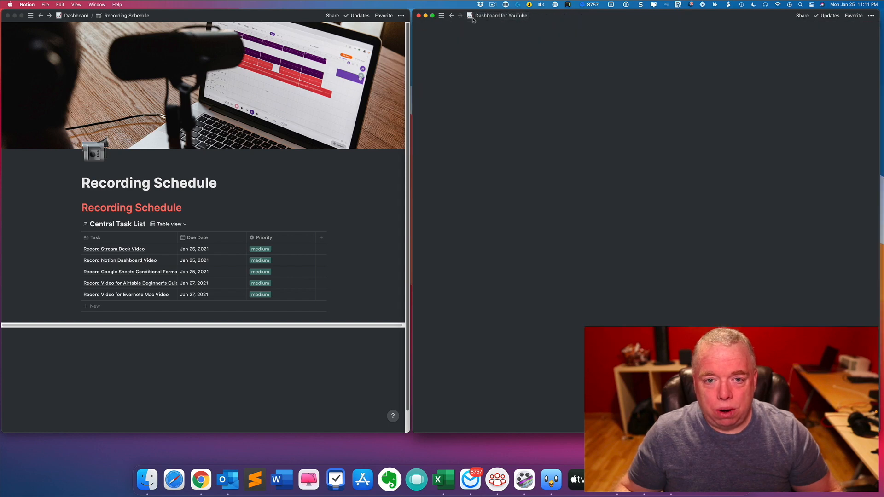
left_click(67, 17)
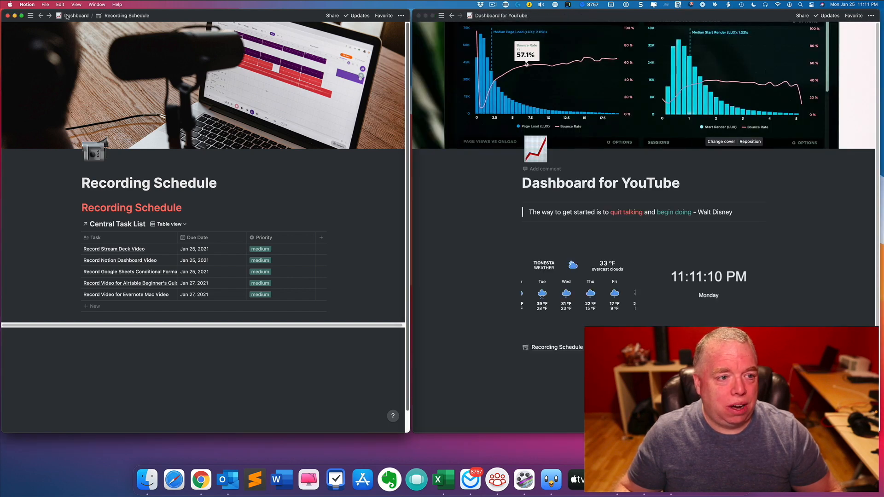
left_click(70, 16)
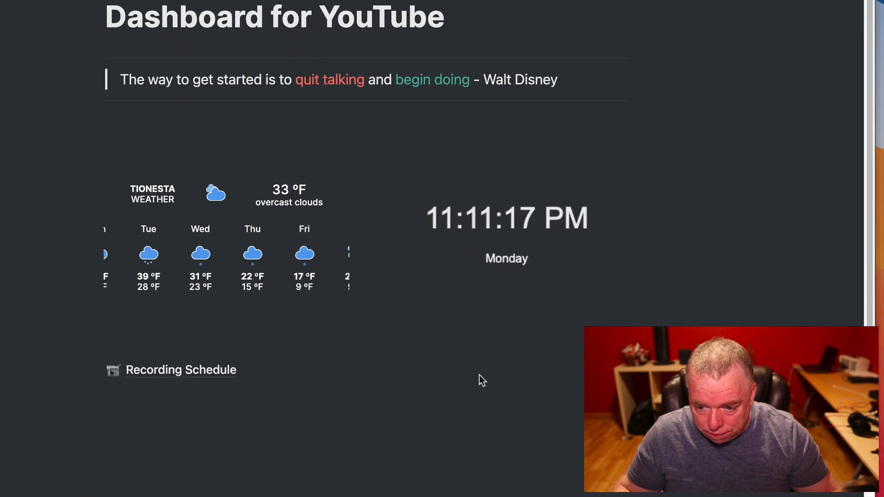
Embed a new sub-page in the empty column beside the Recording Schedule link on Dashboard for YouTube
left_click(691, 350)
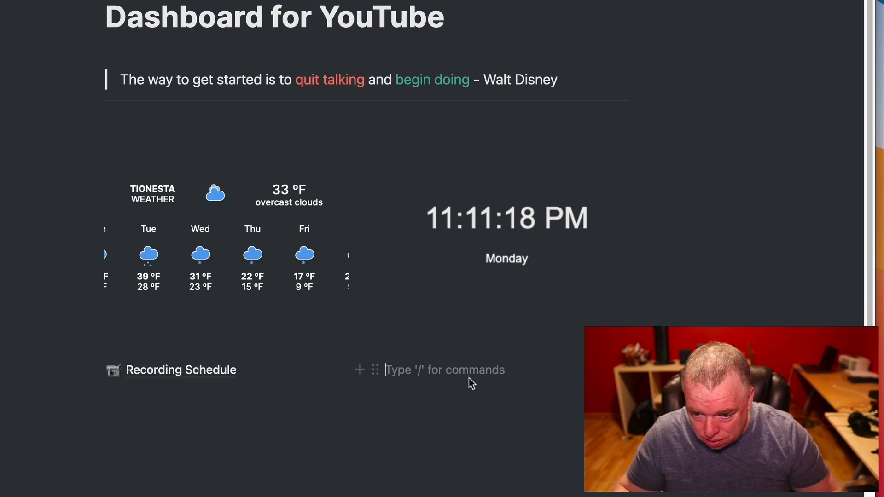
type("/page")
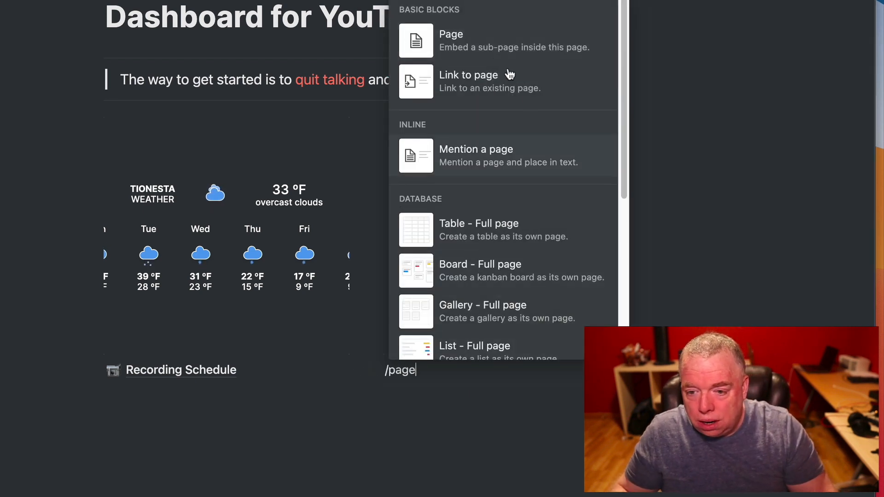
left_click(488, 37)
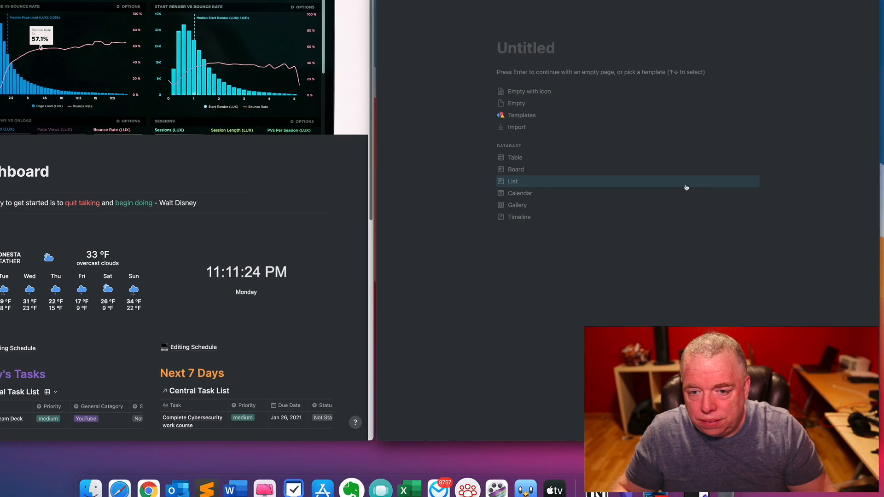
Open the original dashboard's Editing Schedule page for reference and title the new sub-page Editing Schedule
left_click(257, 362)
left_click(246, 347)
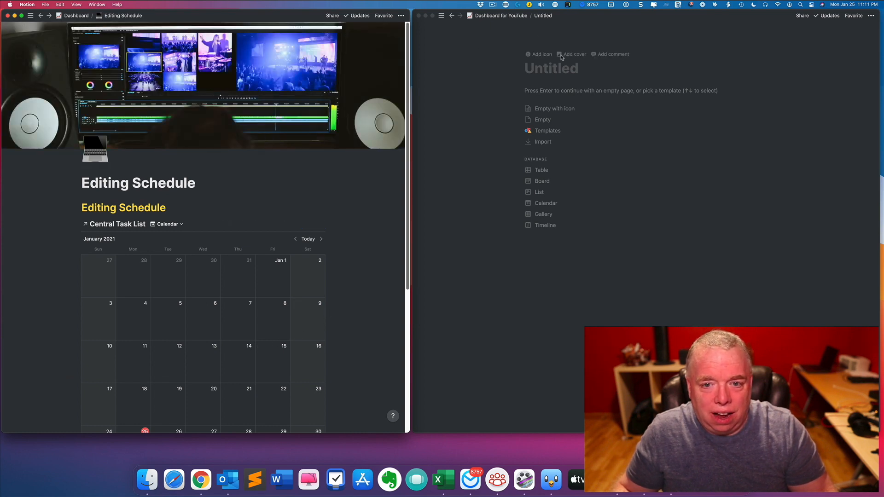
left_click(550, 68)
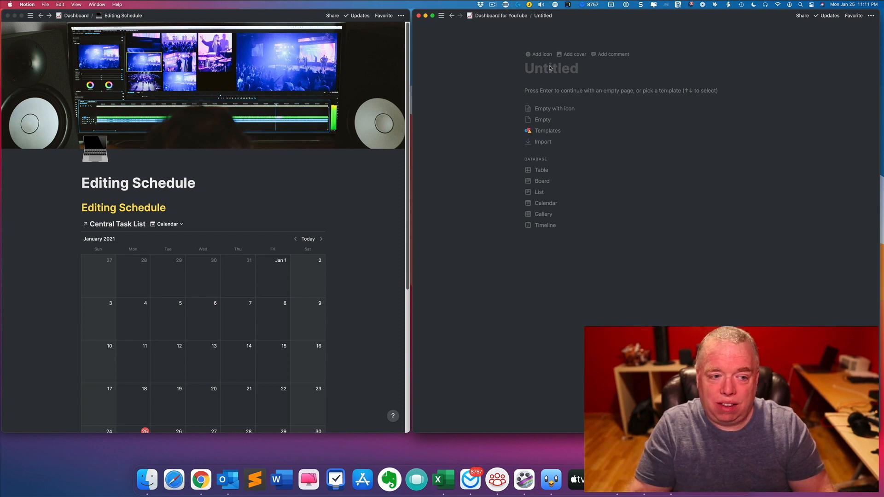
type("Editing Sched")
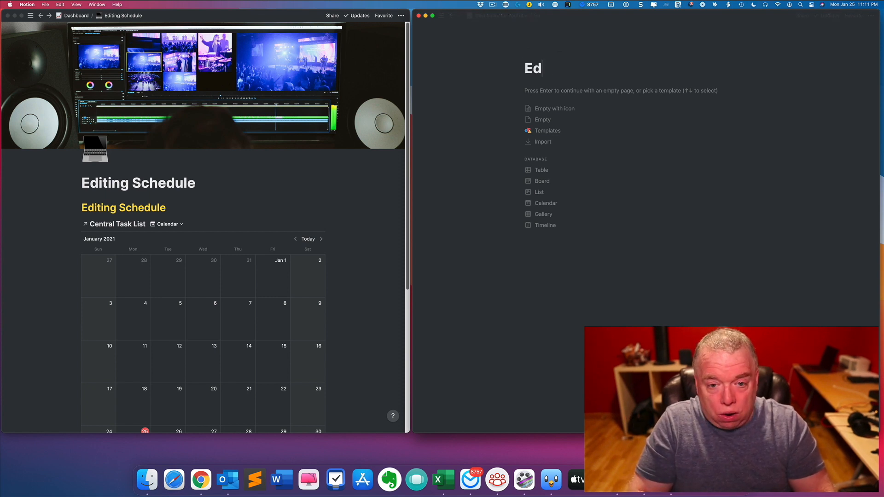
type("ule")
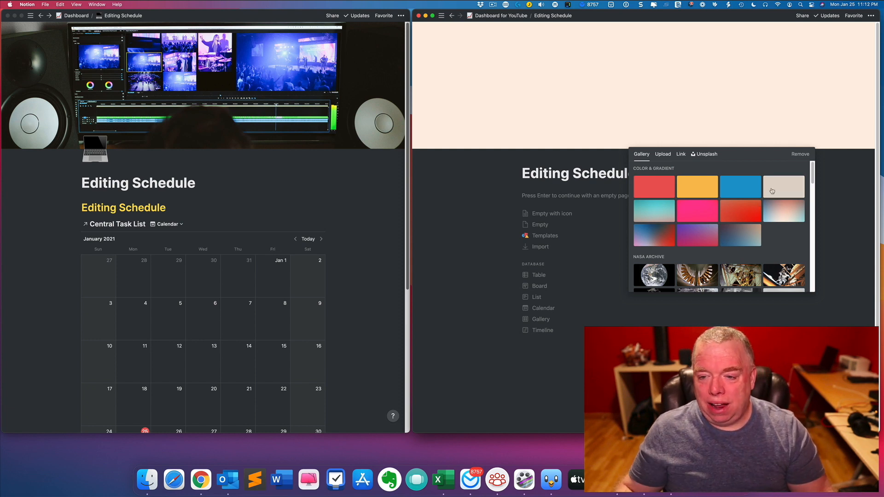
Search Unsplash for "editing" and set the photo of a person at an editing screen between two speakers as the cover
left_click(708, 154)
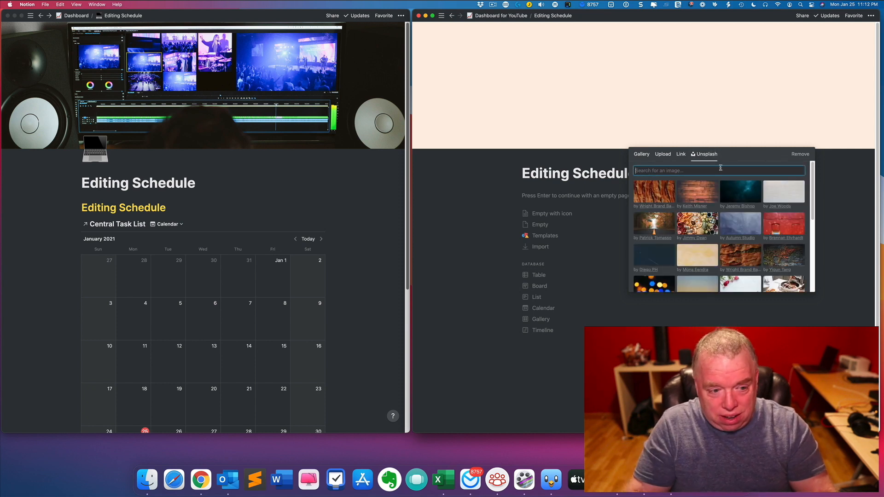
type("editing")
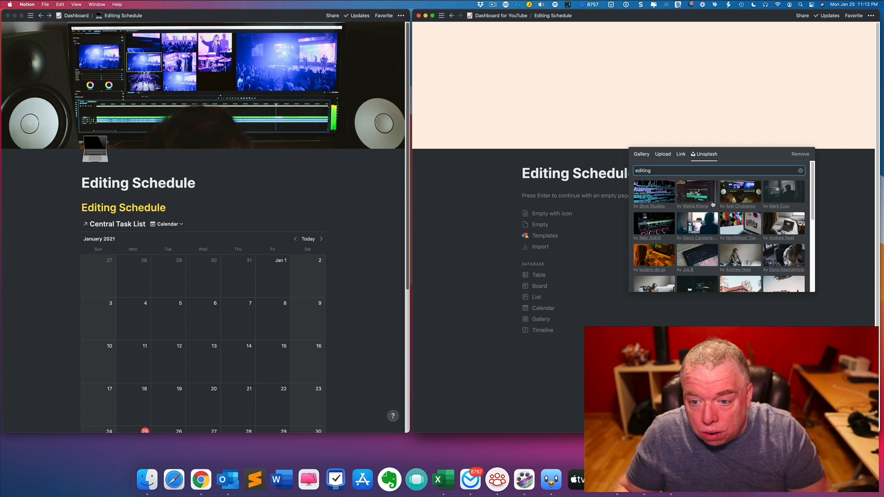
left_click(740, 199)
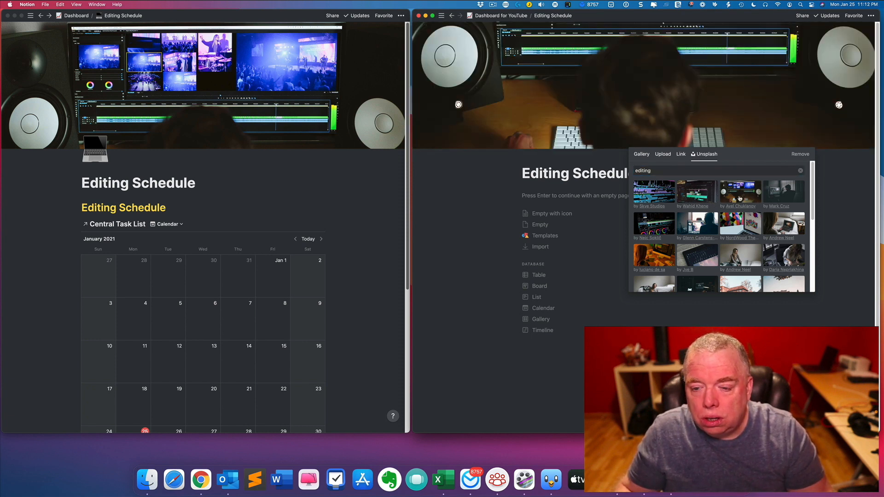
left_click(691, 119)
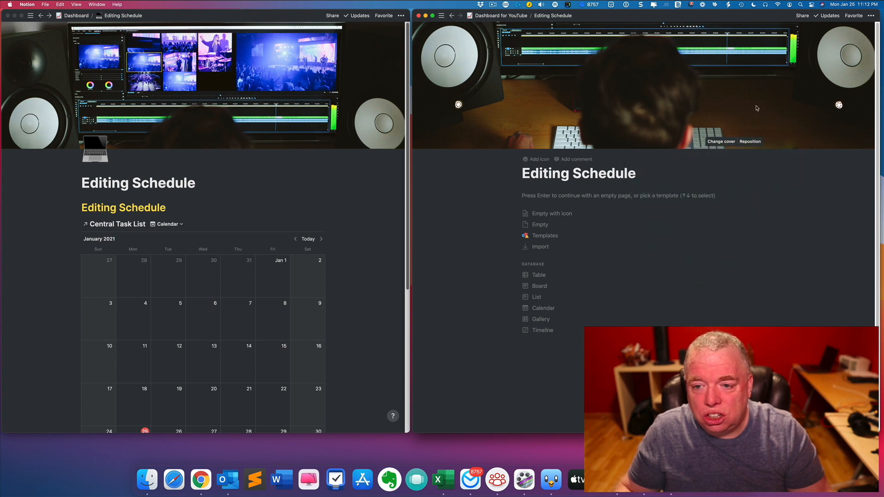
Reposition the new Editing Schedule page's cover to show the video clips on the monitor and save its position
left_click(750, 141)
left_click_drag(700, 103, 736, 214)
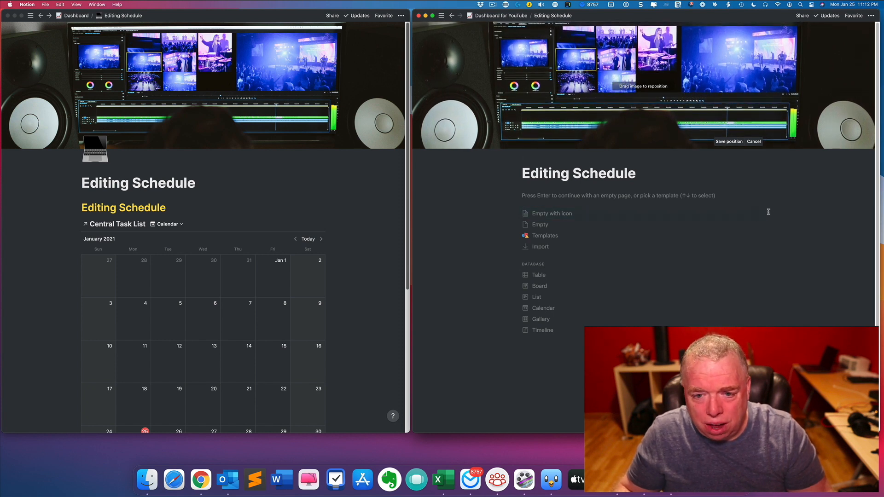
left_click(541, 160)
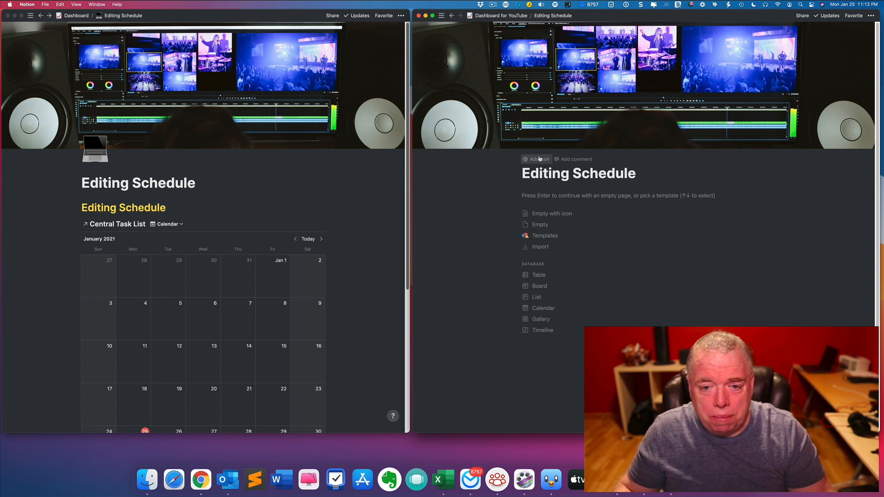
Add a page icon to the new Editing Schedule page and change it to the laptop emoji
left_click(539, 159)
left_click(536, 148)
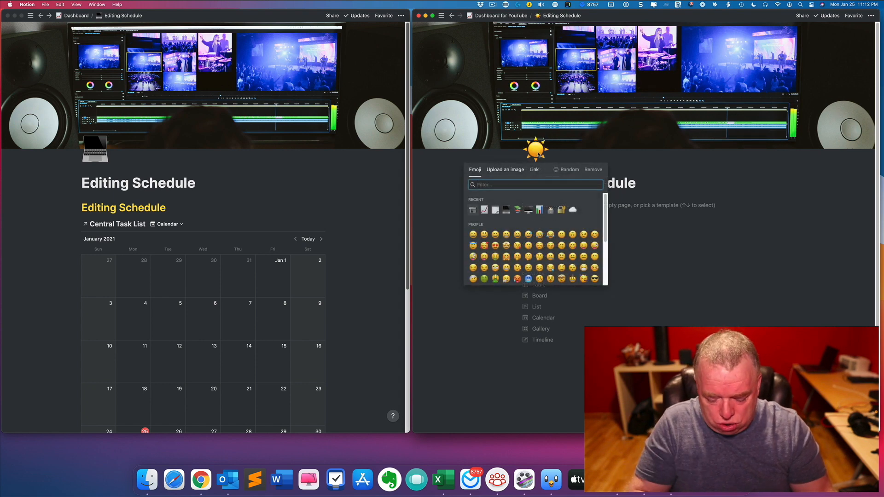
type("laptop")
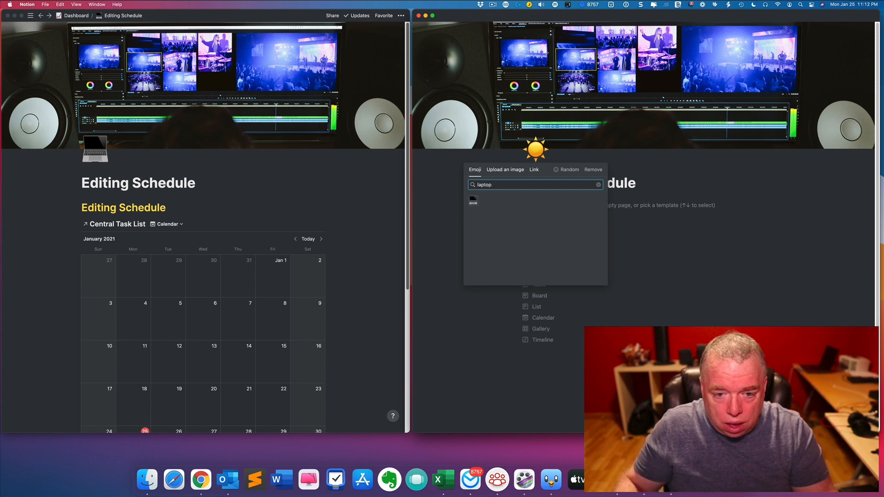
left_click(473, 200)
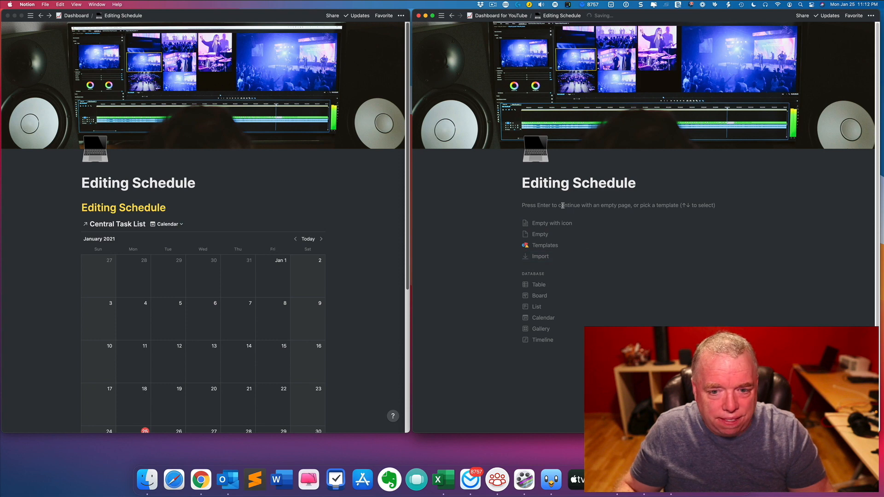
Continue with an empty page and add a Heading 1 reading "Editing Schedule" to its body
key("Return")
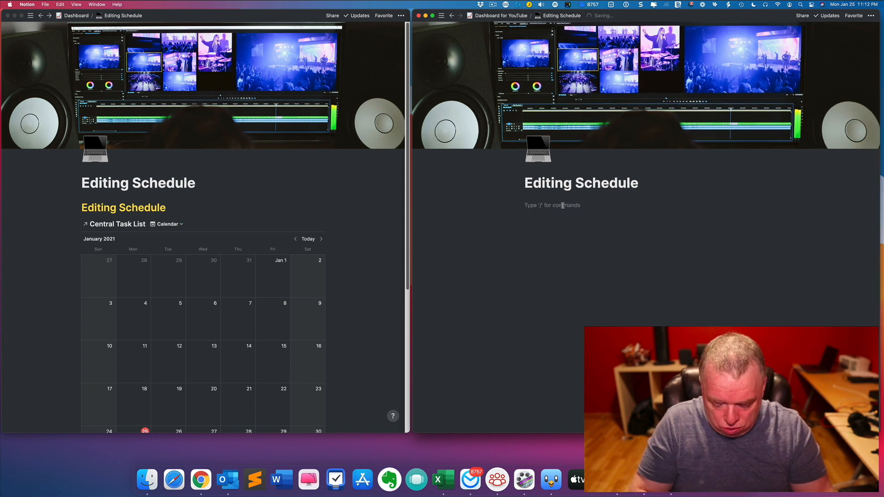
type("/jea")
key("BackSpace")
key("BackSpace")
key("BackSpace")
key("BackSpace")
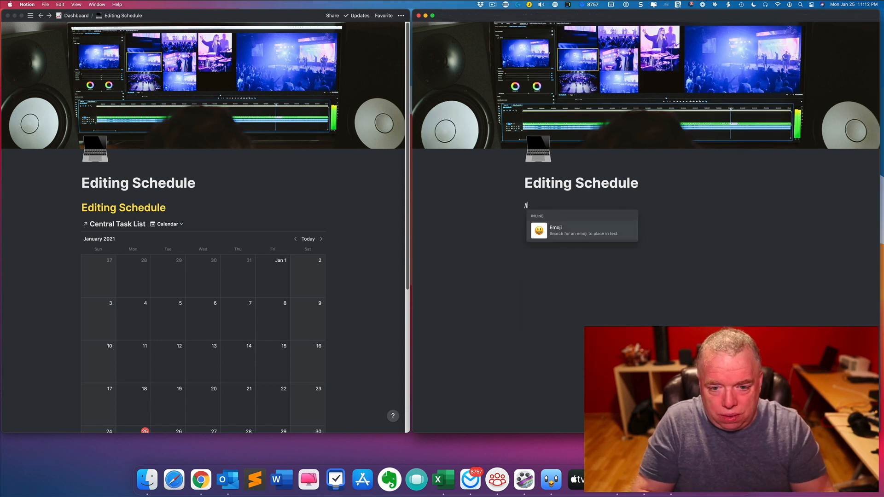
type("heading")
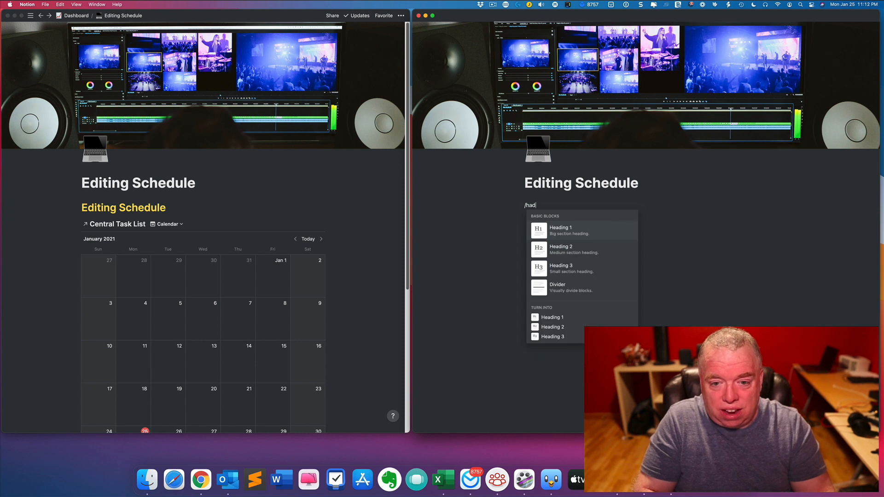
key("Return")
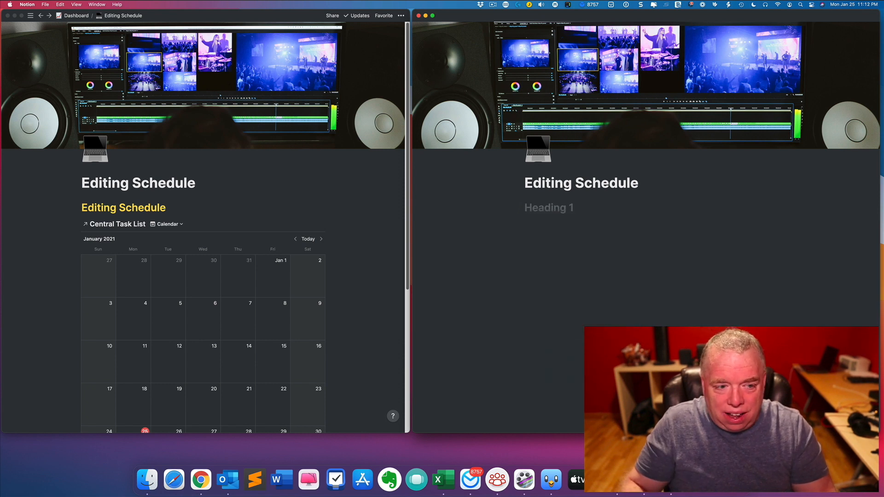
type("Editing Schedule")
Colour the "Editing Schedule" heading text in the new page's body yellow
key("super+a")
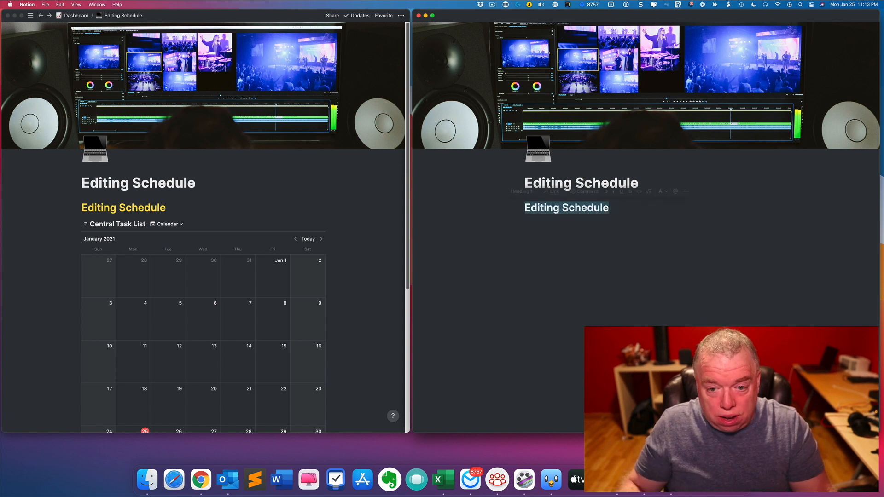
left_click(660, 192)
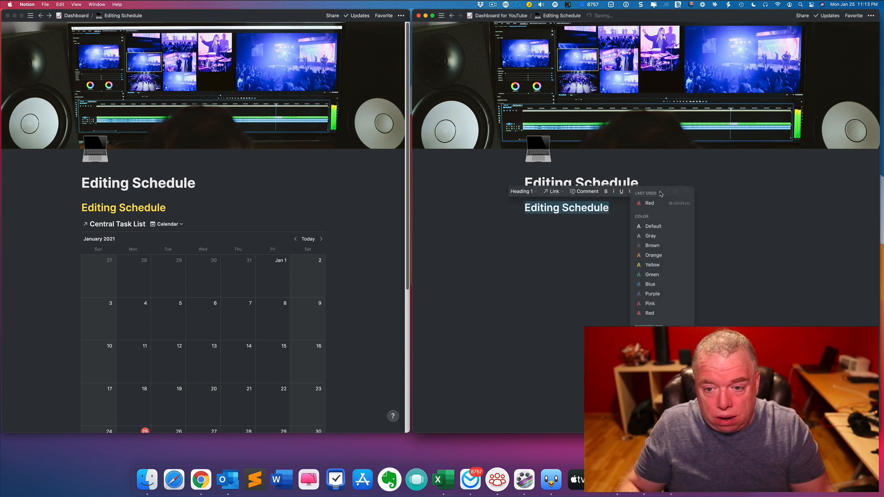
left_click(653, 266)
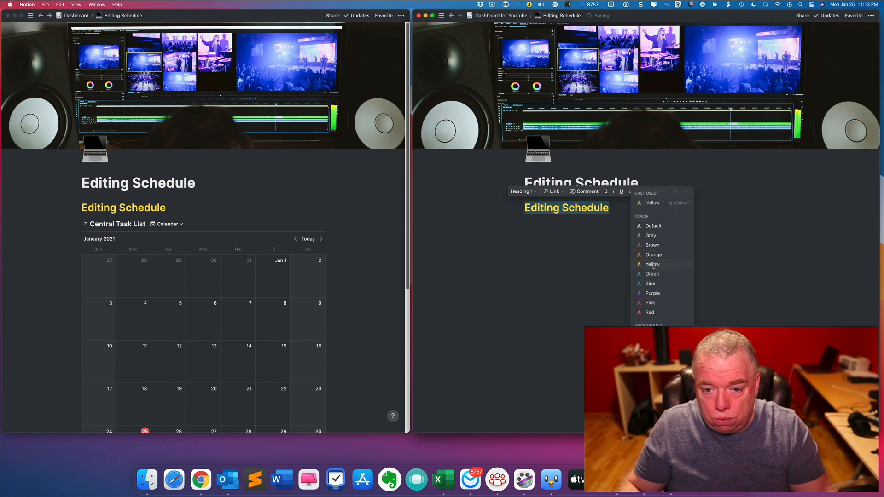
Insert a linked database below the yellow Editing Schedule heading and search for its source database with "ce"
left_click(502, 236)
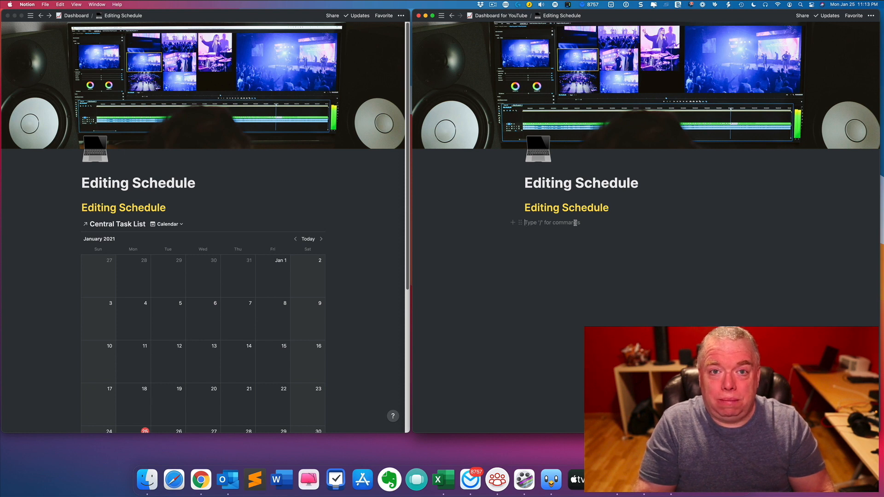
type("/l")
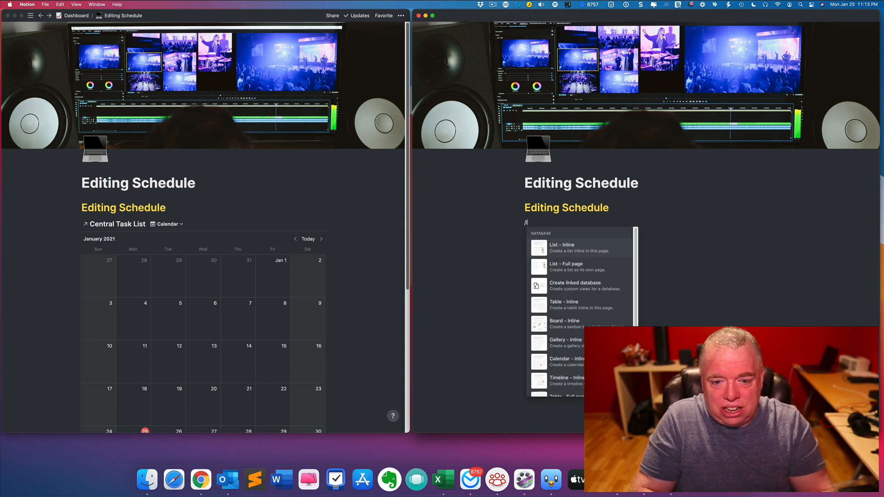
type("inked")
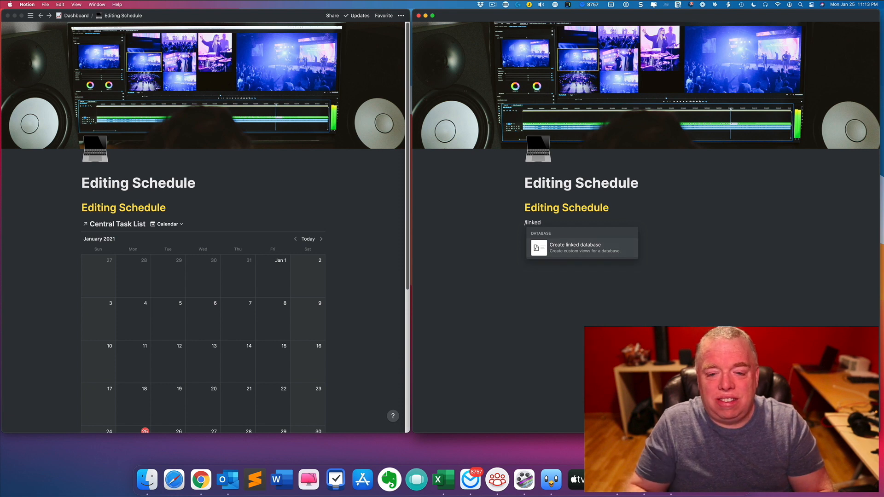
left_click(575, 248)
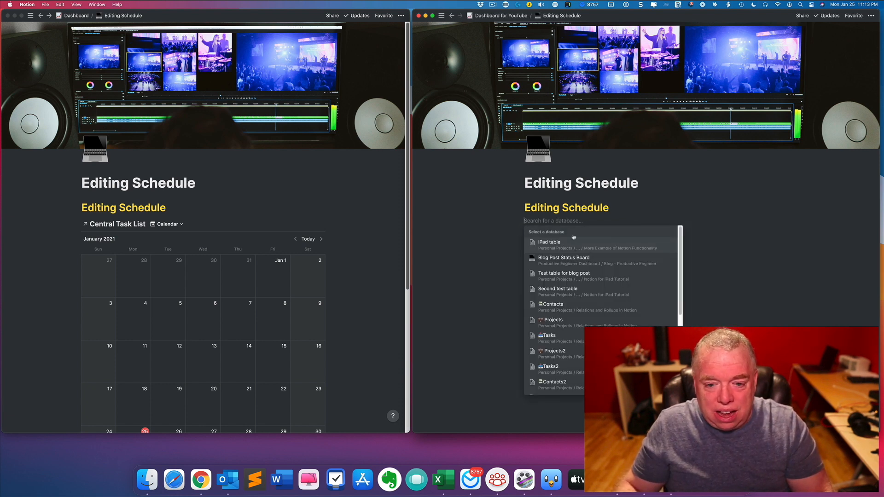
type("ce")
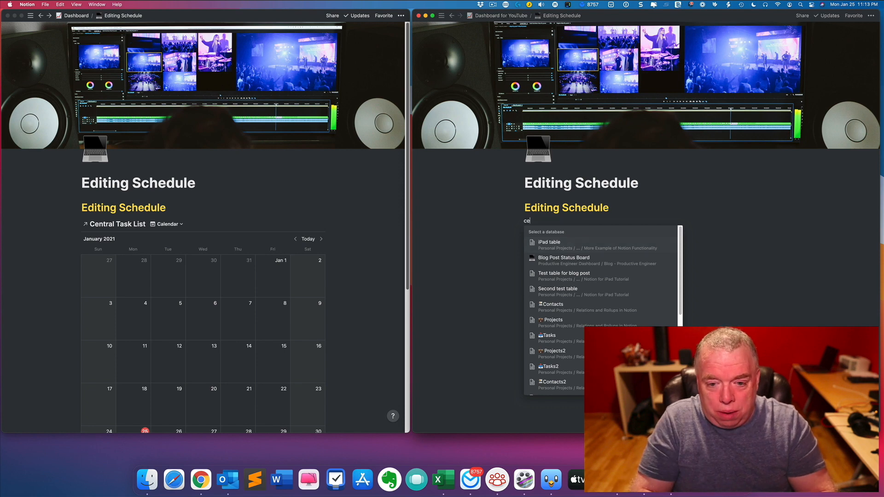
Search for "central" and link the Central Task List database under the Editing Schedule heading
type("ntra")
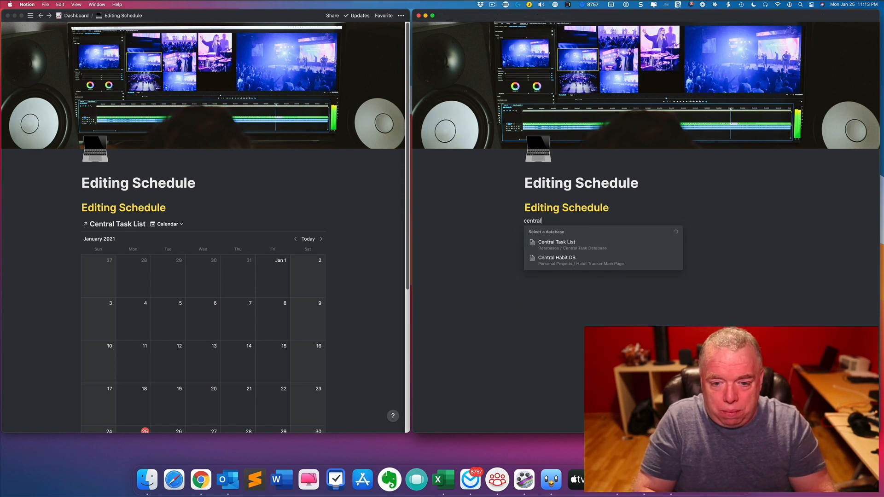
type("l")
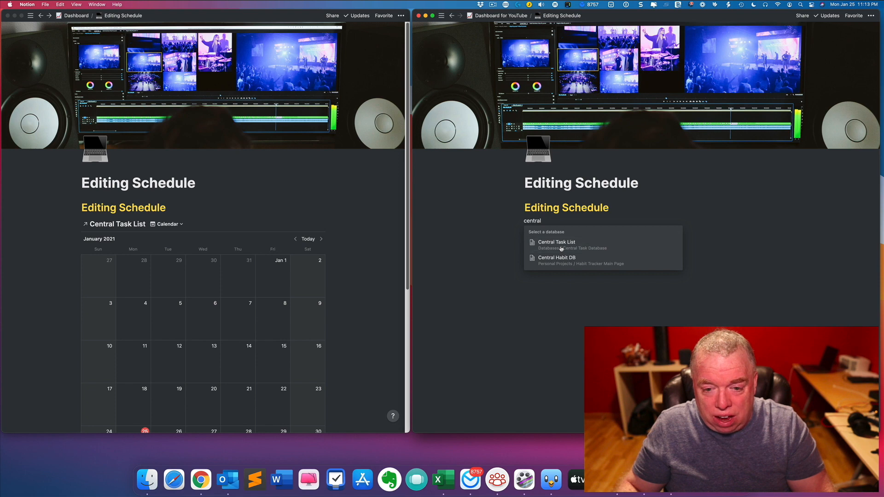
left_click(561, 249)
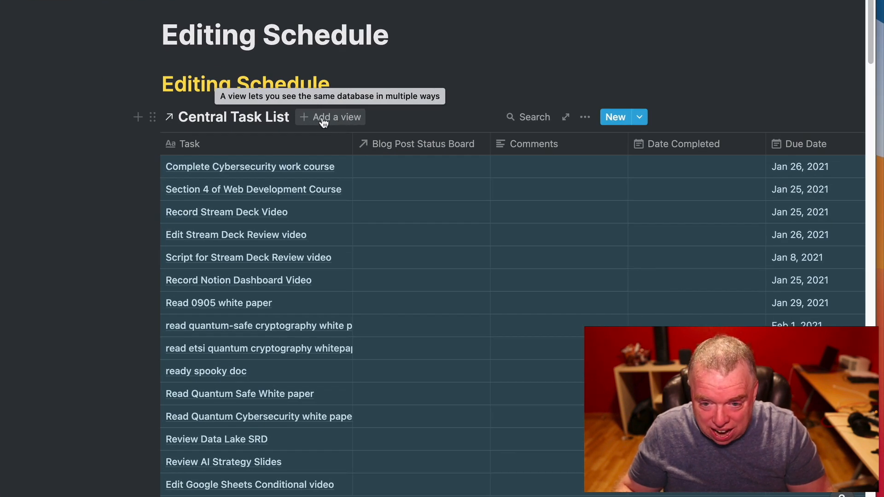
Create a Calendar view named "calendar" for the linked Central Task List
left_click(347, 122)
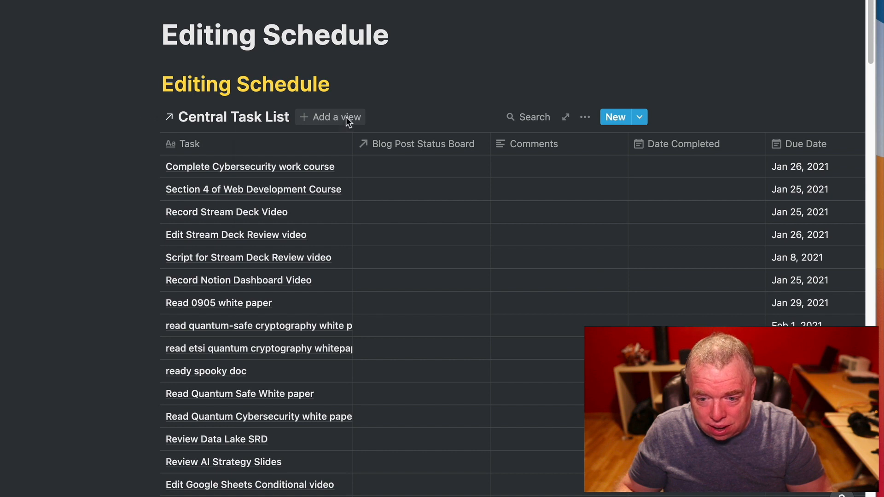
left_click(347, 117)
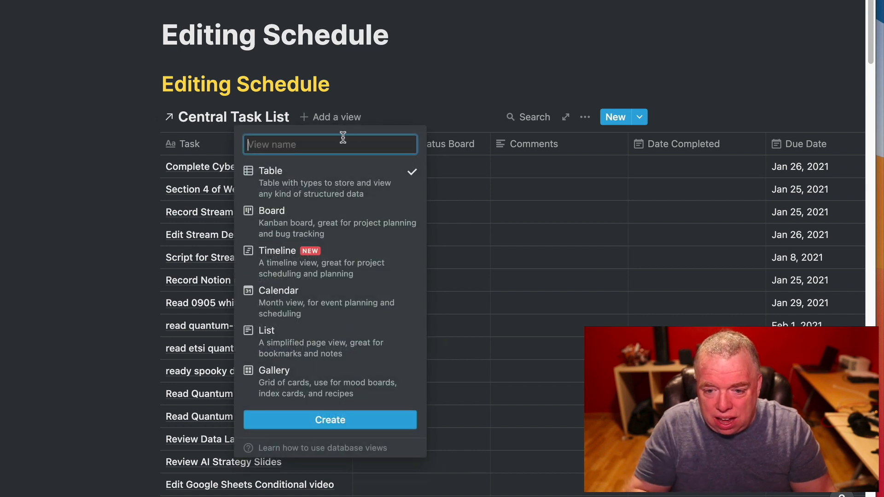
type("calendar")
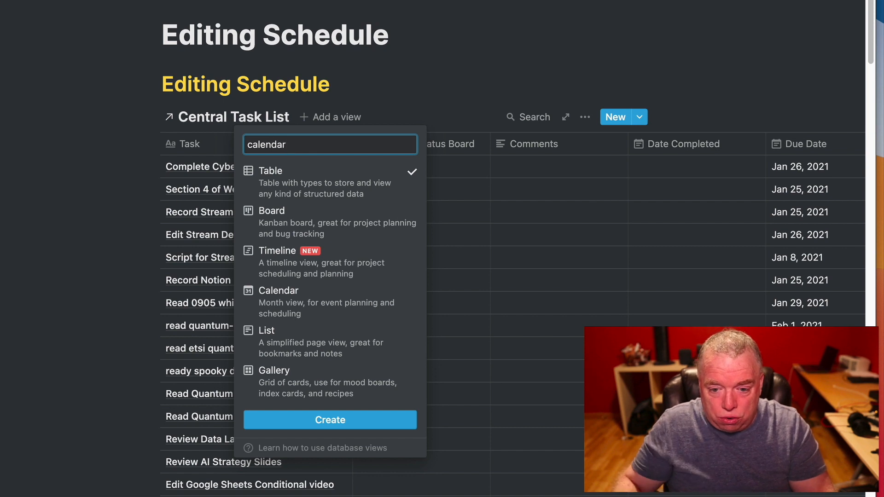
left_click(312, 303)
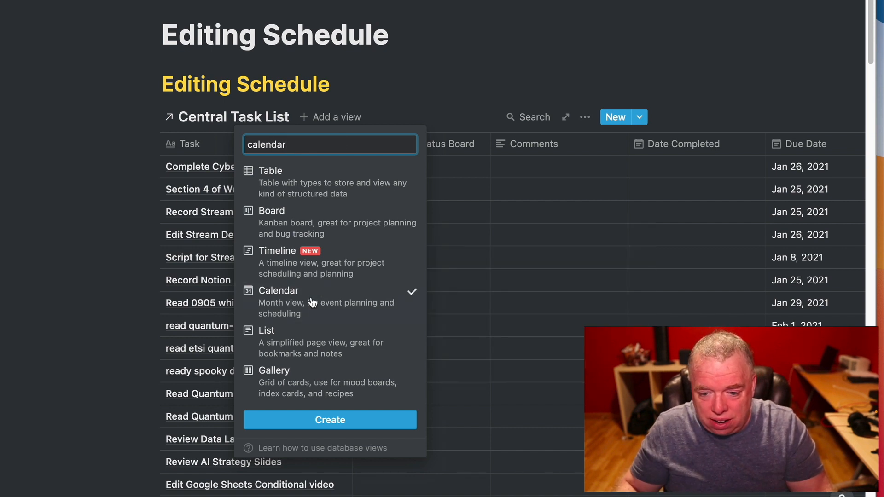
left_click(328, 419)
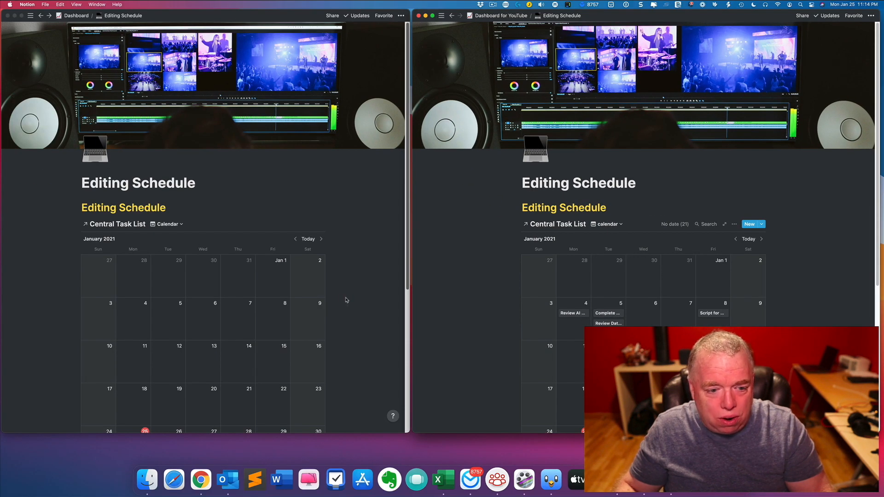
Compare the January 2021 tasks on the existing Editing Schedule calendar with those on the new unfiltered one
scroll(355, 296, "down", 3)
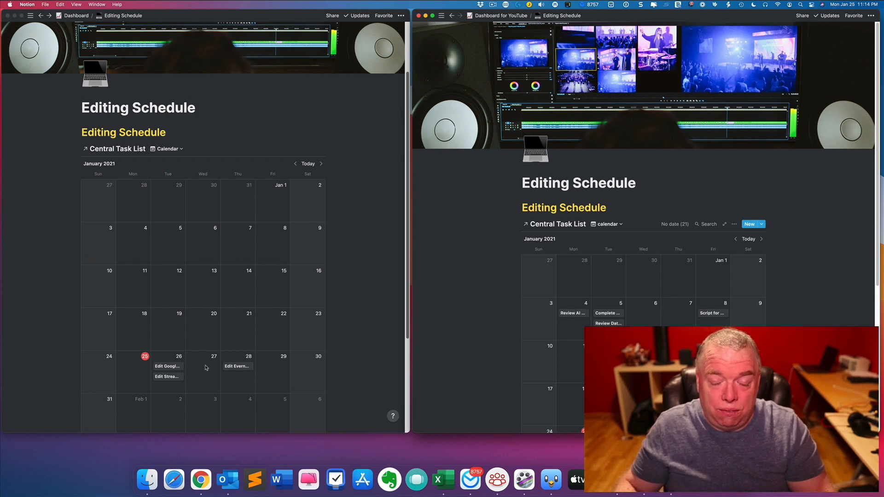
scroll(581, 356, "down", 2)
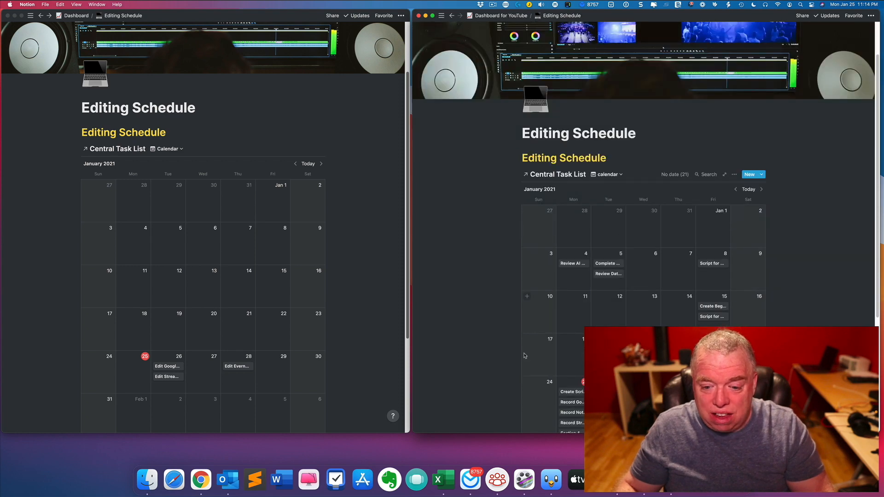
scroll(581, 356, "down", 4)
scroll(580, 356, "up", 3)
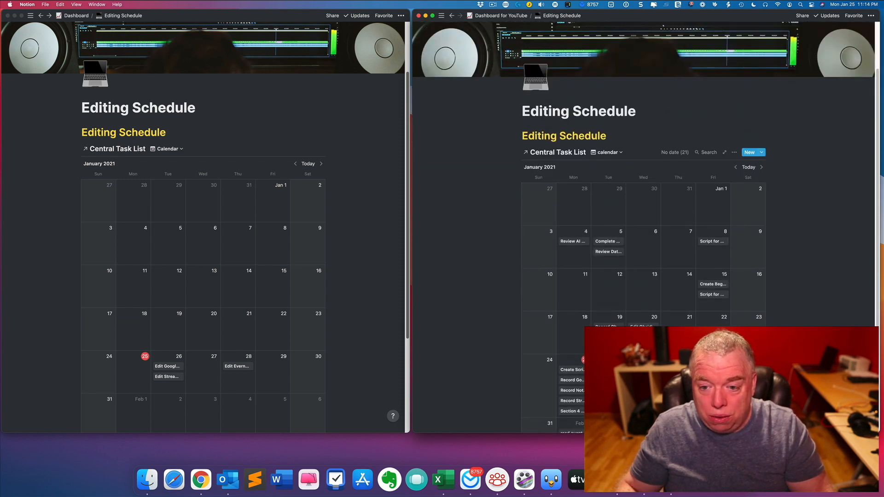
scroll(581, 355, "up", 4)
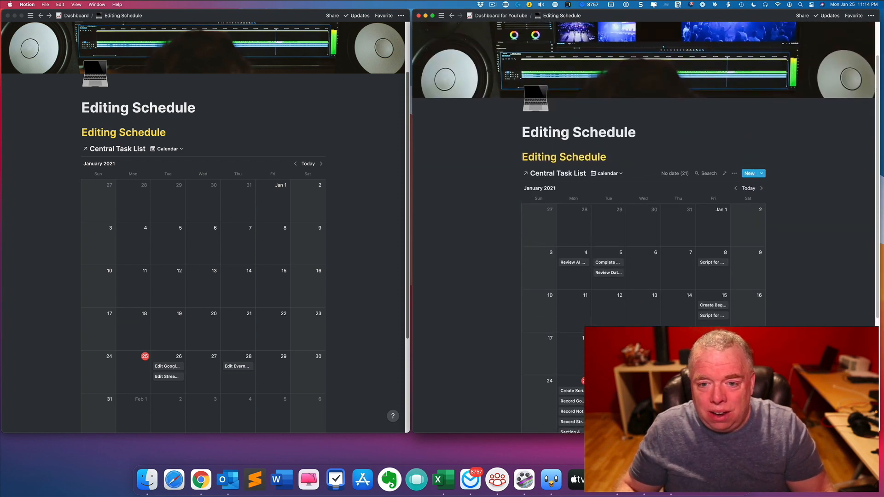
scroll(366, 299, "up", 3)
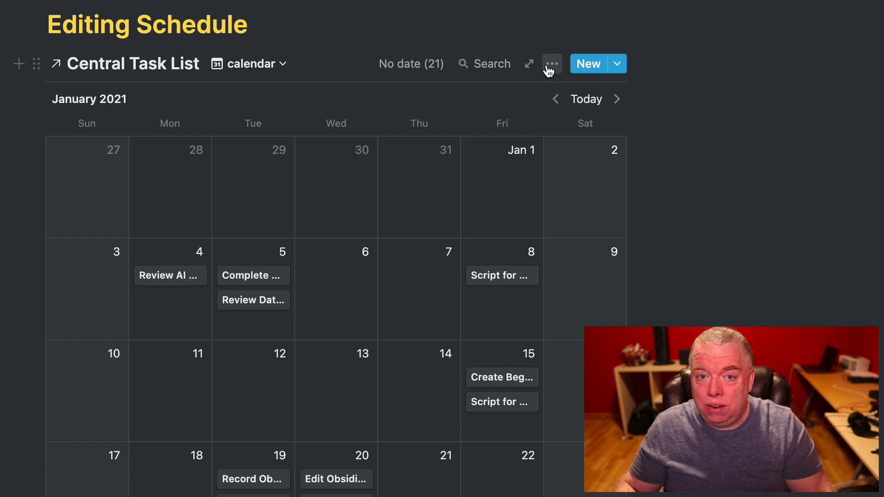
Add a filter group to the new calendar view with the condition Tags Contains Editing
left_click(550, 64)
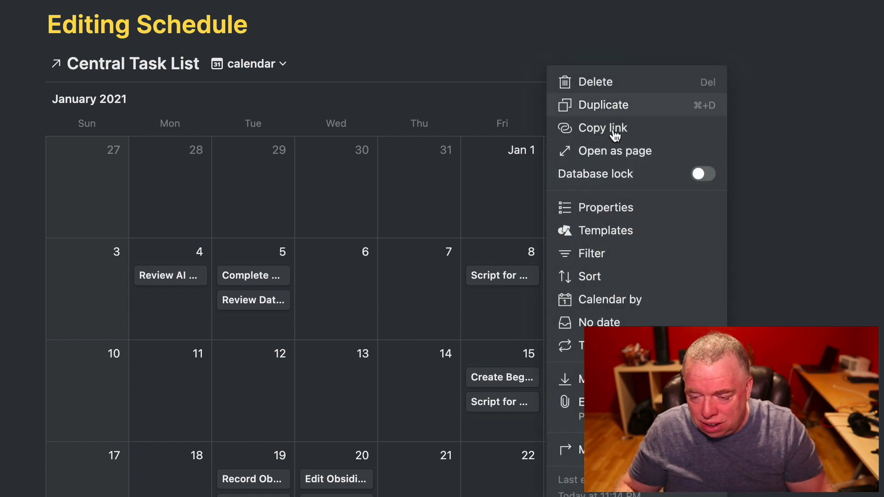
left_click(617, 257)
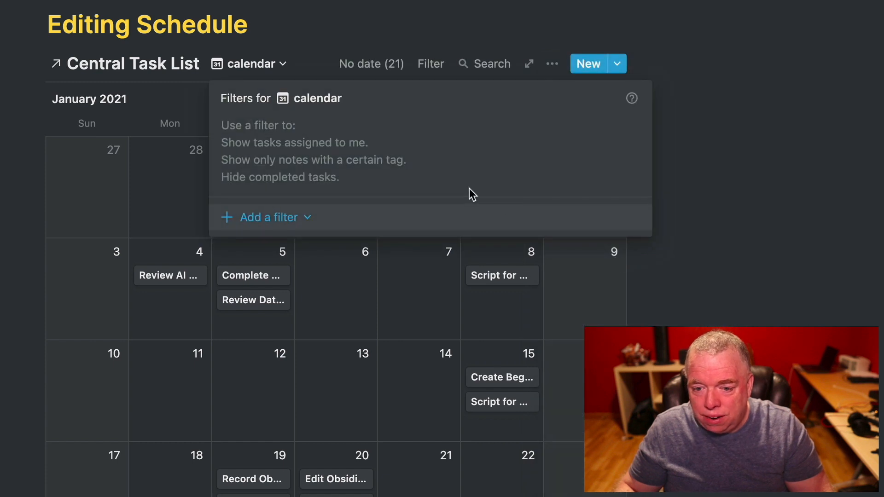
left_click(280, 217)
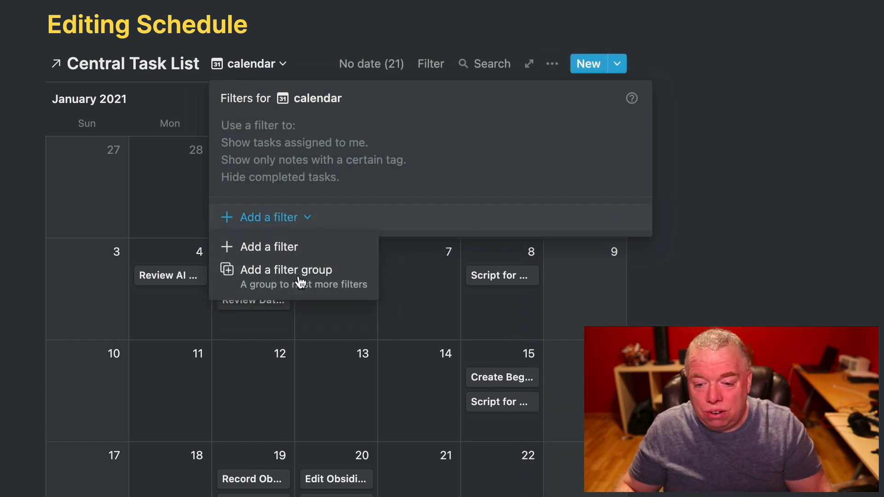
left_click(299, 276)
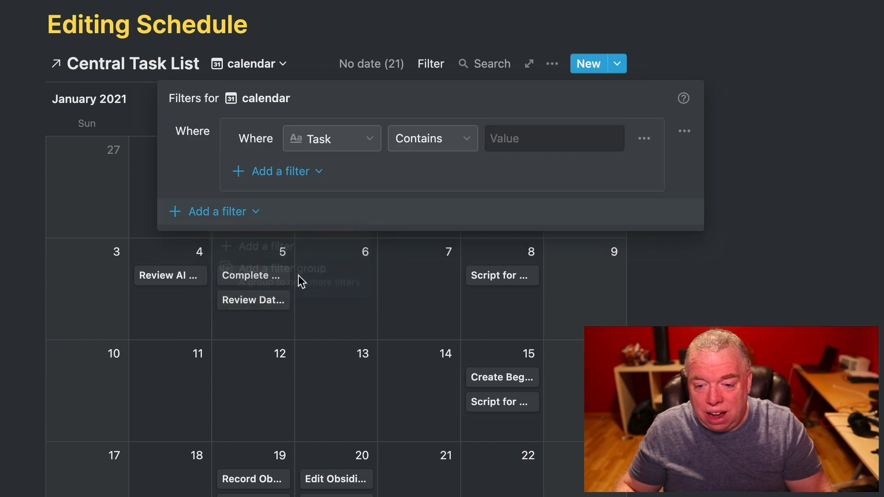
left_click(372, 146)
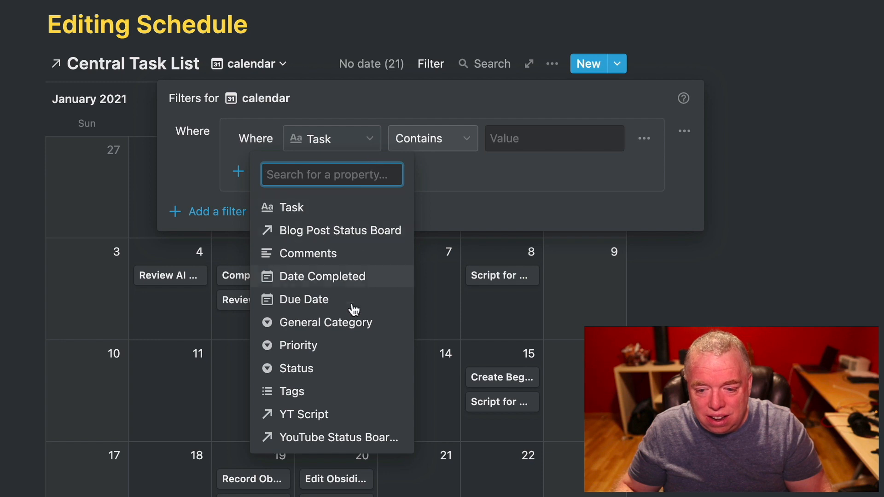
left_click(337, 395)
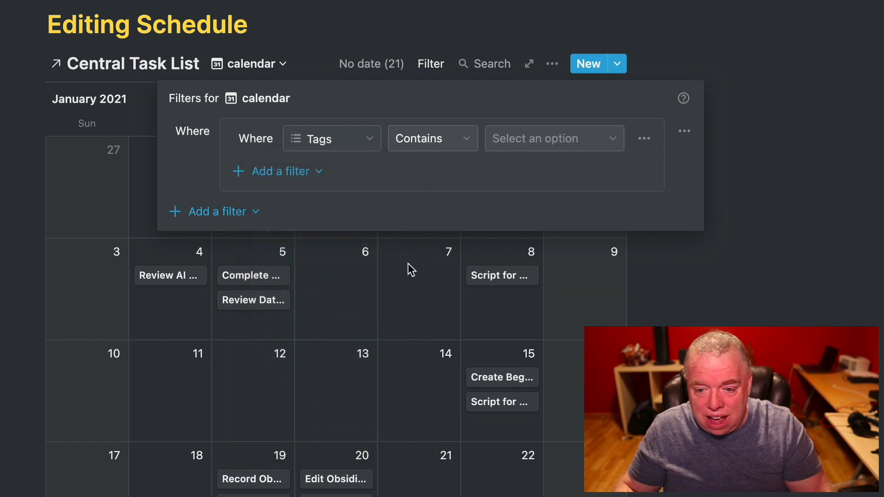
left_click(503, 139)
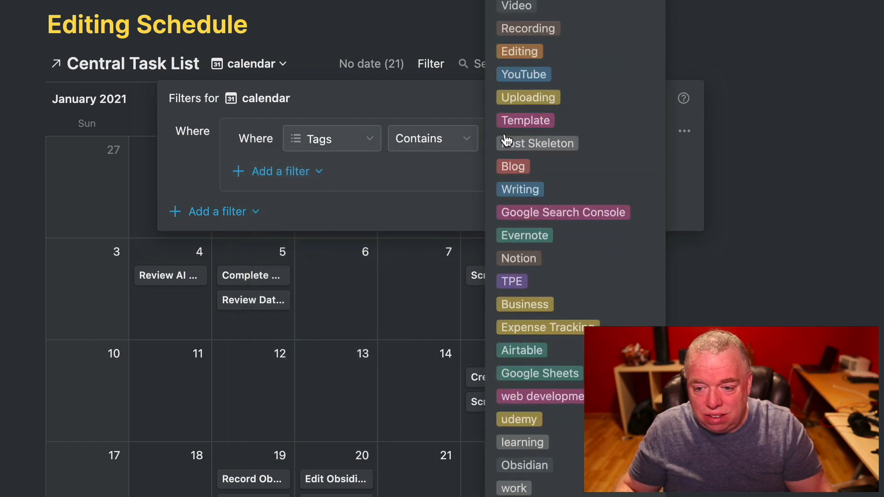
left_click(525, 52)
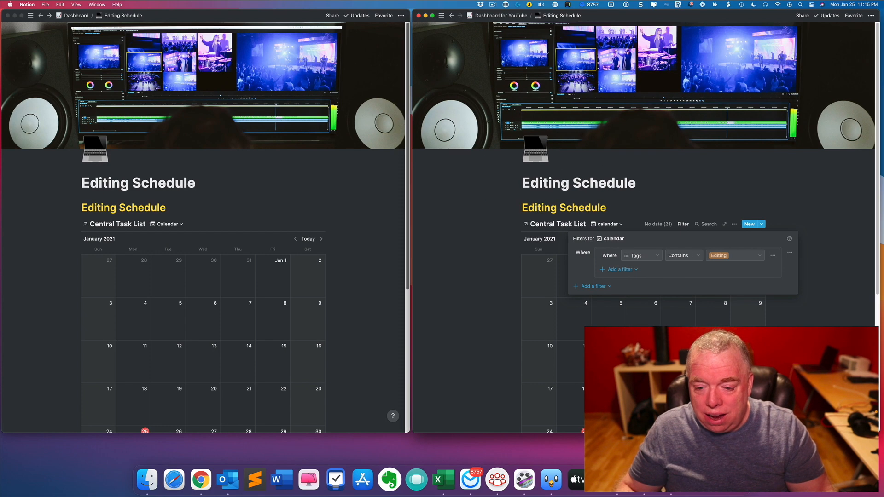
left_click(786, 318)
Compare the calendar filtered by the Editing tag with the existing Editing Schedule calendar
scroll(786, 316, "down", 5)
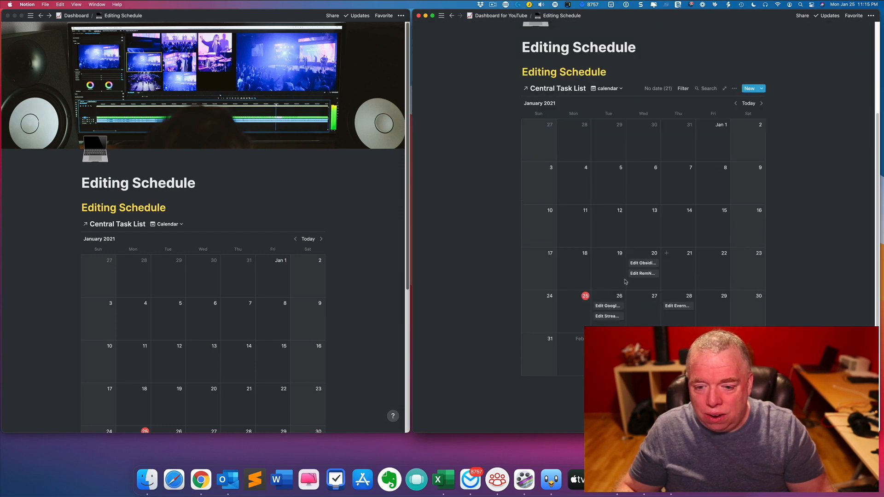
scroll(357, 307, "down", 4)
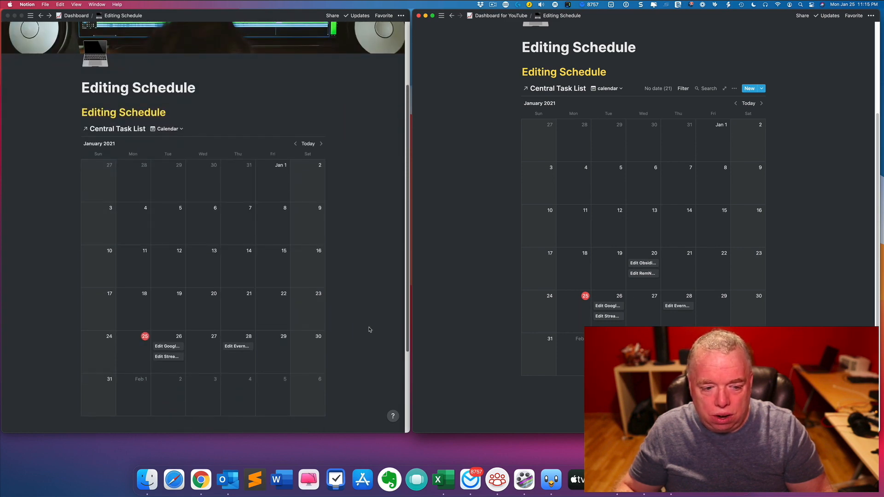
scroll(352, 308, "up", 4)
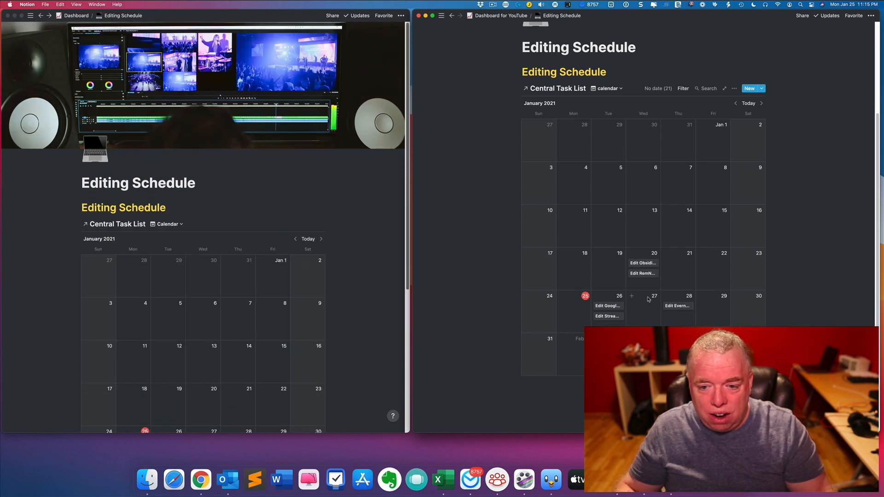
scroll(644, 306, "up", 5)
scroll(721, 300, "down", 1)
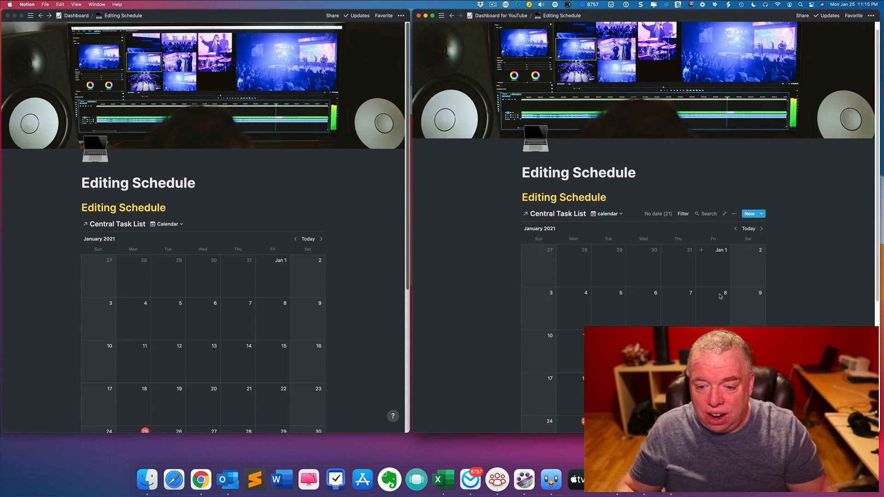
scroll(377, 339, "down", 2)
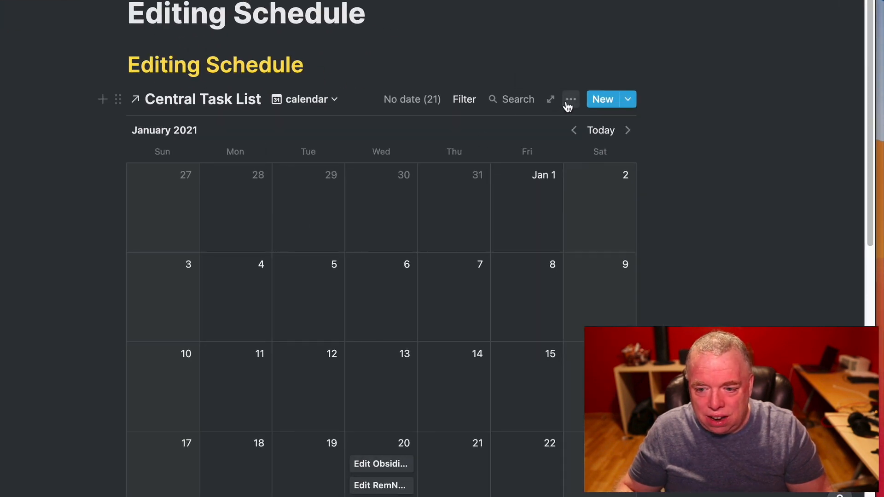
Add a second condition to the calendar's filter group: Status Is not Completed
left_click(468, 102)
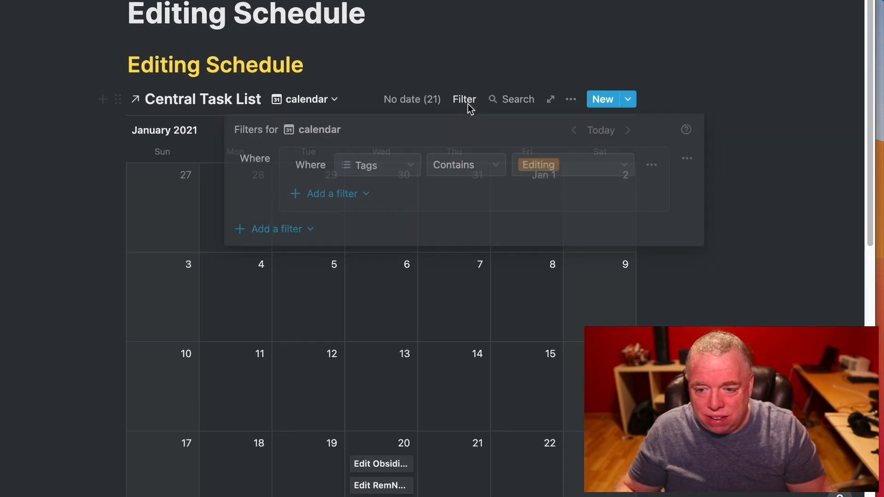
left_click(346, 193)
left_click(336, 221)
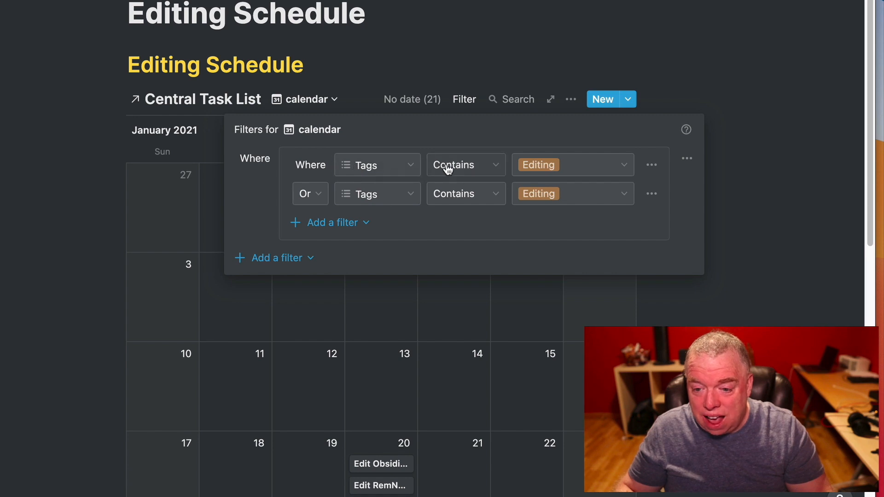
left_click(405, 195)
left_click(362, 395)
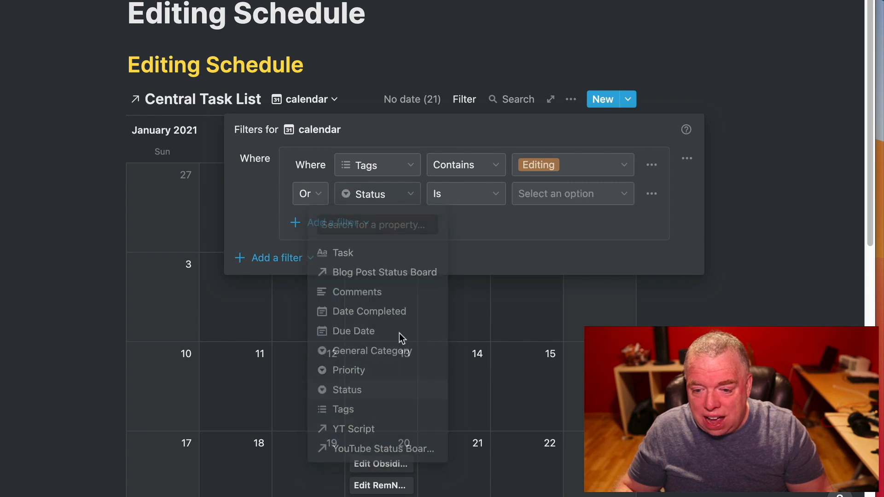
left_click(497, 194)
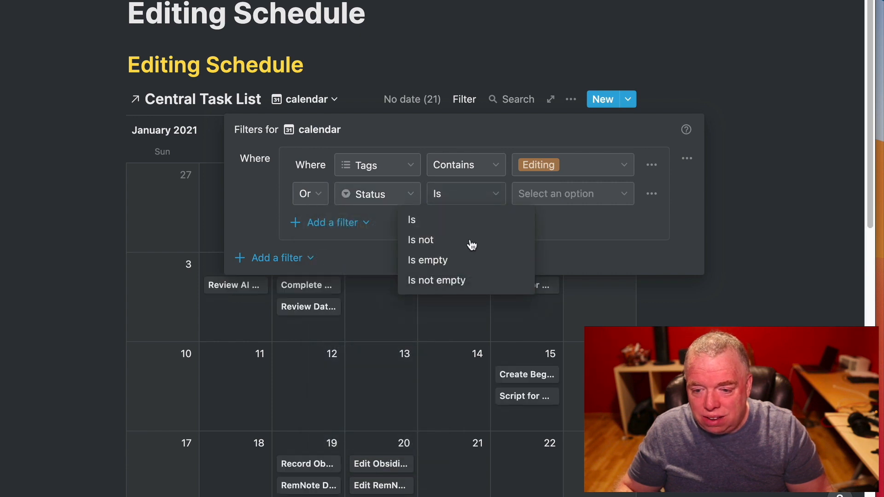
left_click(470, 239)
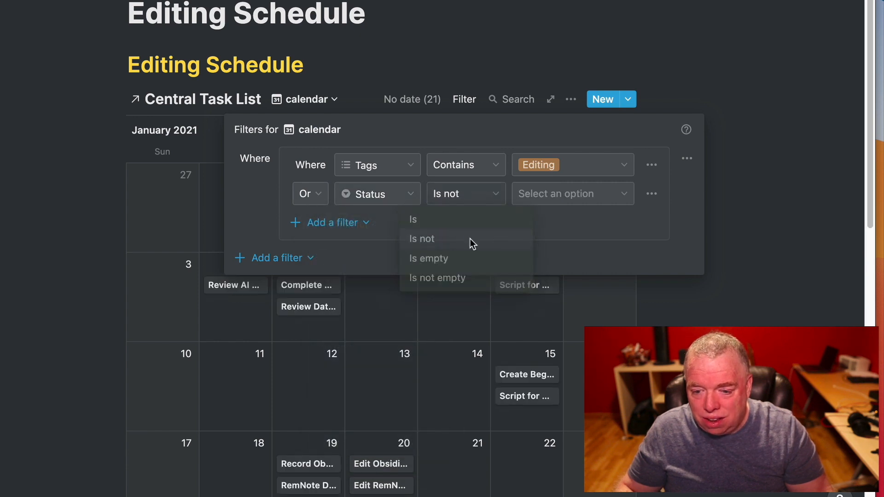
left_click(559, 202)
left_click(556, 294)
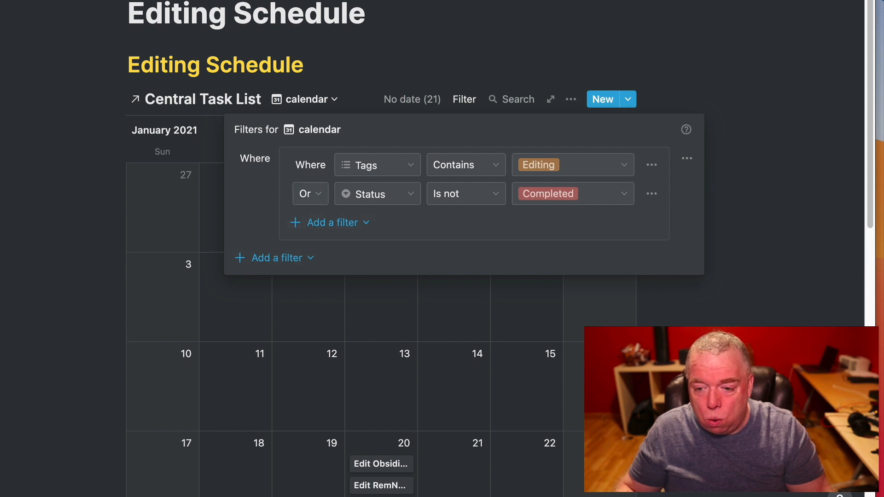
left_click(776, 323)
Change the operator joining the Tags and Status filter conditions to And
scroll(484, 355, "down", 2)
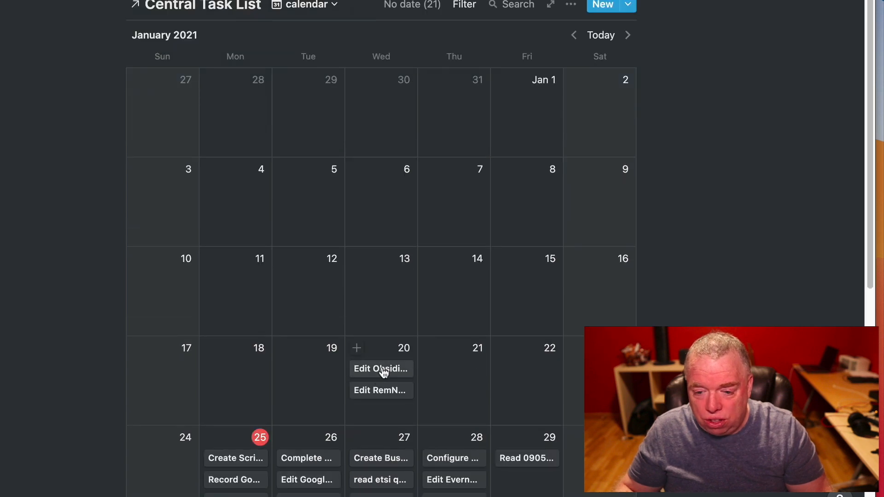
left_click(465, 5)
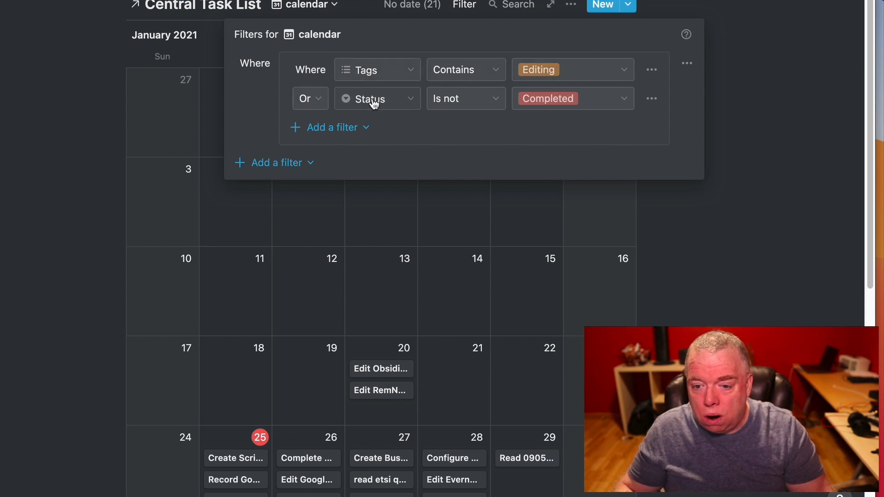
left_click(321, 104)
left_click(327, 137)
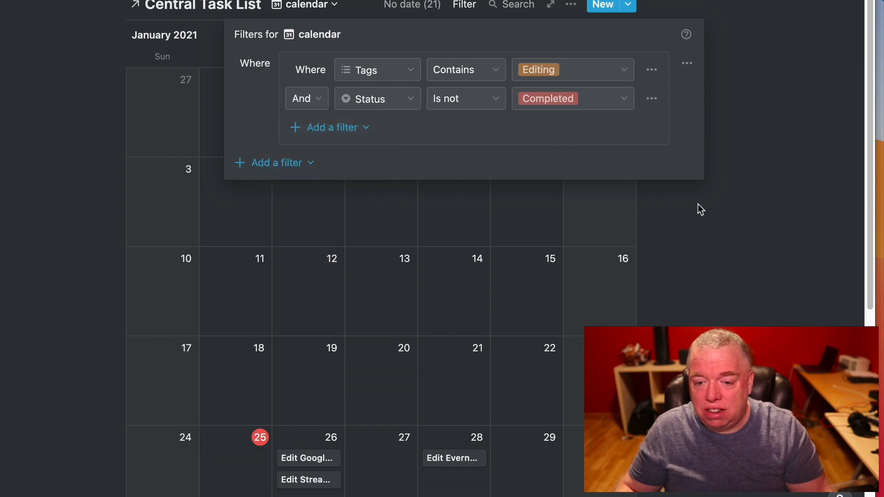
Close the filter settings and compare the new Editing Schedule calendar with the existing one
left_click(724, 213)
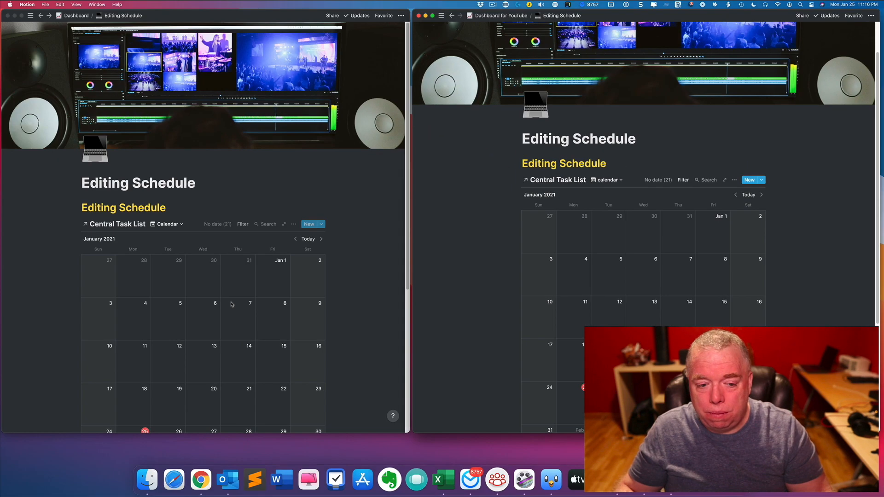
scroll(328, 292, "down", 10)
scroll(328, 293, "up", 9)
scroll(327, 293, "down", 2)
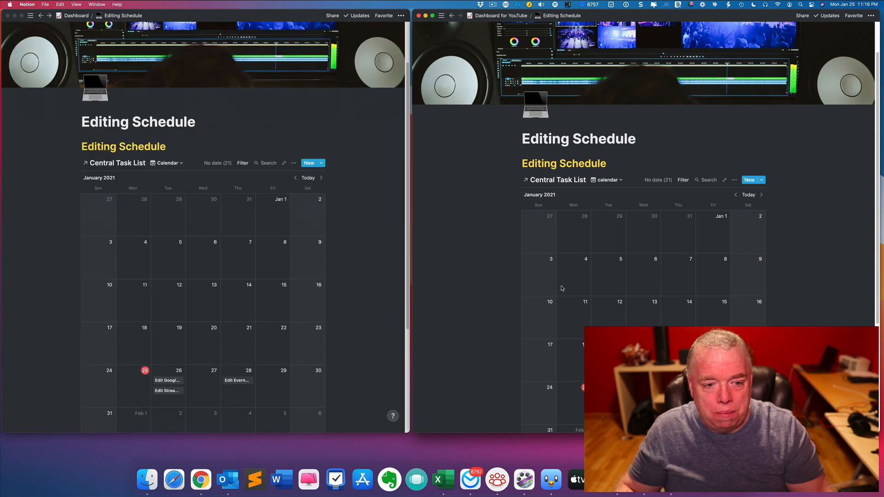
scroll(561, 290, "down", 3)
scroll(367, 292, "down", 2)
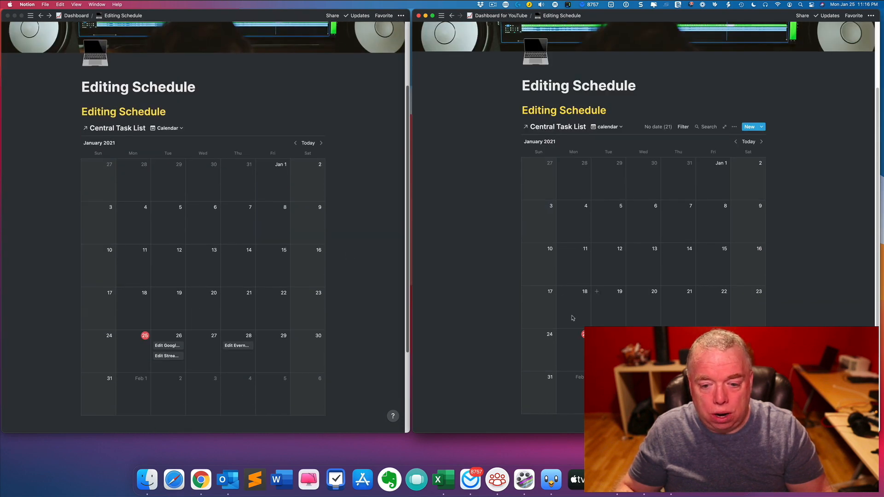
scroll(567, 294, "up", 4)
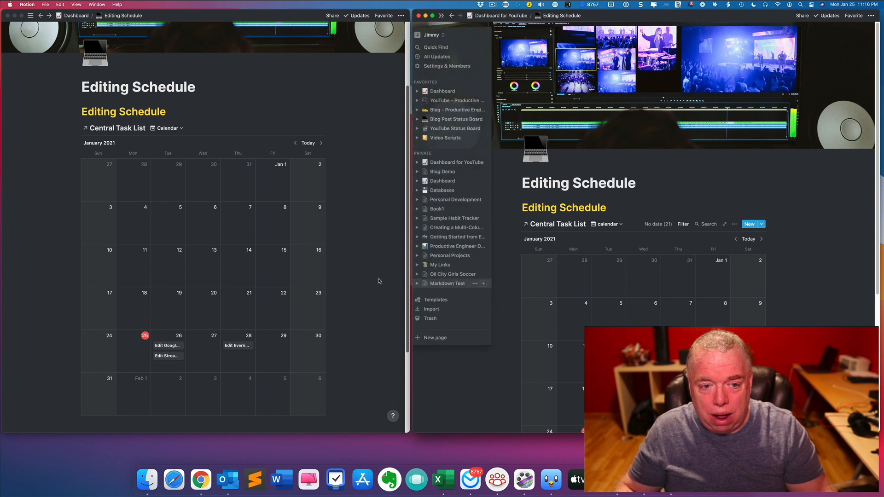
scroll(377, 281, "up", 4)
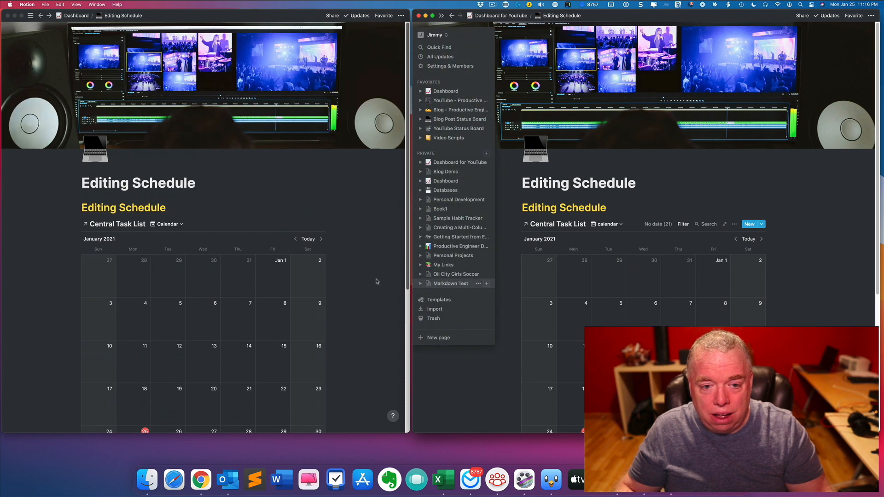
Return both windows to their dashboard pages and add an empty line below the Recording Schedule link on Dashboard for YouTube
left_click(491, 15)
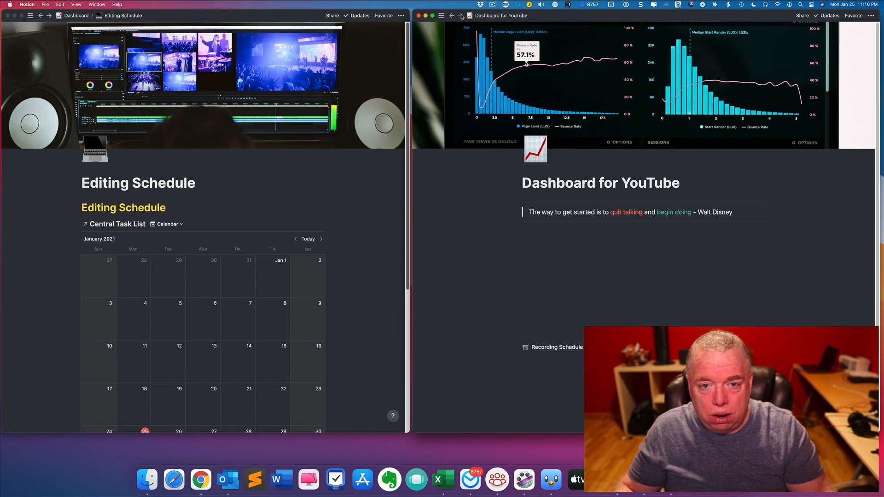
left_click(76, 15)
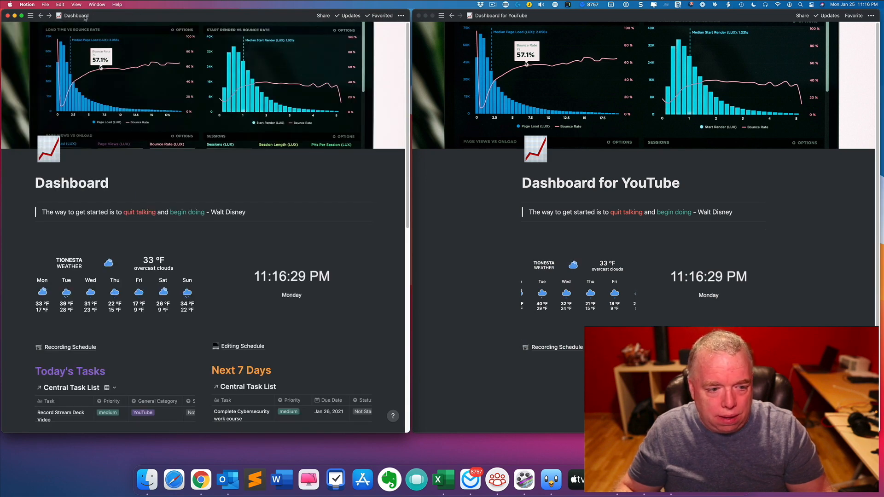
scroll(617, 266, "down", 3)
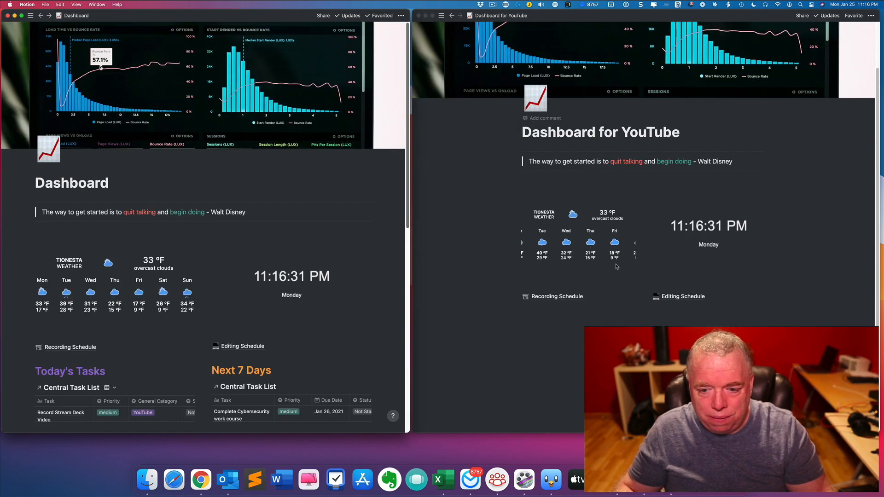
left_click(620, 320)
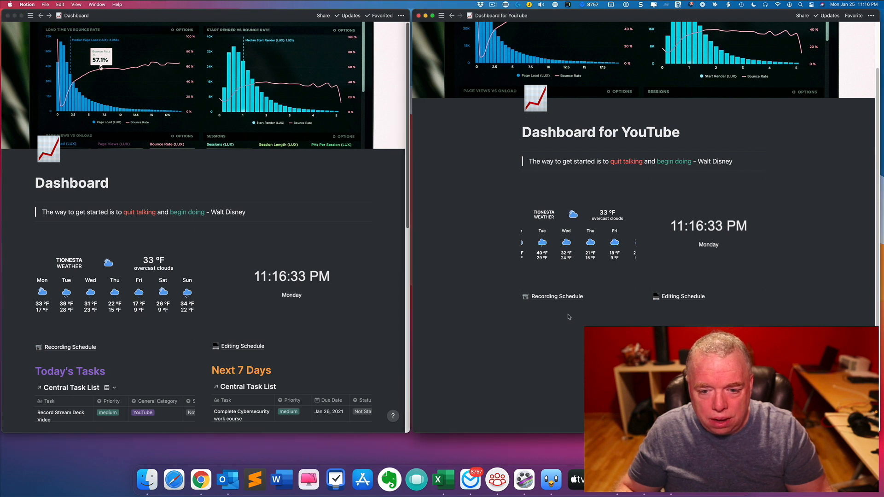
left_click(571, 317)
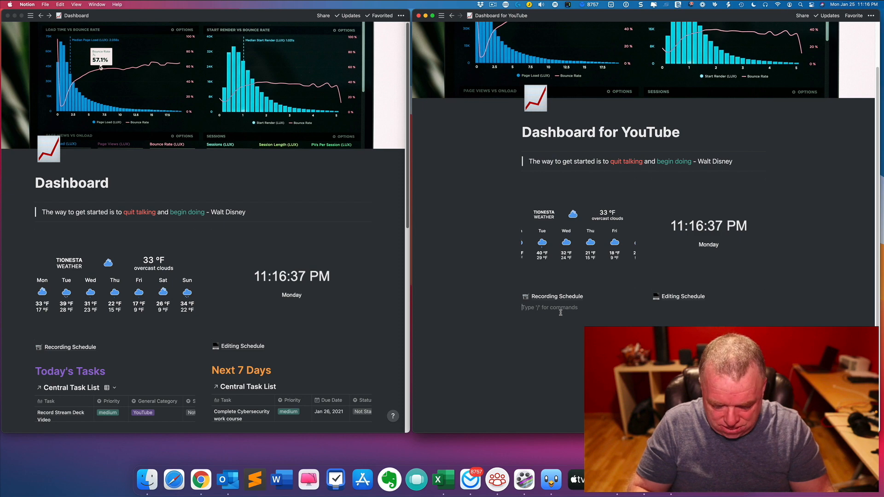
key("Return")
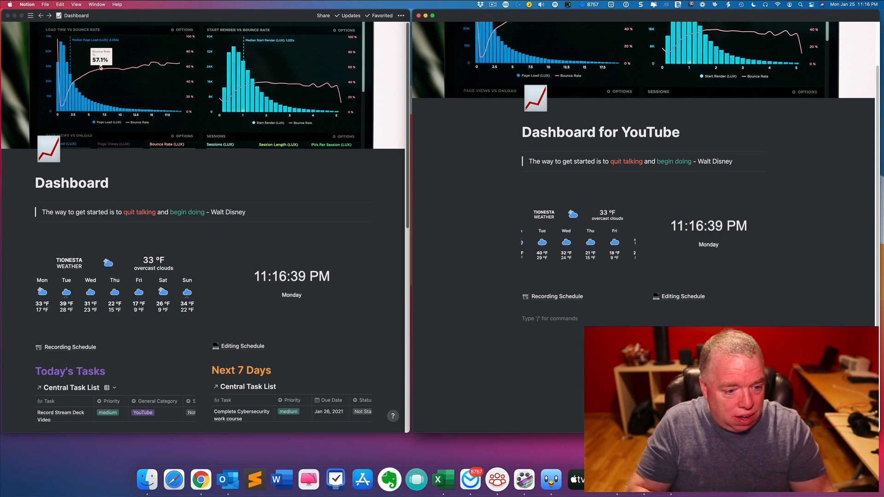
Review the task lists on the original Dashboard and add a Heading 1 reading "Today's Tasks" below Recording Schedule on Dashboard for YouTube
scroll(275, 260, "down", 10)
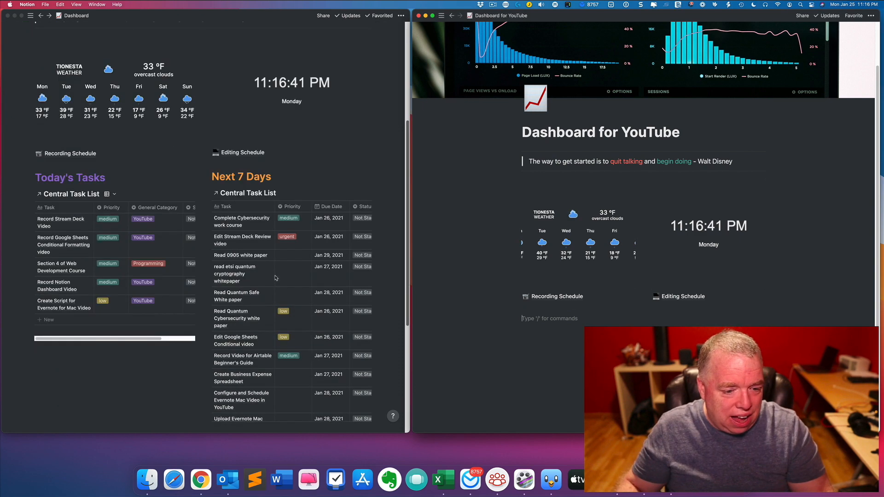
scroll(275, 260, "up", 3)
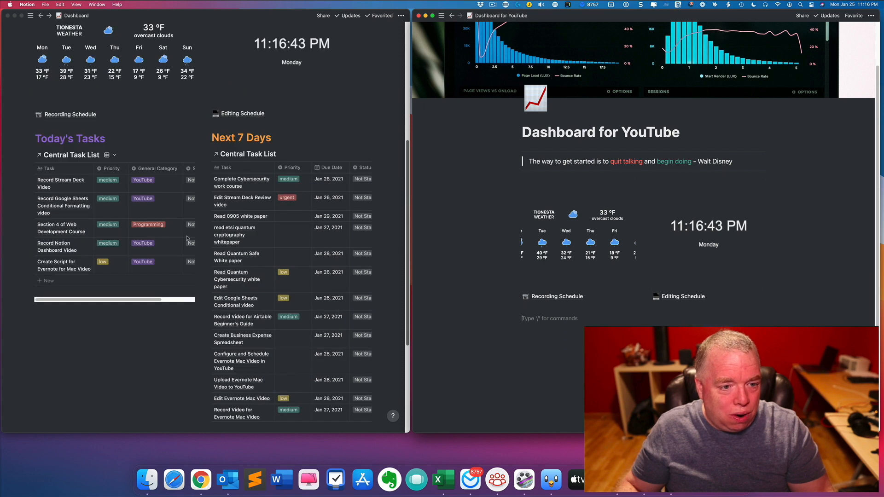
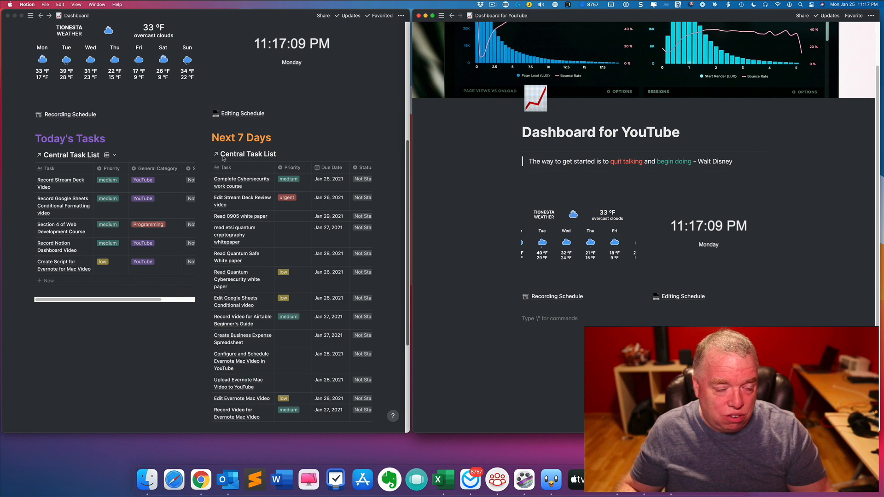
scroll(222, 158, "up", 5)
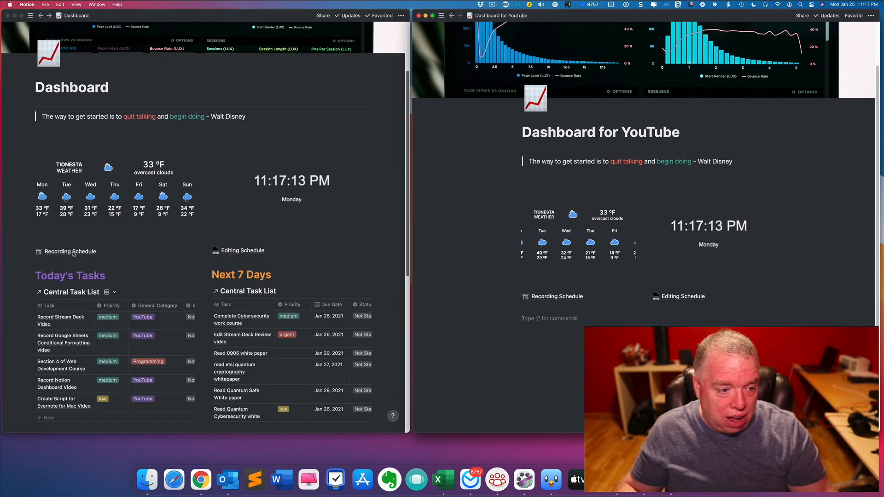
scroll(231, 281, "down", 3)
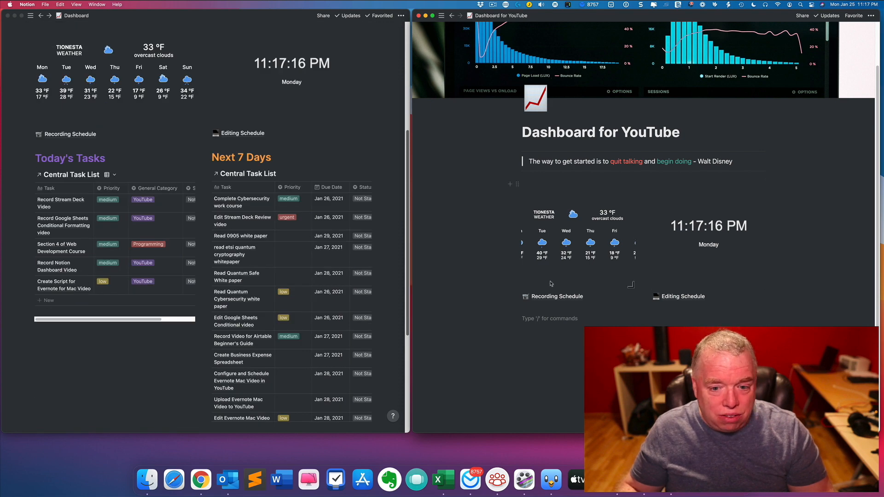
type("/heading")
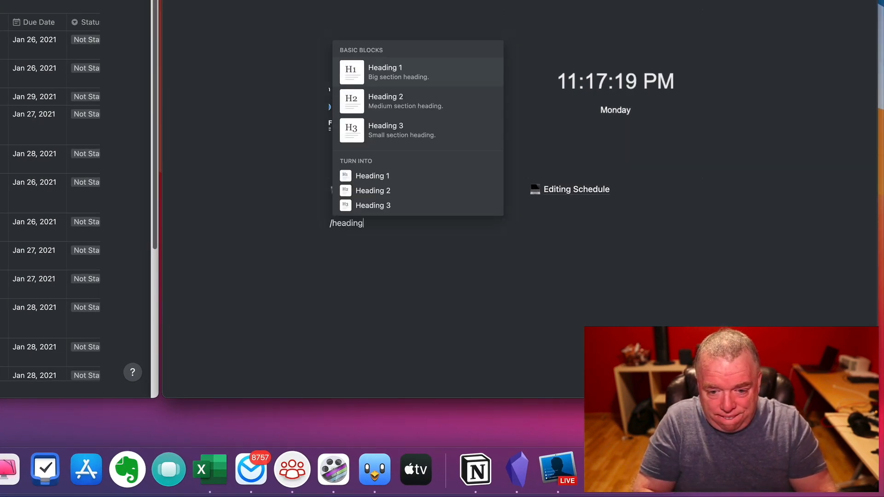
key("Return")
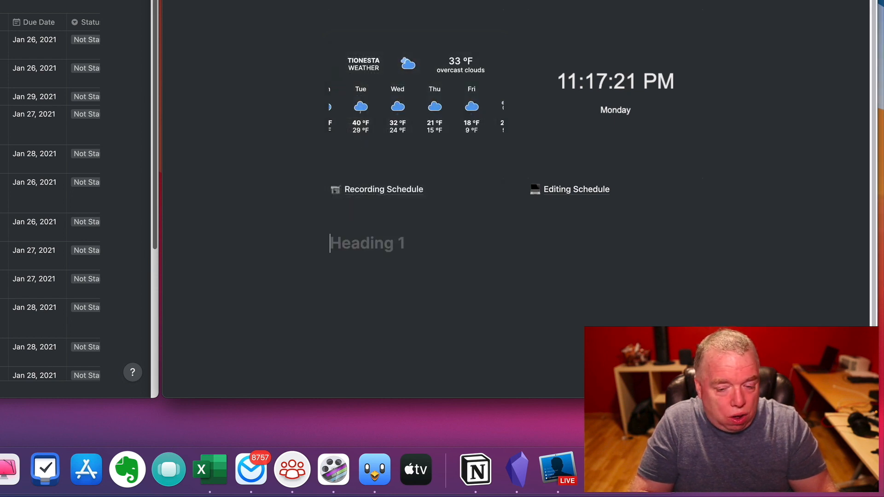
type("TRod")
key("BackSpace")
key("BackSpace")
key("BackSpace")
type("oday")
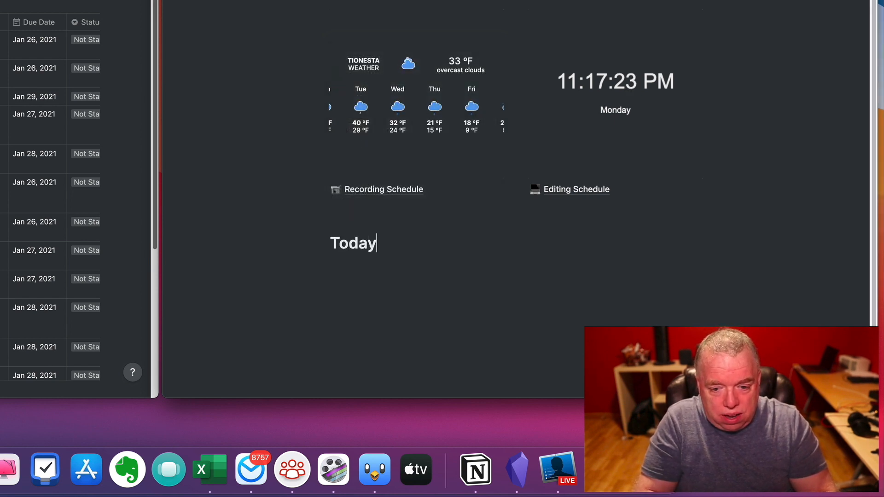
type("'s Taksks")
Color the "Today's Tasks" heading text purple
key("super+a")
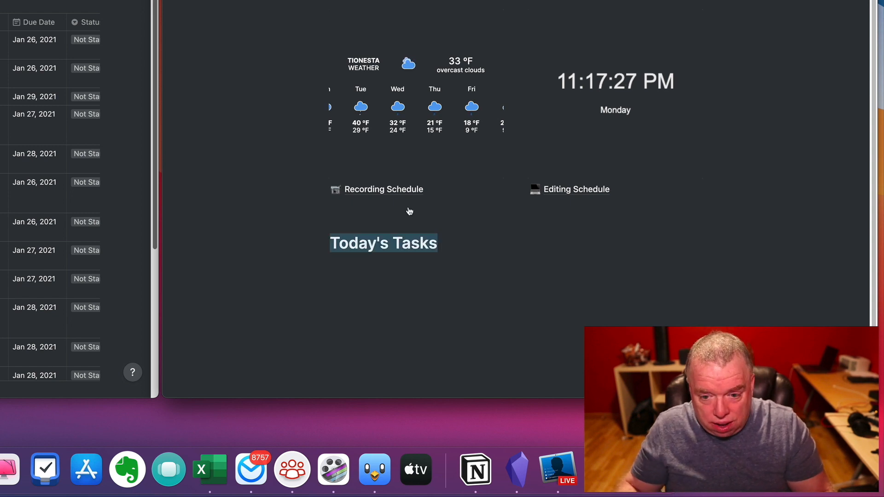
left_click(547, 222)
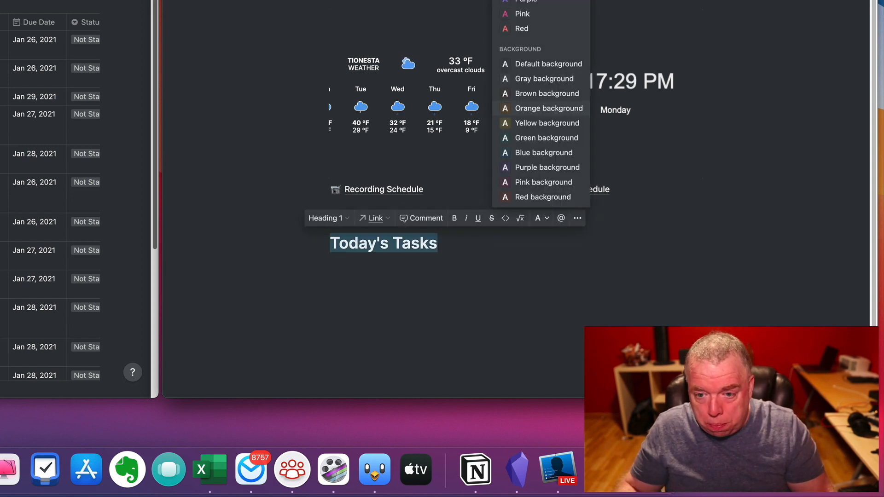
left_click(533, 2)
Insert a linked database of the Central Task List below the Today's Tasks heading
left_click(367, 275)
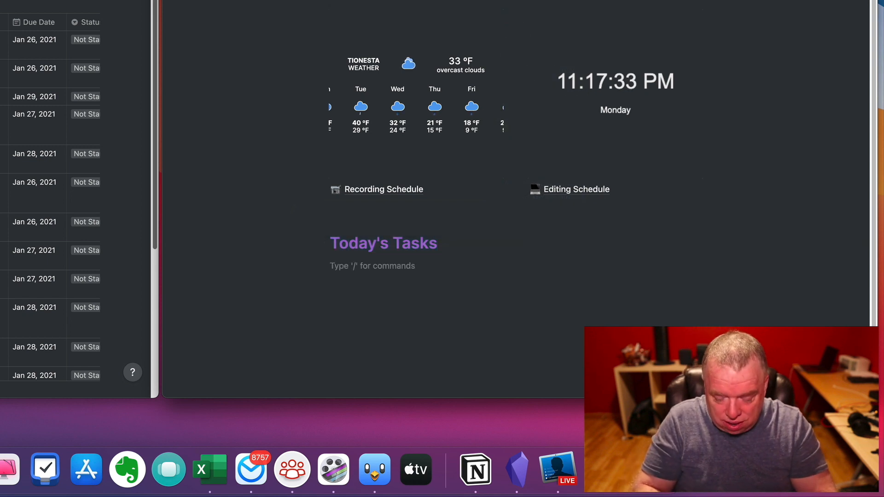
type("/linked")
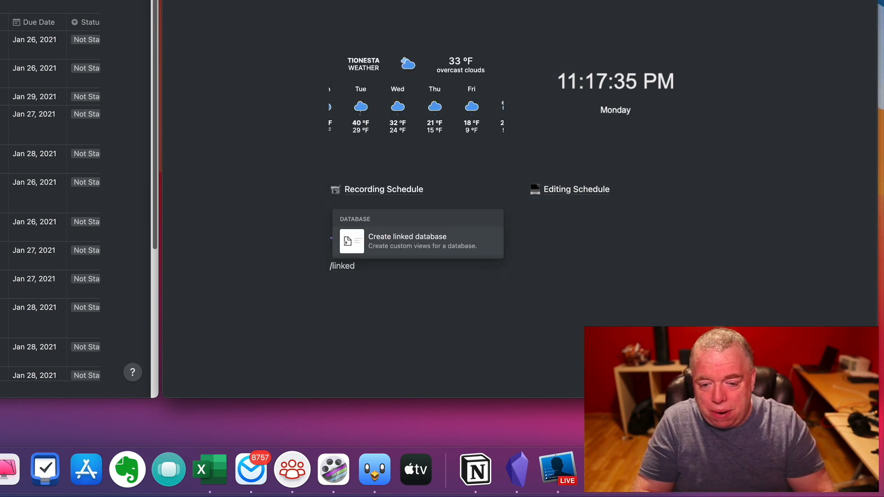
key("Return")
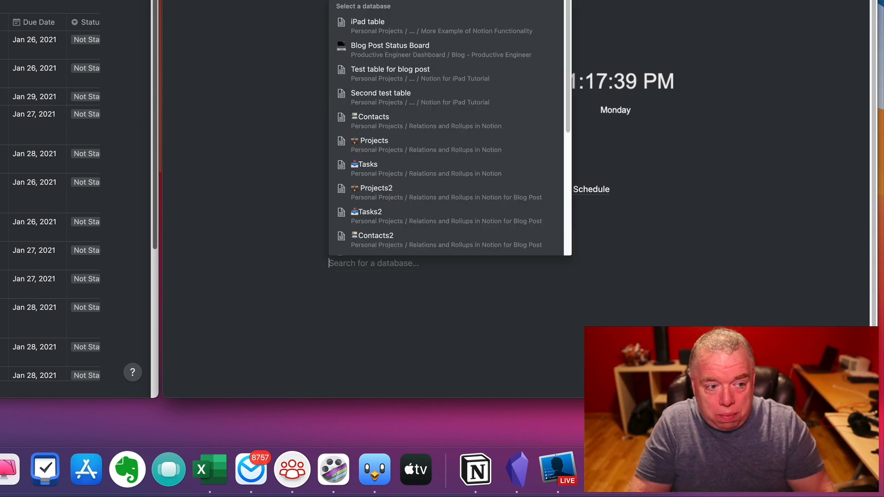
type("central")
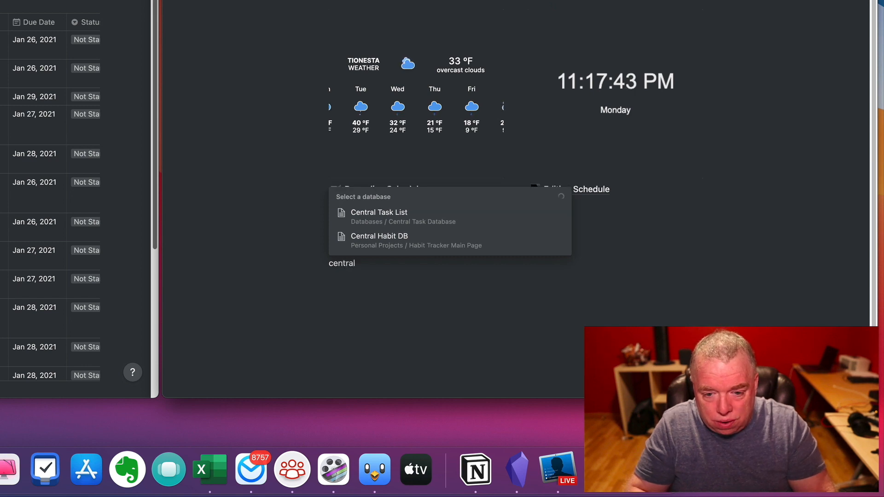
left_click(423, 223)
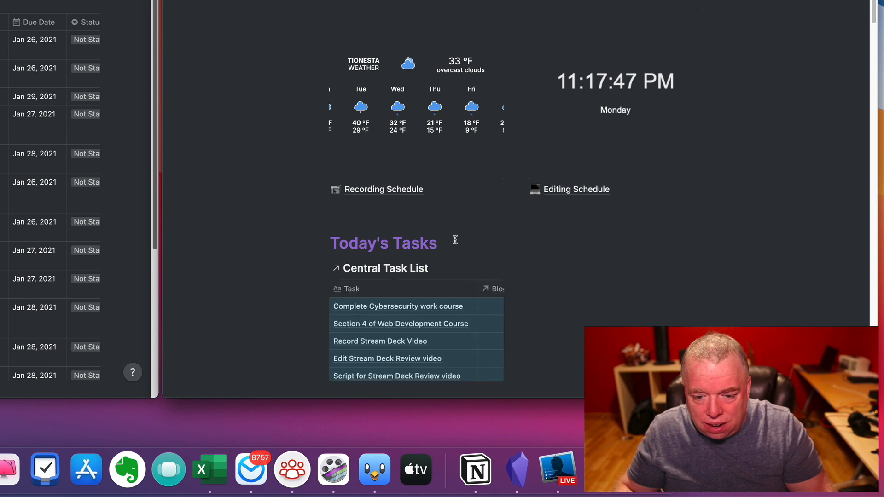
Widen the column holding the weather widget and Today's Tasks to about four fifths of the page's content width
scroll(460, 230, "down", 10)
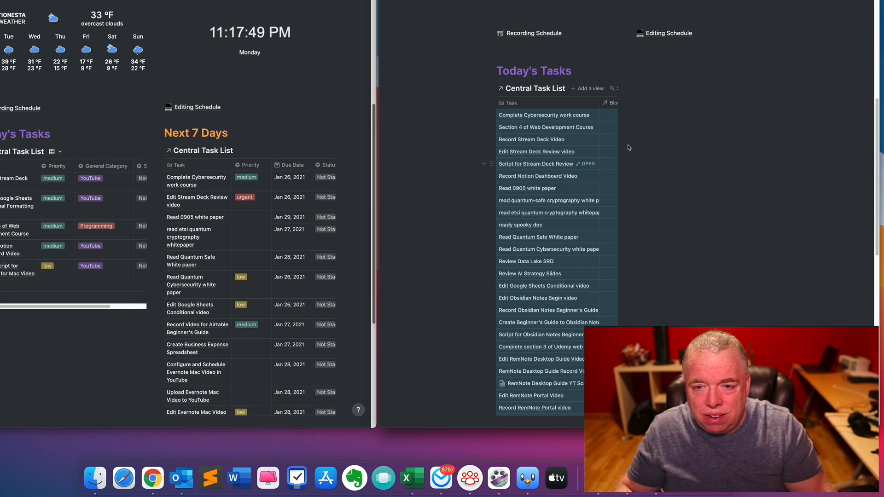
left_click_drag(644, 129, 714, 136)
scroll(714, 136, "up", 3)
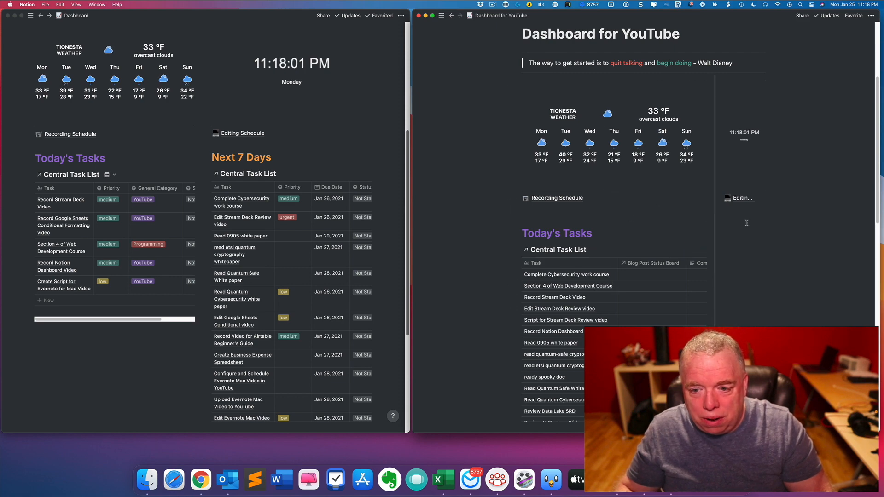
Add a filter group to the Central Task List table under Today's Tasks on Dashboard for YouTube
scroll(649, 270, "down", 3)
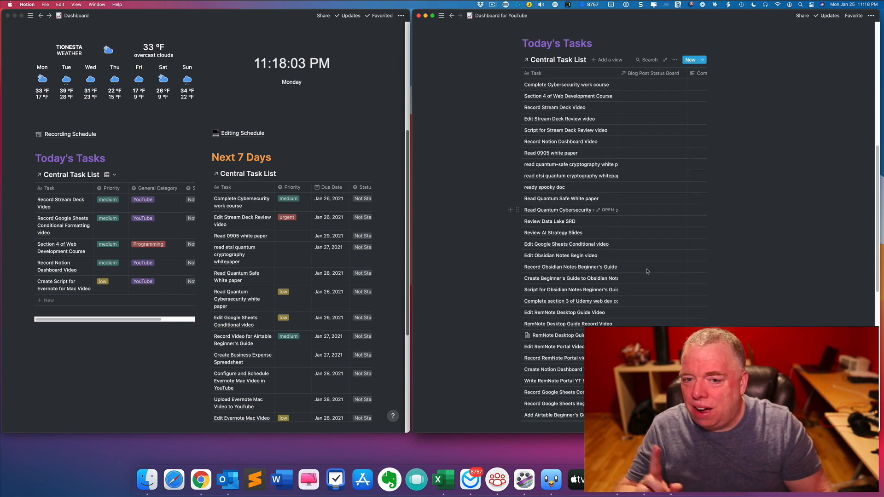
scroll(647, 271, "up", 5)
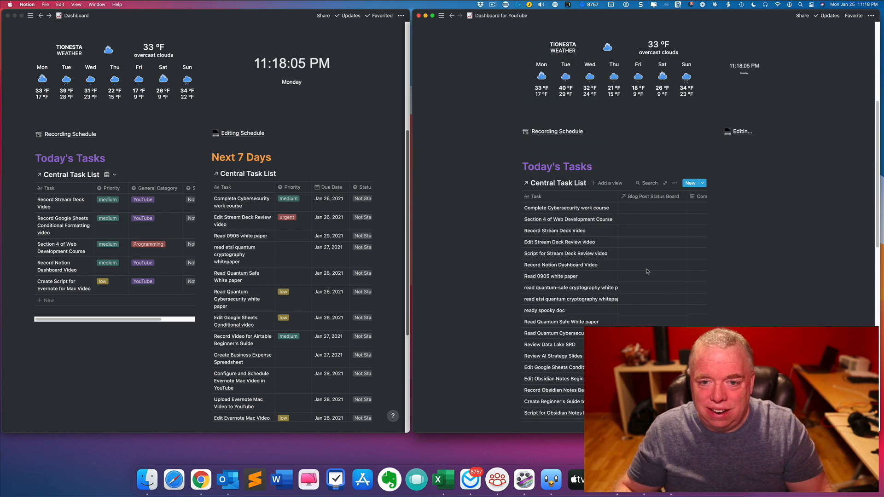
scroll(632, 254, "down", 3)
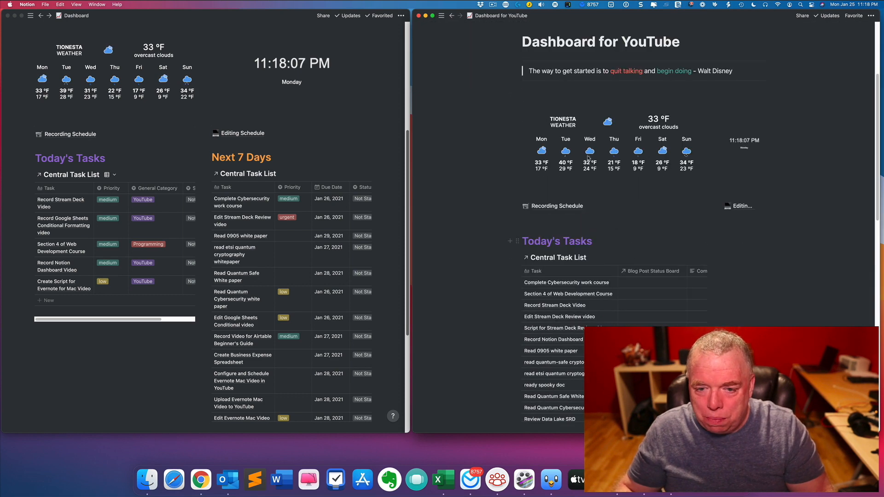
scroll(644, 282, "down", 3)
scroll(643, 281, "down", 3)
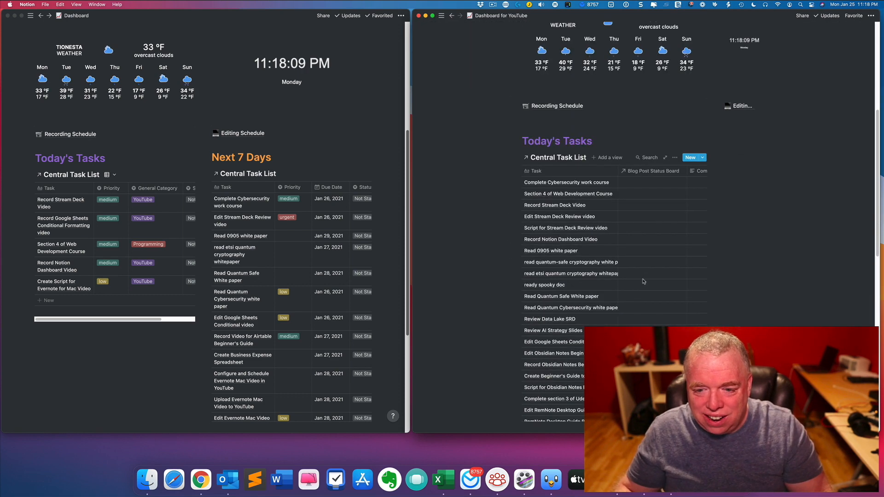
scroll(611, 195, "down", 3)
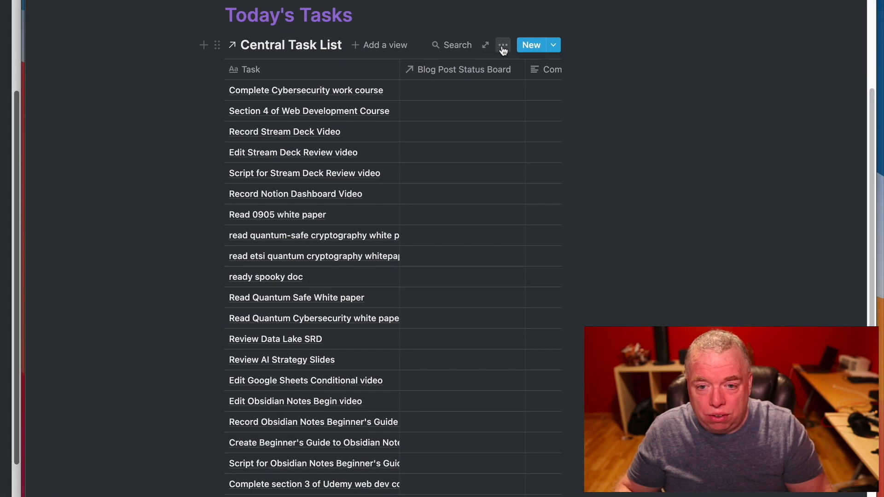
left_click(503, 46)
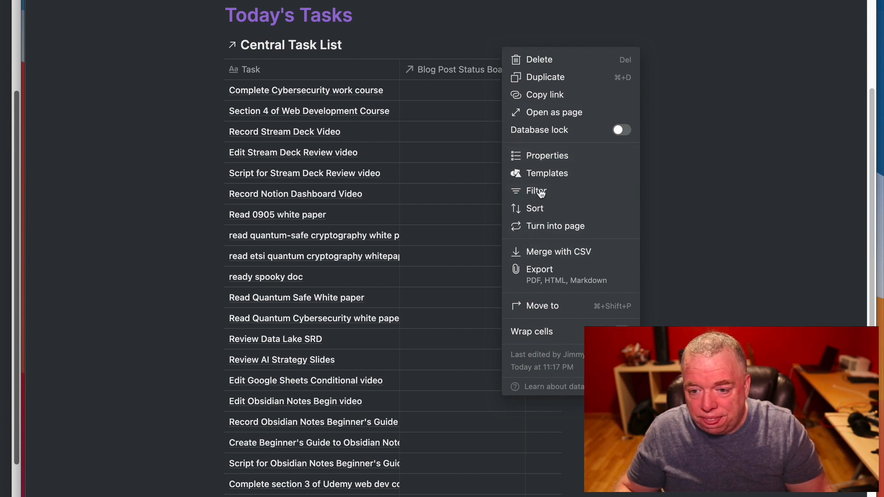
left_click(537, 191)
left_click(319, 164)
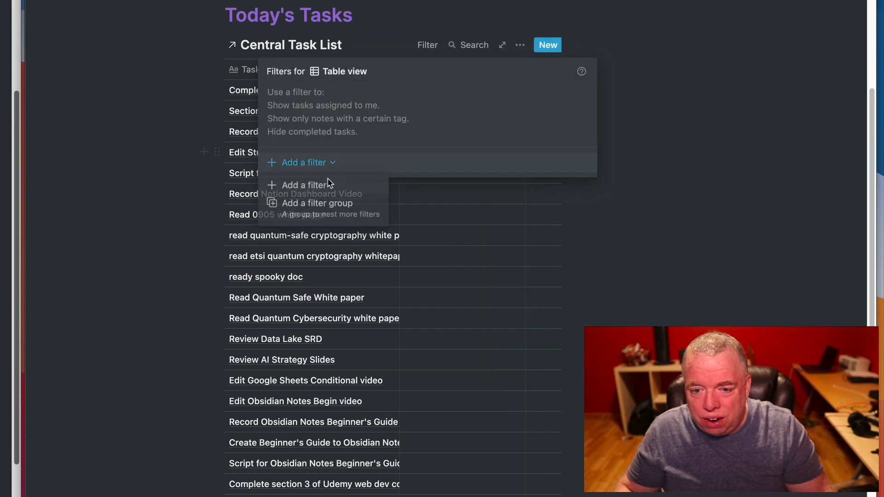
left_click(332, 202)
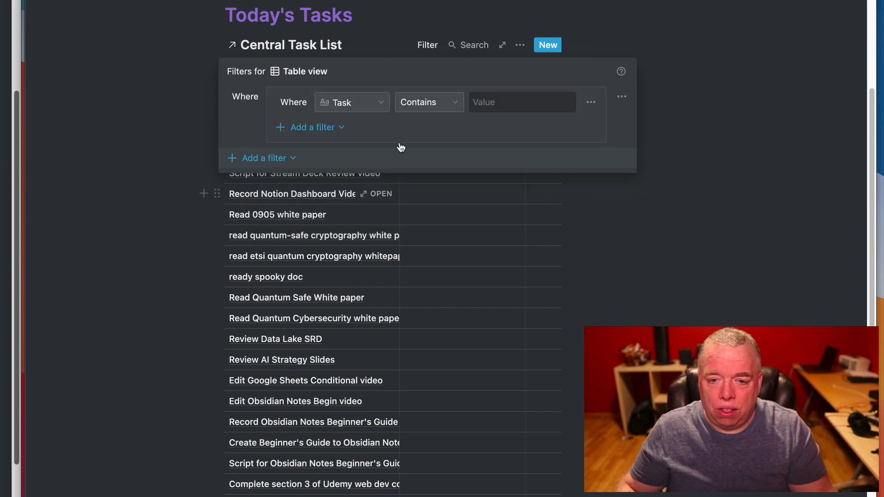
Set the filter condition to Due Date is Today for the Central Task List under Today's Tasks
left_click(385, 109)
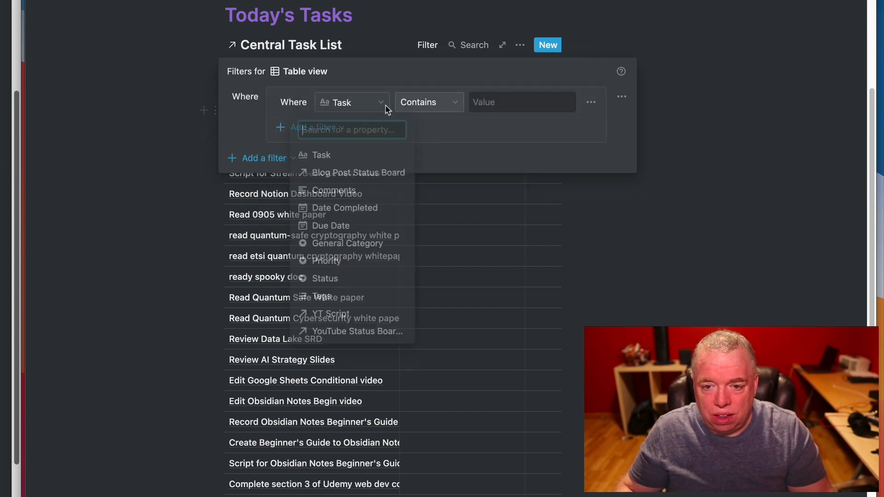
left_click(366, 227)
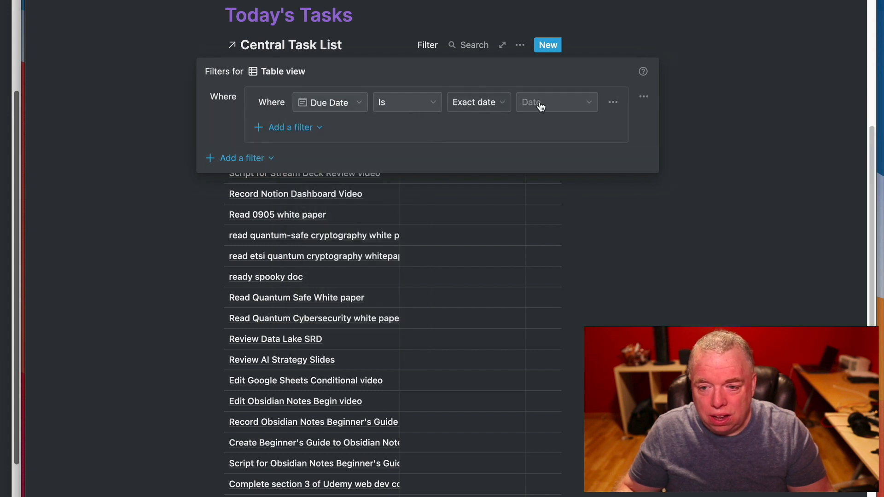
left_click(502, 108)
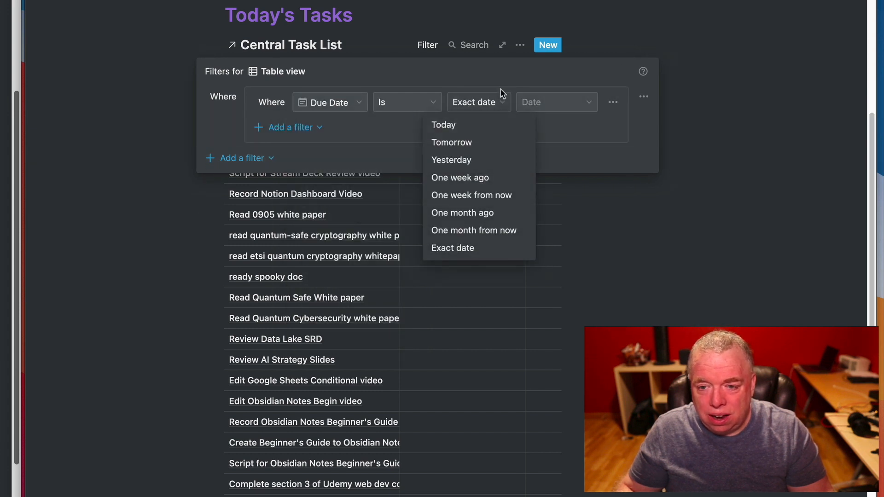
left_click(502, 93)
left_click(562, 104)
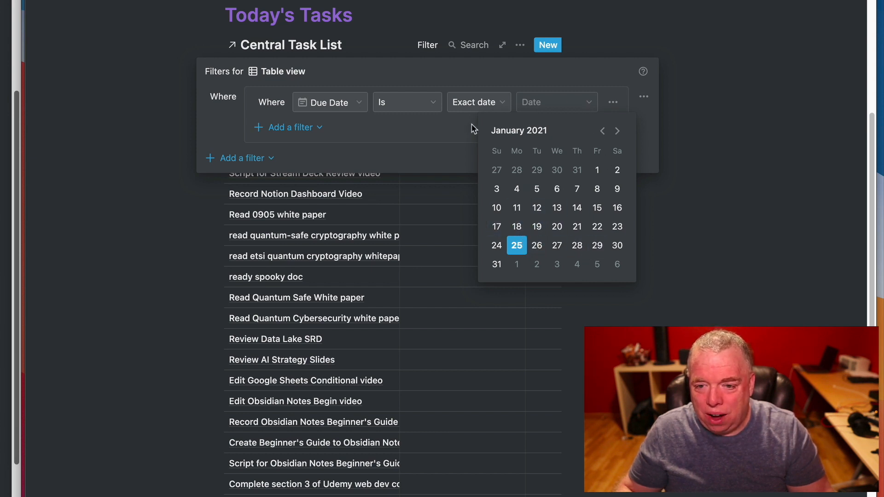
left_click(461, 136)
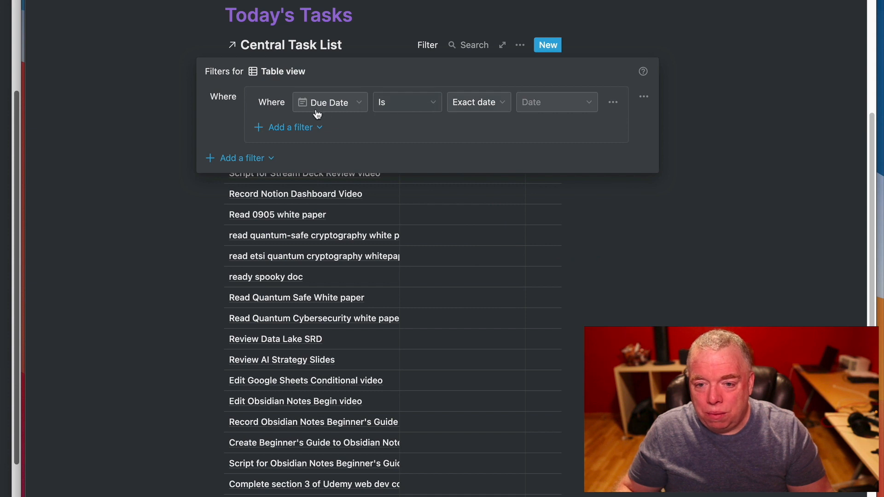
left_click(490, 104)
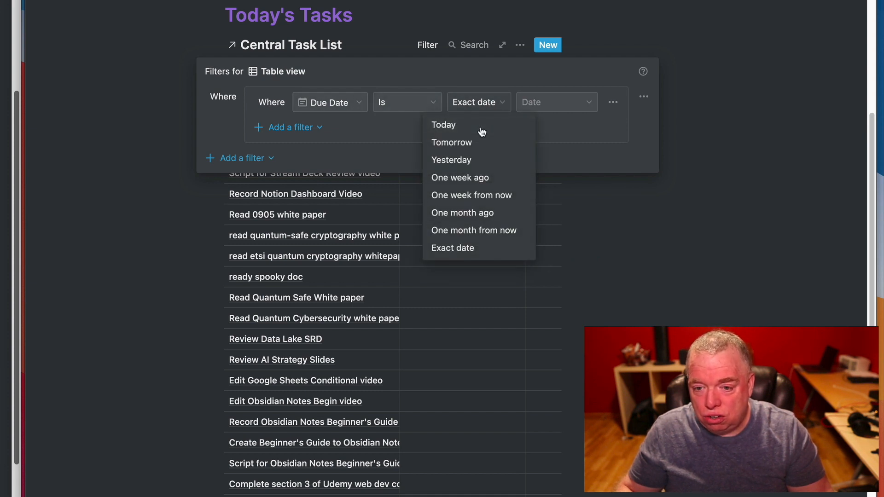
left_click(481, 133)
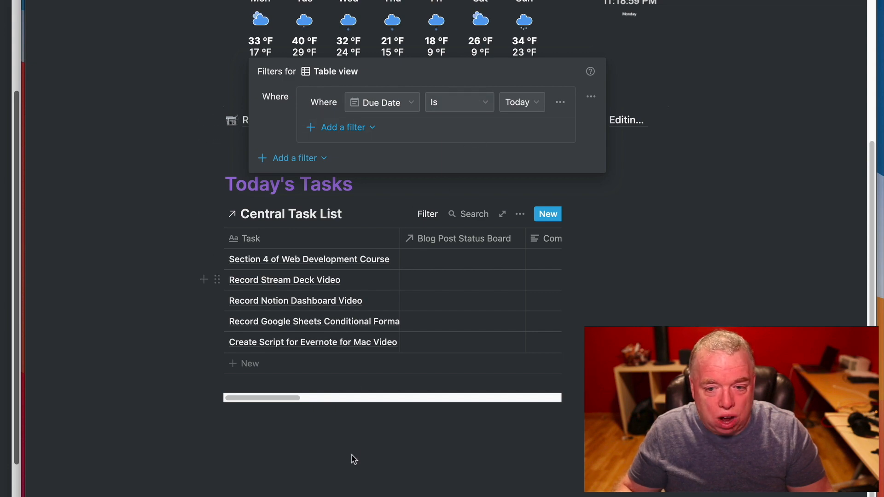
left_click(351, 458)
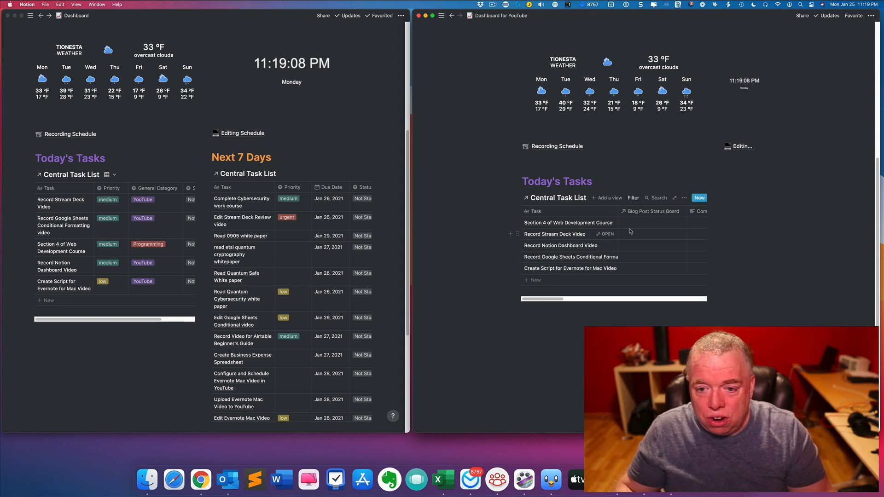
Add a second condition to the table's existing filter group, combined with the first by And
left_click(632, 200)
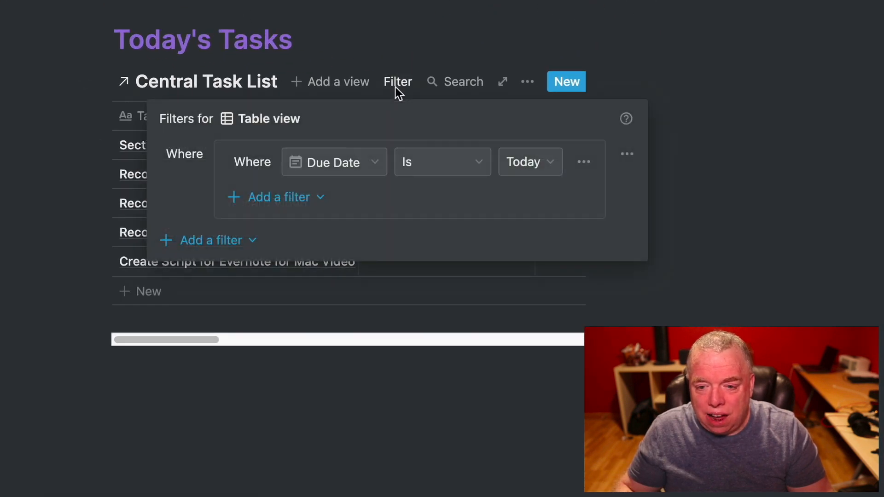
left_click(295, 203)
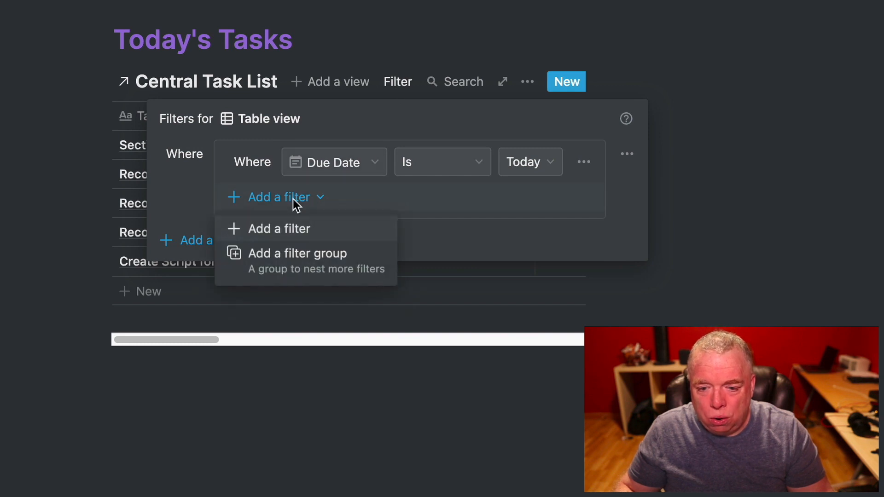
left_click(286, 239)
left_click(266, 206)
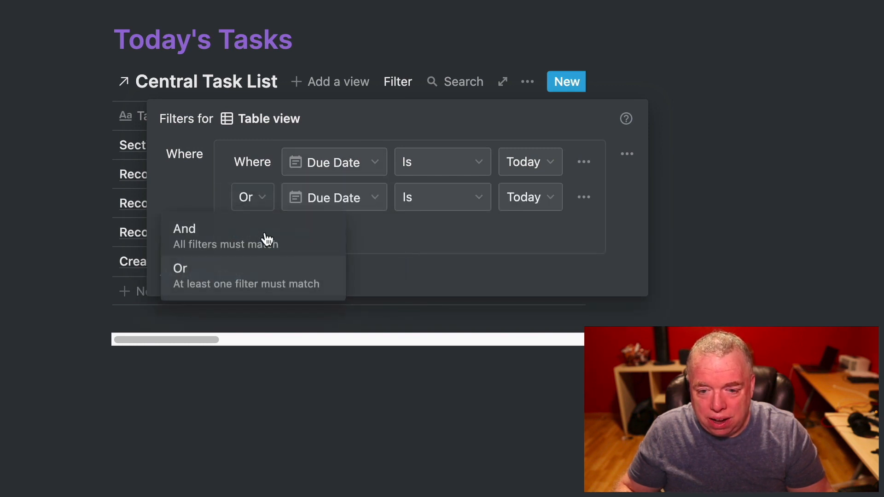
left_click(263, 240)
Set the second filter condition to Status is not Completed and close the filter settings
left_click(349, 197)
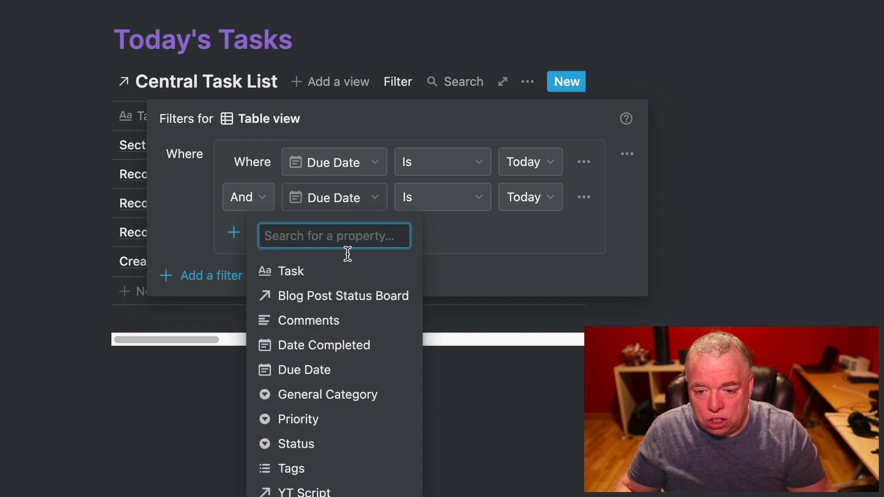
left_click(320, 446)
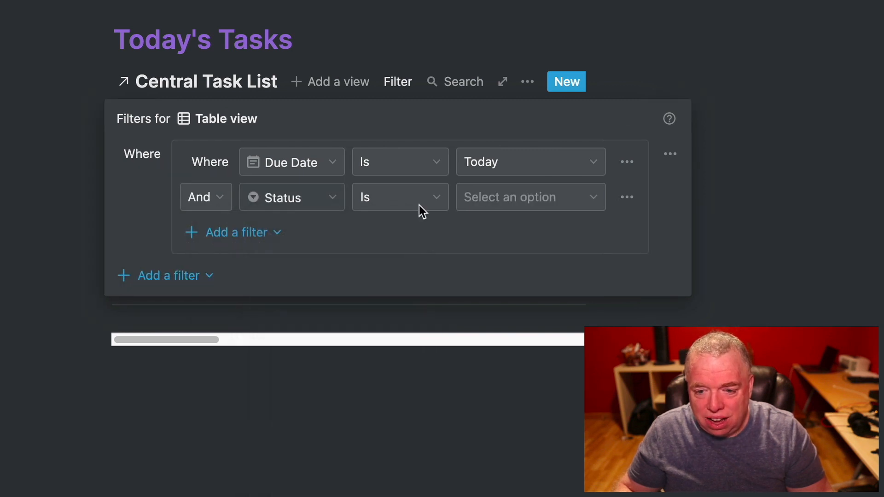
left_click(422, 209)
left_click(395, 258)
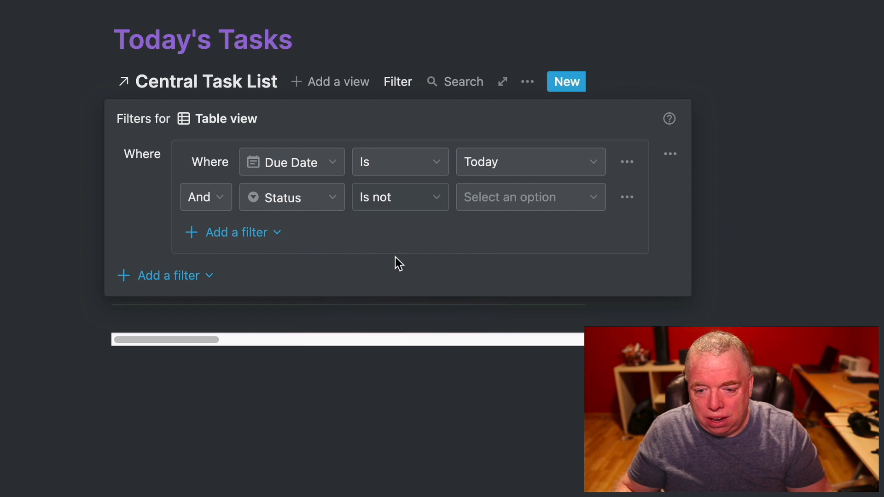
left_click(476, 206)
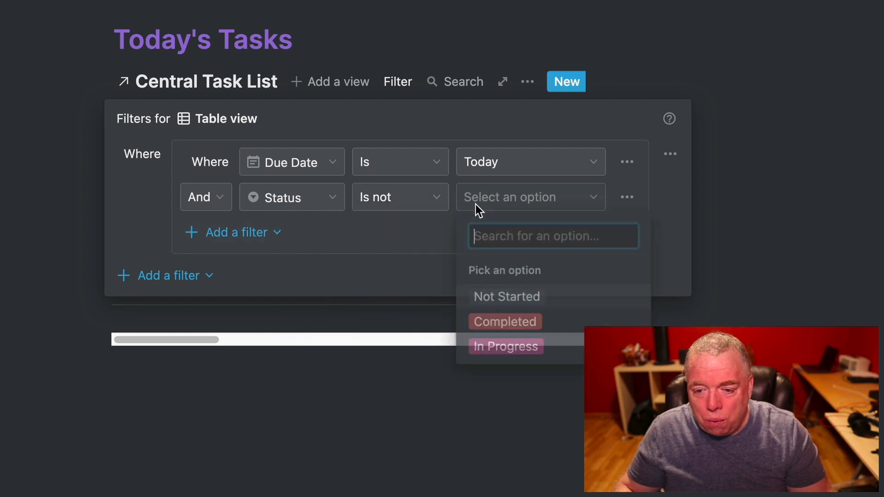
left_click(481, 320)
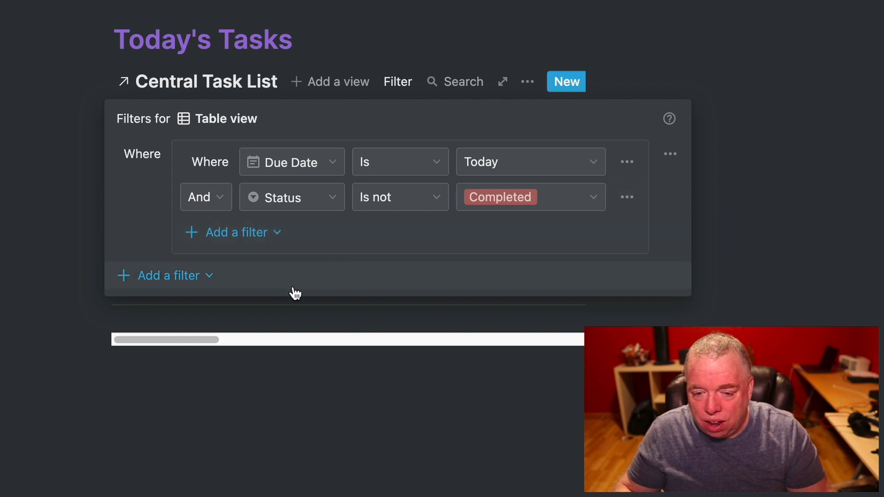
left_click(431, 436)
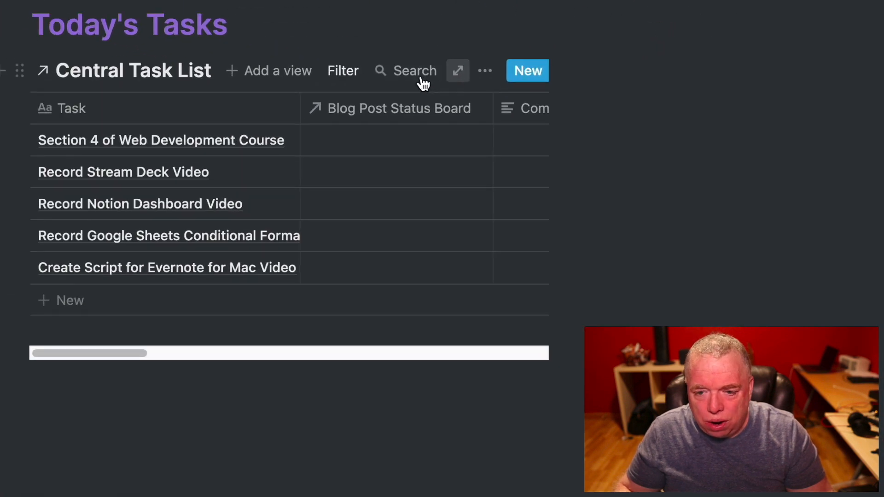
Hide the Blog Post Status Board, Comments, Date Completed, Tags, YT Script and YouTube Status Board (Property) properties in the Today's Tasks table
left_click(485, 72)
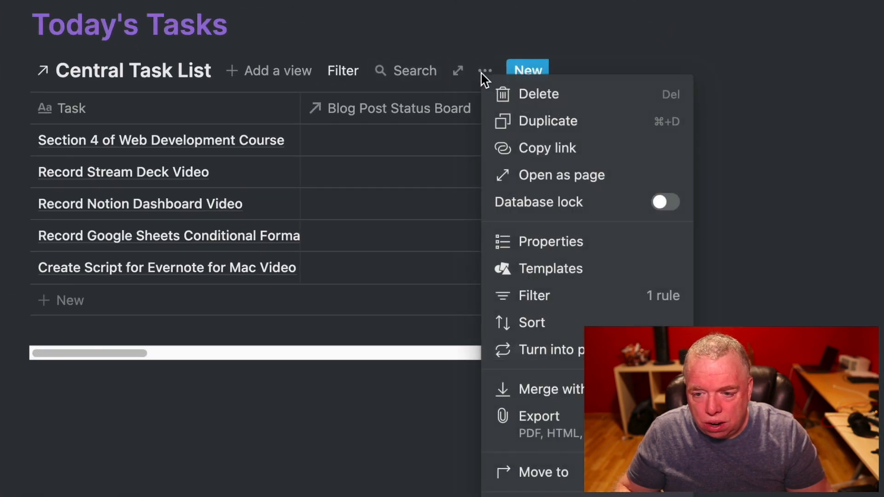
left_click(568, 236)
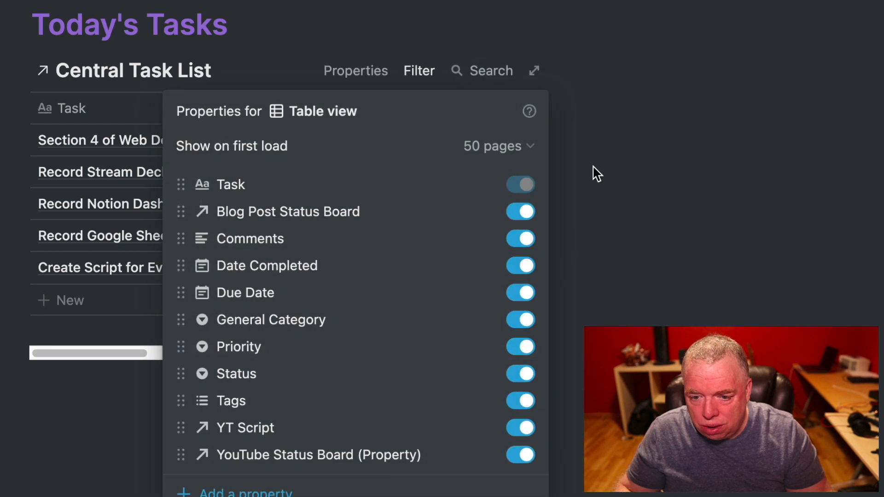
left_click(524, 220)
left_click(523, 240)
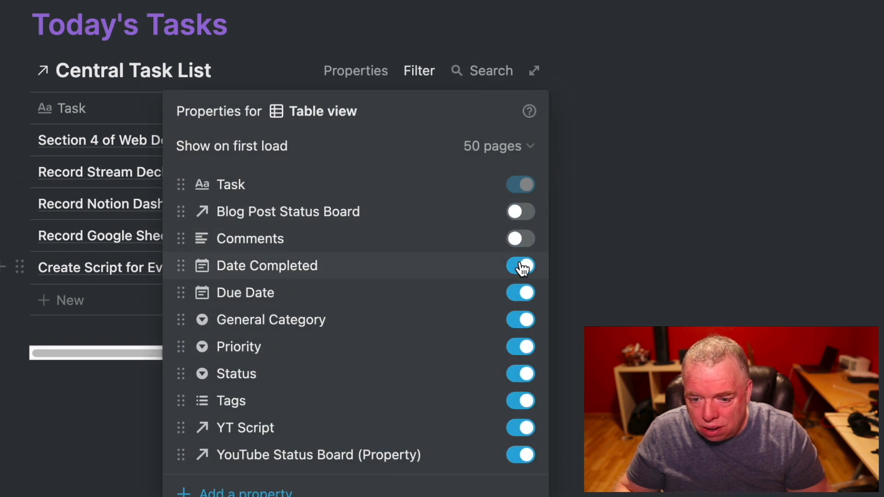
left_click(523, 267)
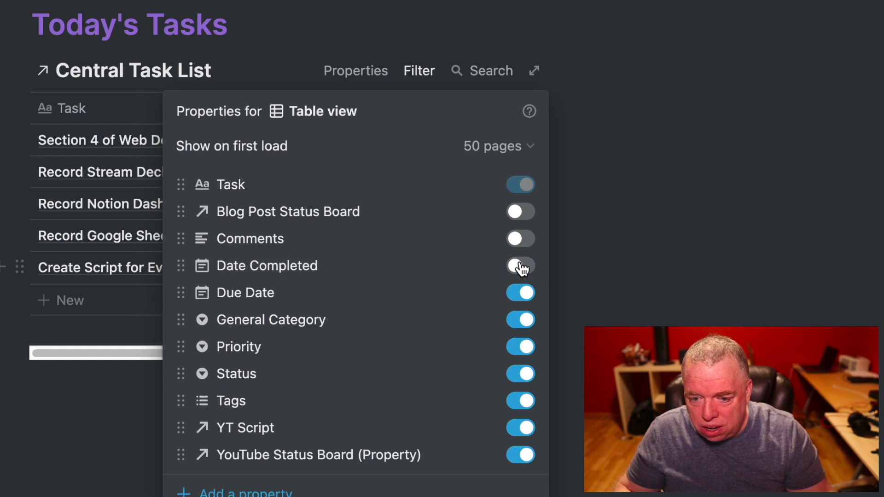
left_click(524, 403)
left_click(523, 429)
left_click(516, 456)
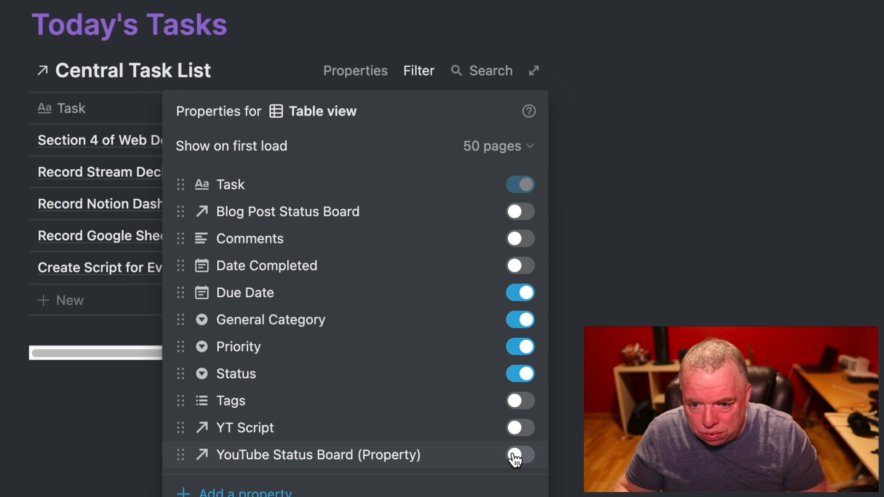
key("Escape")
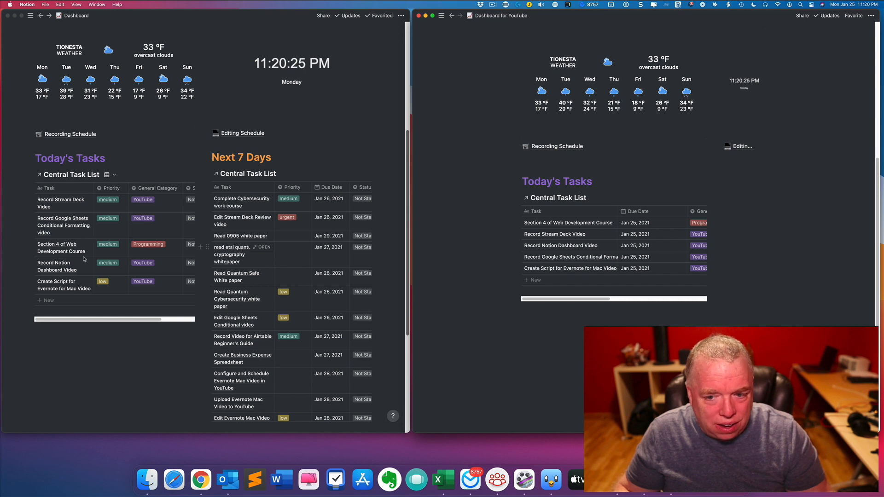
Move the Record Stream Deck Video row above Section 4 of Web Development Course in the new Today's Tasks table
scroll(598, 295, "right", 5)
left_click_drag(625, 300, 543, 300)
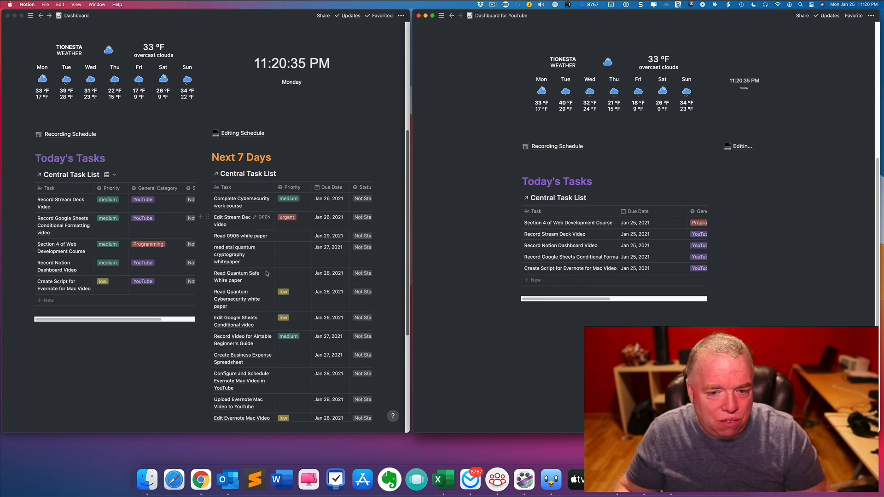
scroll(593, 299, "right", 5)
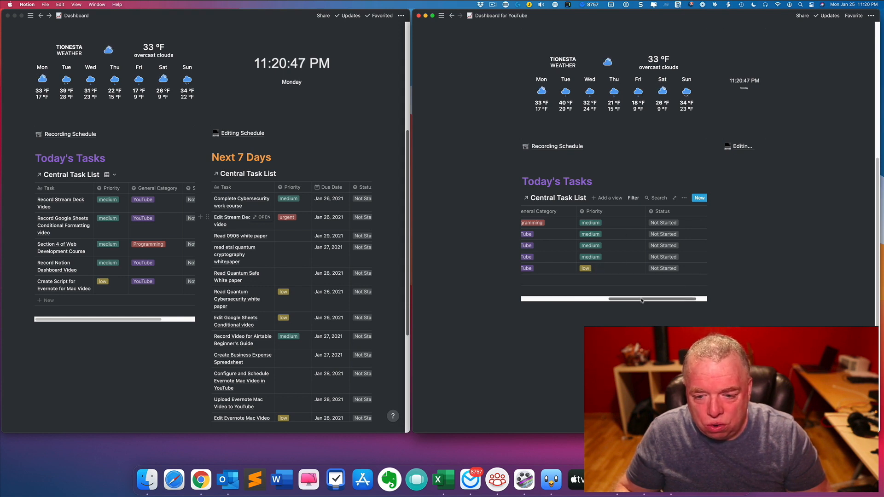
left_click_drag(641, 298, 547, 304)
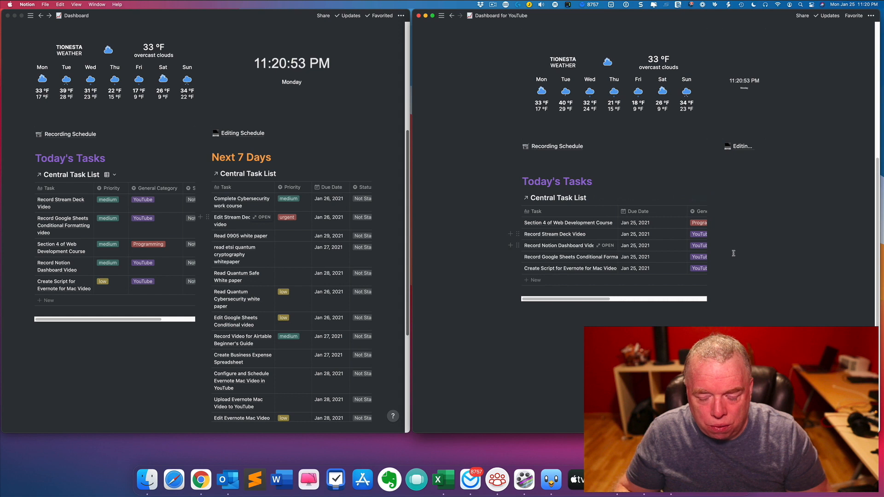
left_click(518, 238)
left_click_drag(518, 237, 522, 221)
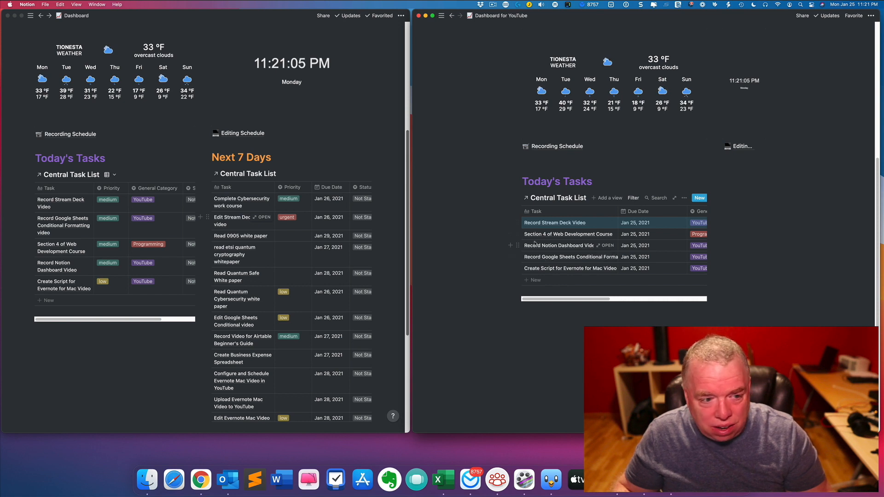
Move the Record Google Sheets Conditional Formatting row above Section 4 of Web Development Course in the new Today's Tasks table
left_click_drag(517, 256, 519, 227)
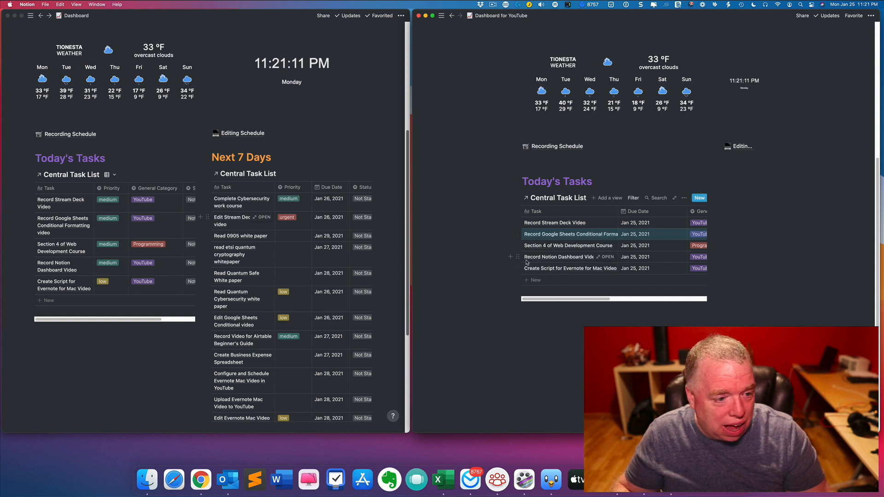
left_click(568, 320)
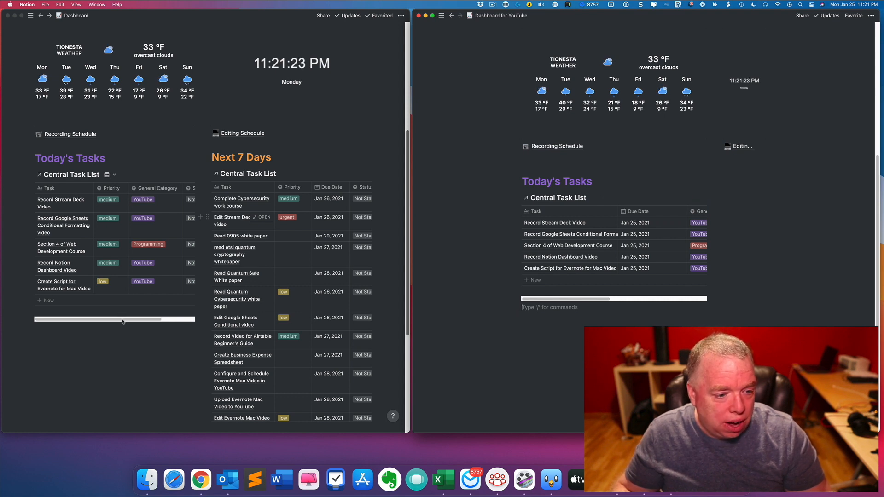
Check the column order in the original Dashboard's table and move the Priority column directly after Task in the new one
left_click(153, 321)
scroll(166, 319, "right", 3)
scroll(169, 321, "left", 4)
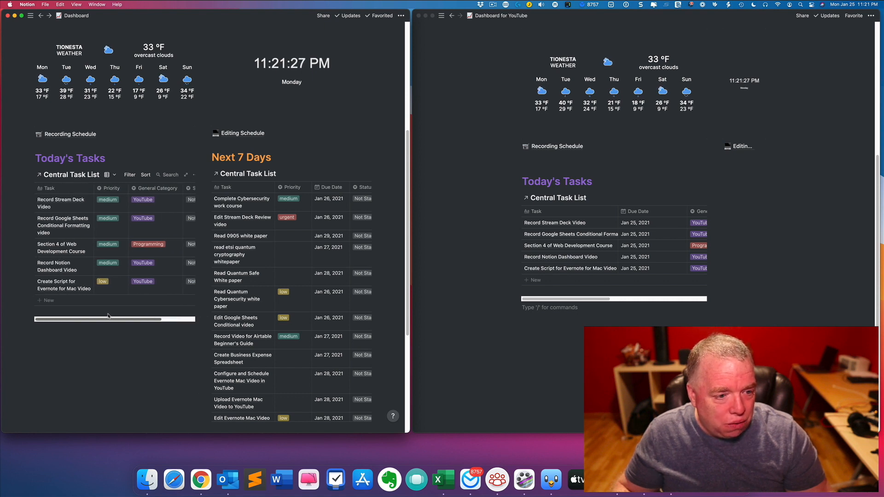
left_click(581, 301)
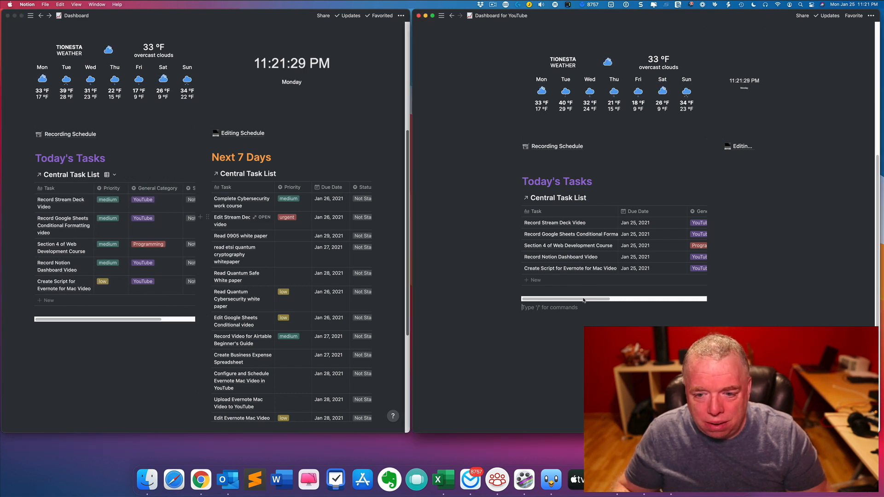
left_click_drag(611, 299, 670, 300)
mouse_move(637, 213)
left_mouse_down()
mouse_move(527, 215)
mouse_move(653, 211)
left_mouse_up()
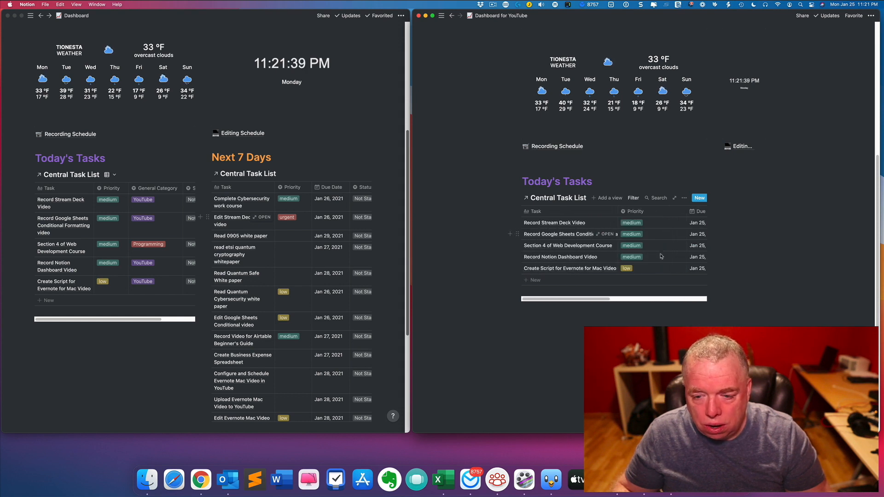
Move the General Category and Status columns ahead of Due Date in the new Today's Tasks table
scroll(617, 299, "right", 3)
scroll(630, 300, "right", 5)
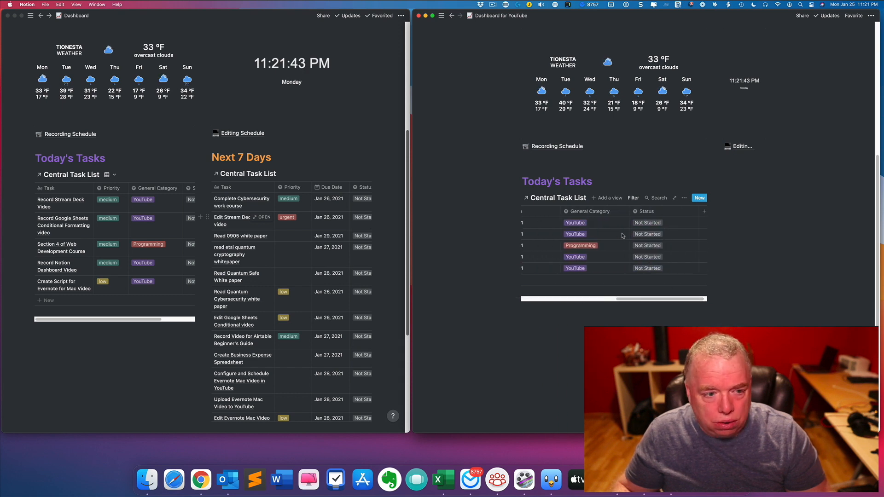
left_click_drag(568, 213, 530, 212)
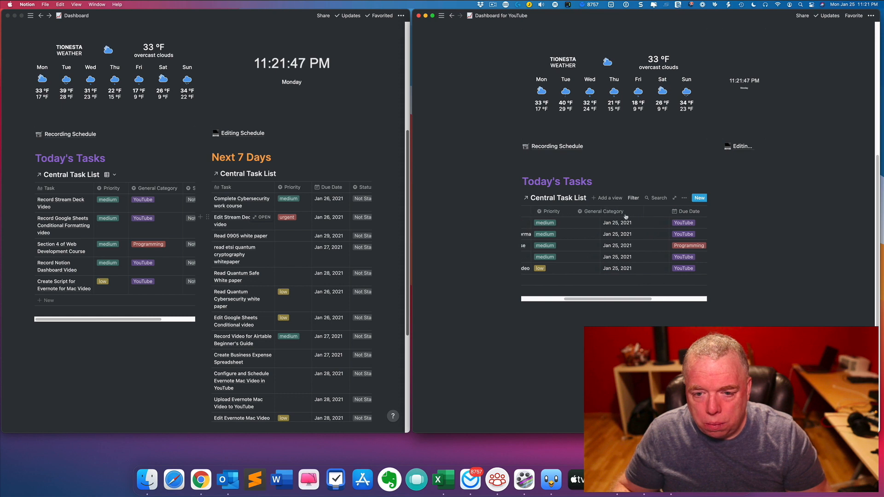
scroll(653, 302, "right", 3)
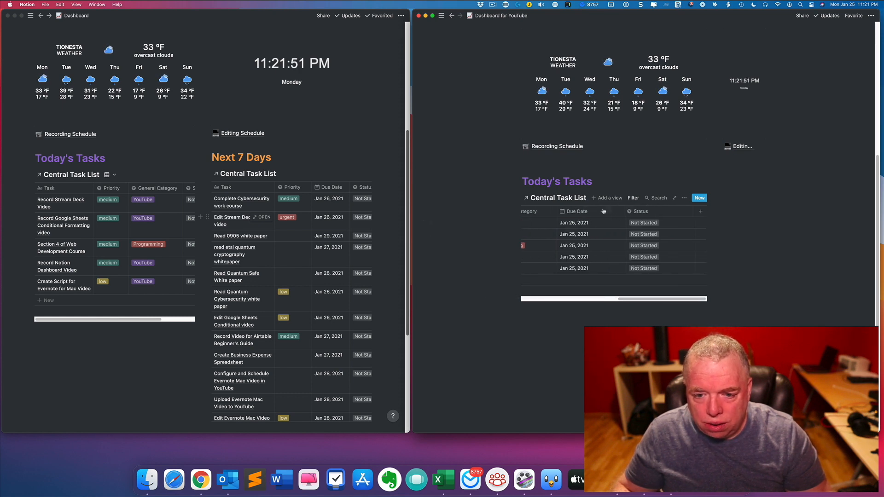
left_click_drag(579, 211, 580, 211)
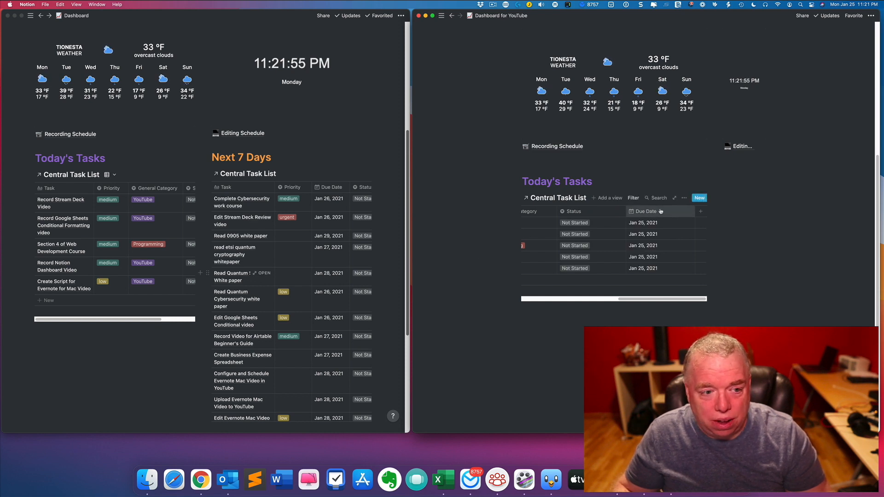
Hide the Due Date property in the new Today's Tasks table and close the properties list
left_click(684, 198)
left_click(703, 260)
left_click(696, 277)
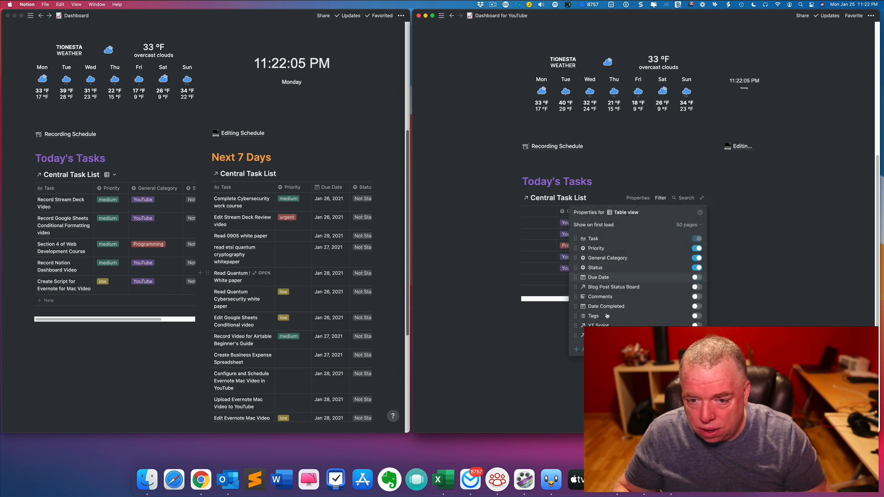
left_click(561, 330)
scroll(545, 302, "right", 2)
scroll(545, 301, "left", 2)
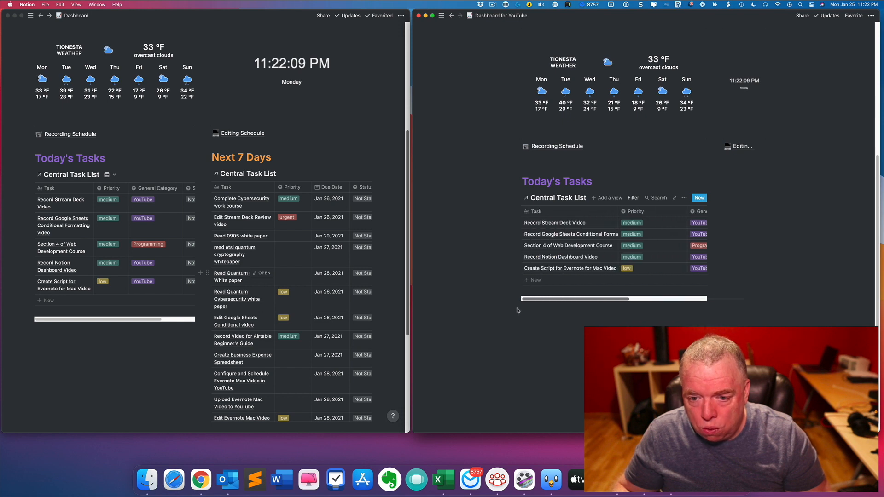
Compare both Today's Tasks tables across their full width and narrow the Task column in the new one
left_click(154, 320)
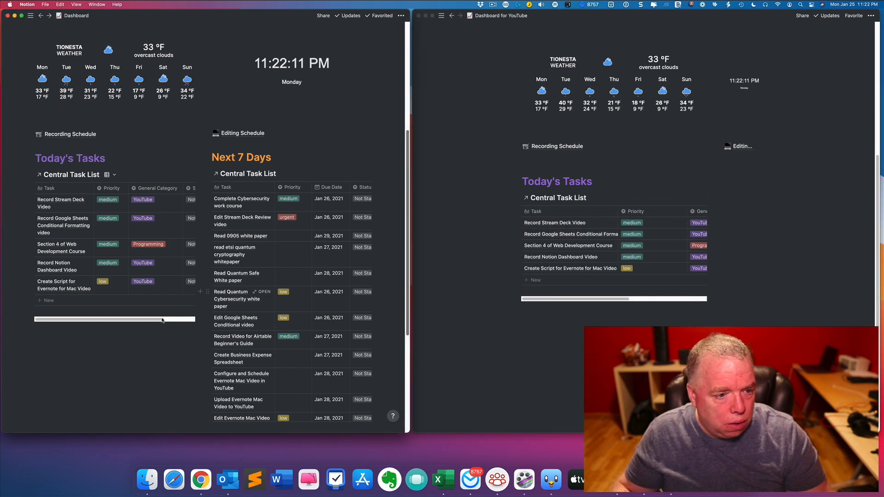
scroll(115, 324, "right", 3)
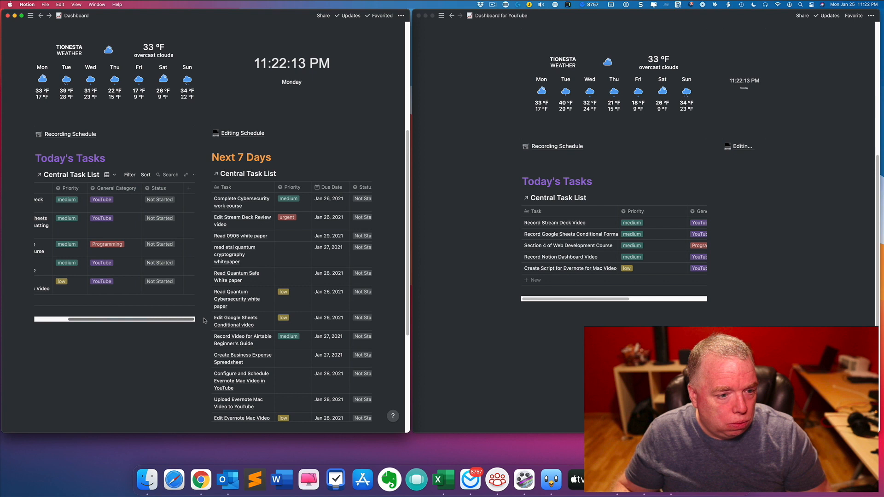
scroll(114, 324, "left", 3)
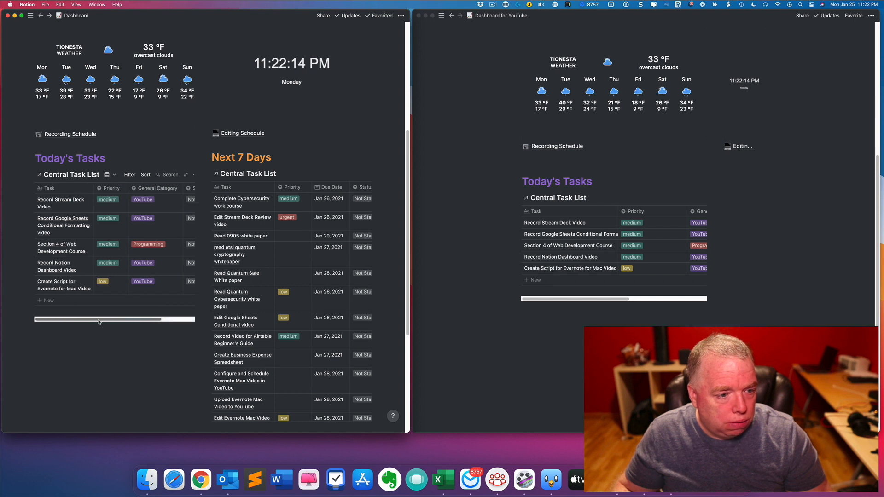
left_click(600, 301)
scroll(665, 300, "right", 5)
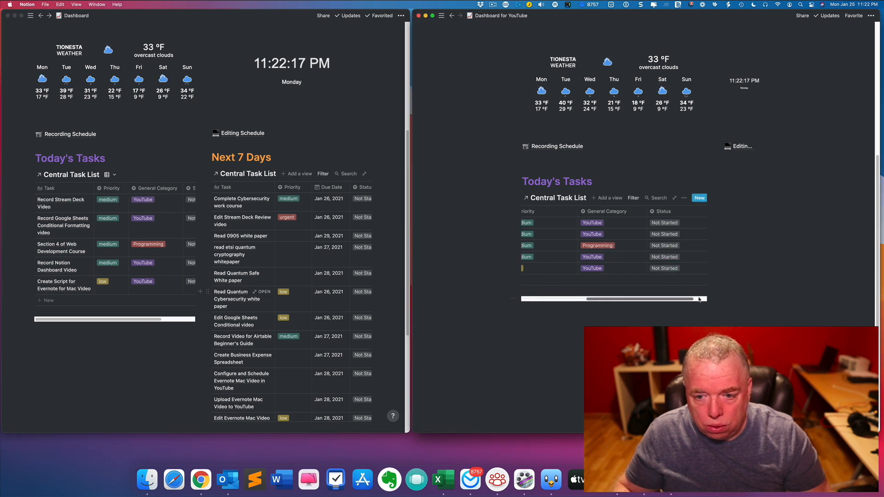
scroll(663, 300, "left", 5)
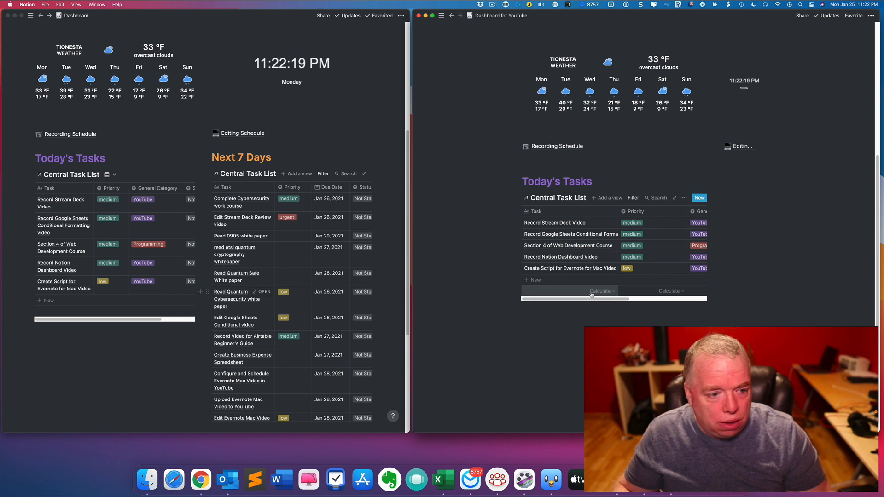
left_click_drag(618, 211, 579, 218)
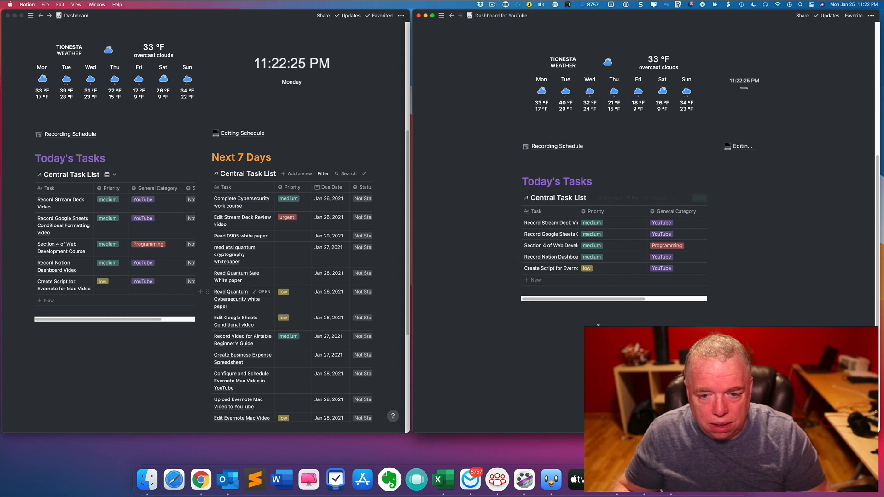
left_click_drag(578, 211, 600, 212)
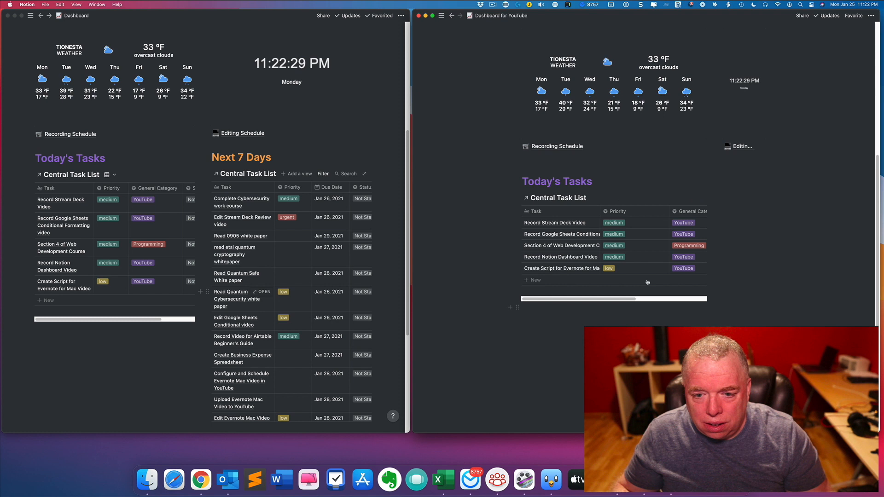
Wrap the cell text in the new Today's Tasks table and narrow its Task, Priority and General Category columns
left_click(685, 198)
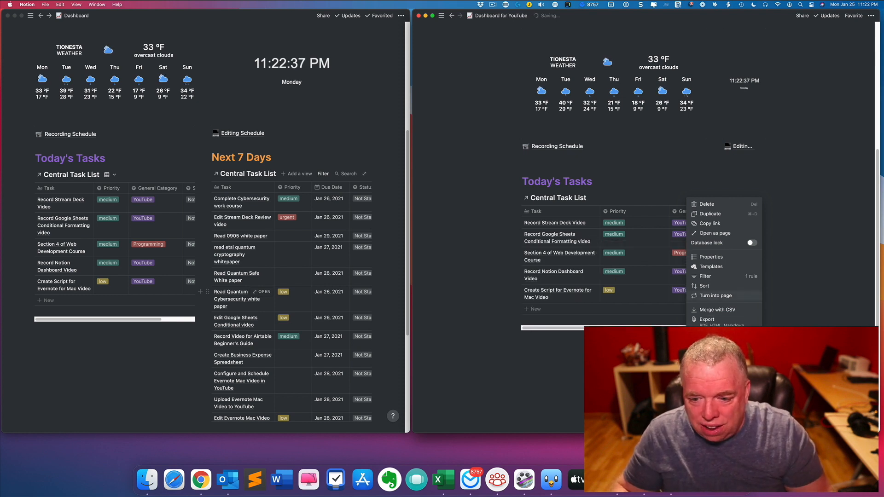
left_click(599, 210)
left_click_drag(599, 212, 584, 212)
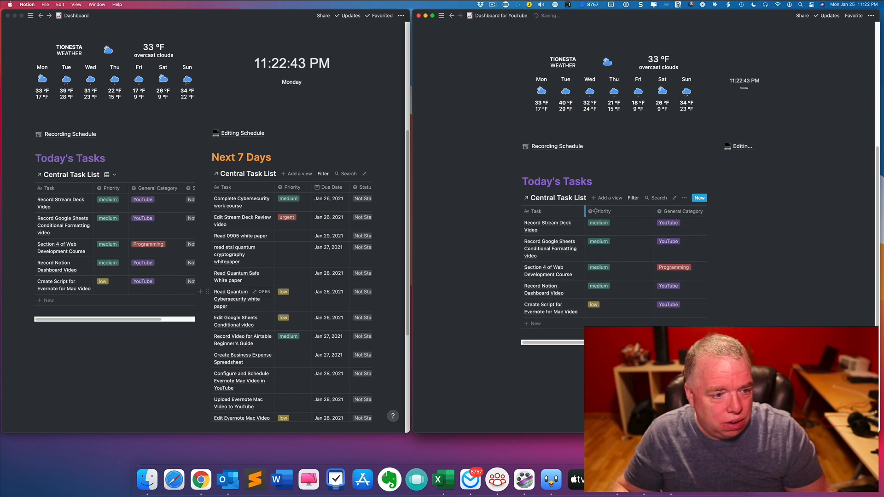
left_click_drag(652, 211, 616, 212)
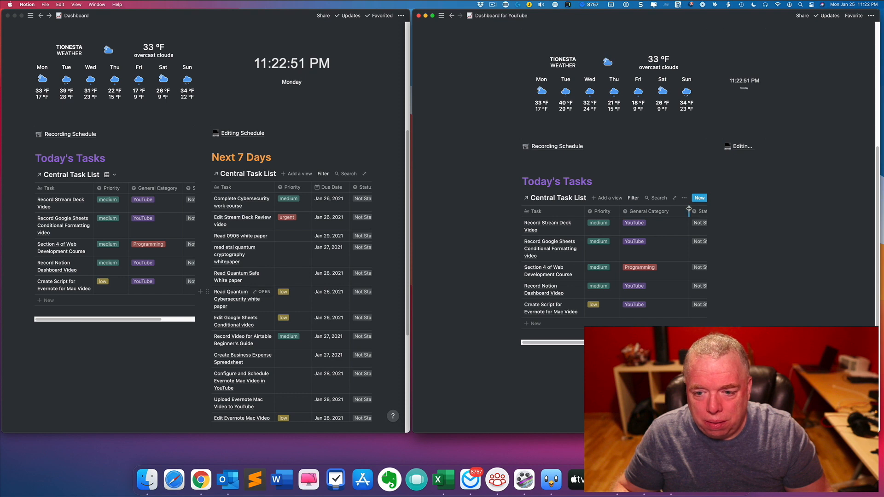
left_click_drag(678, 213, 675, 211)
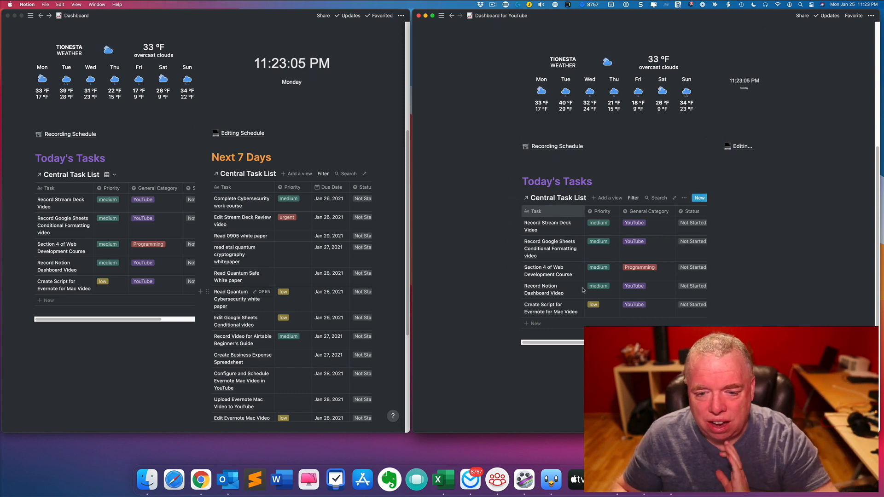
Insert a Heading 1 block below the Editing Schedule page link
left_click(739, 183)
type("/")
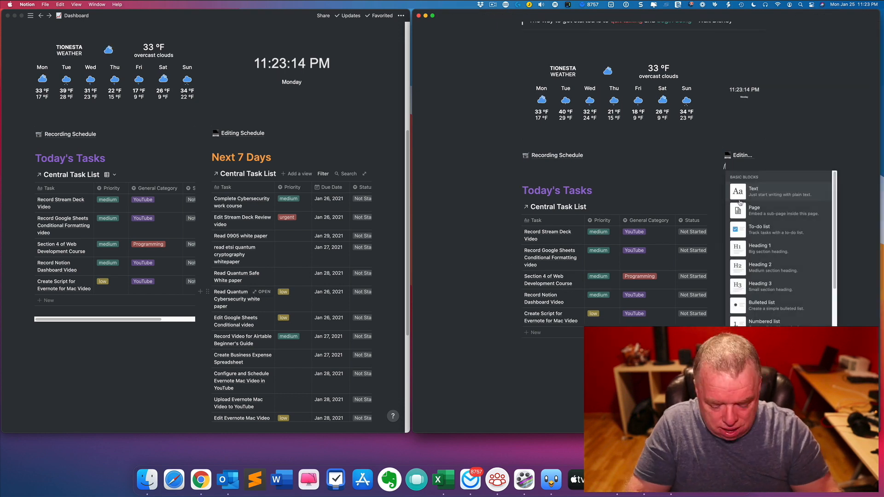
type("heading")
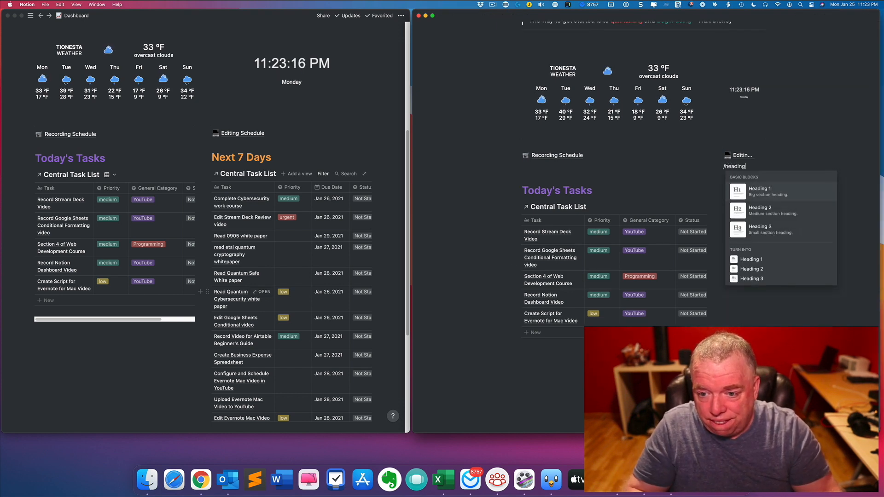
key("Return")
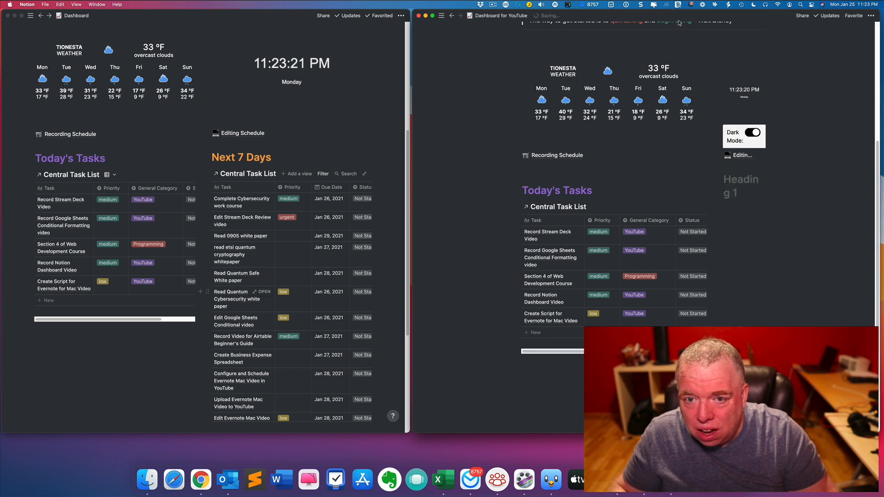
Reposition and resize the Dashboard for YouTube window and enter "Next 7 Days" as the text of the new heading
left_click_drag(673, 23, 607, 32)
left_click_drag(777, 121, 845, 133)
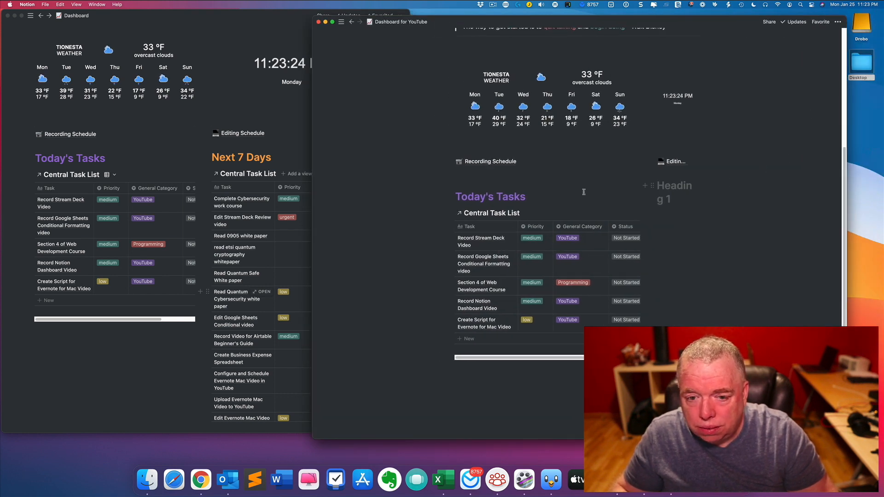
type("Nex")
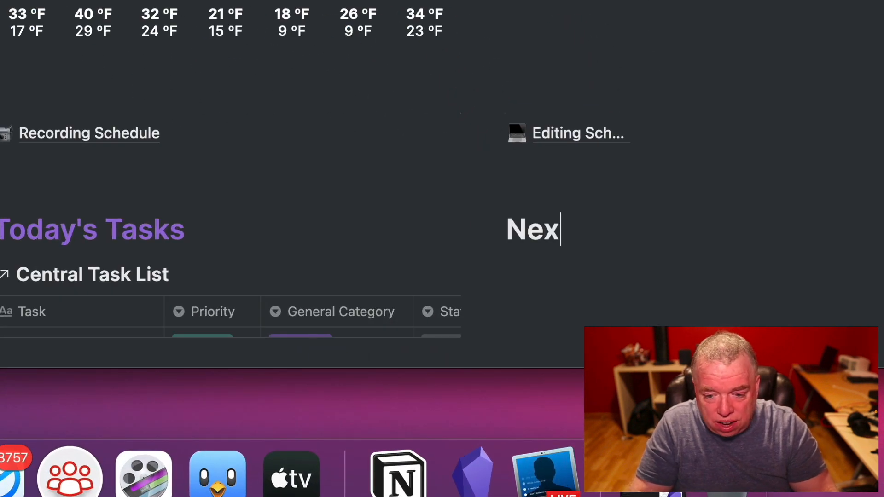
type("t 6")
key("BackSpace")
type("7 Days")
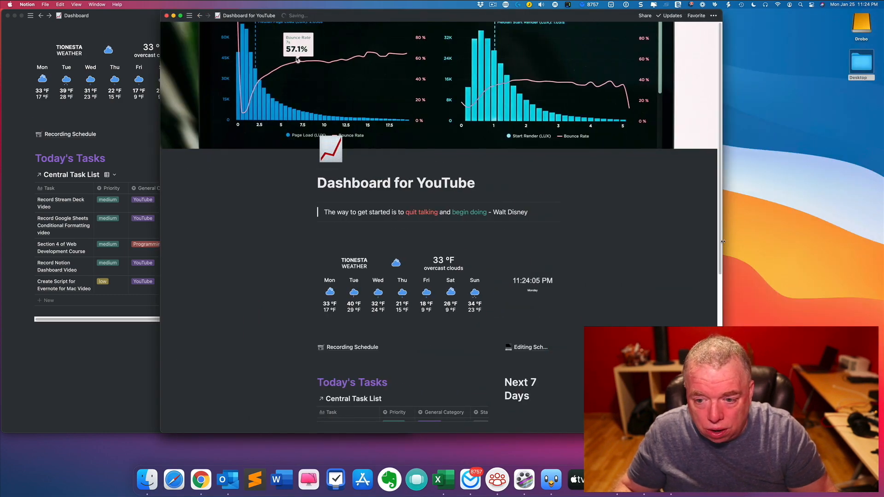
Widen the Dashboard for YouTube window and turn on Full width for its page, checking the same setting on the original Dashboard
left_click_drag(722, 243, 789, 242)
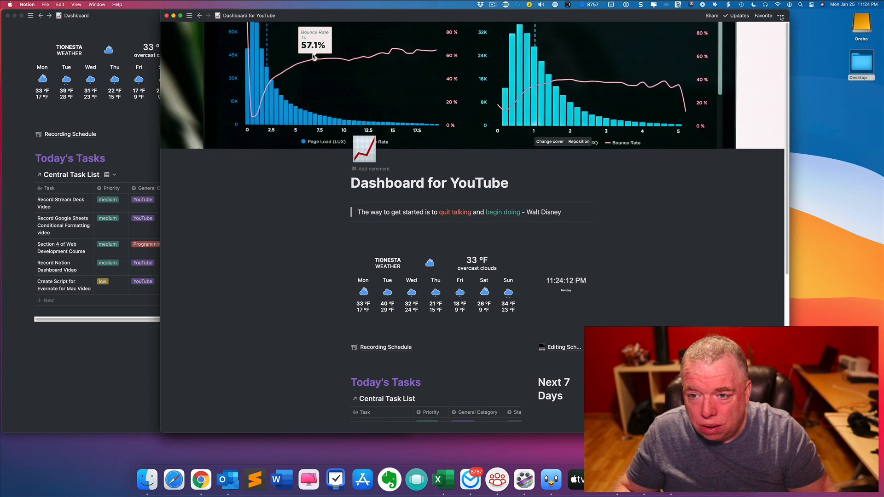
left_click(780, 16)
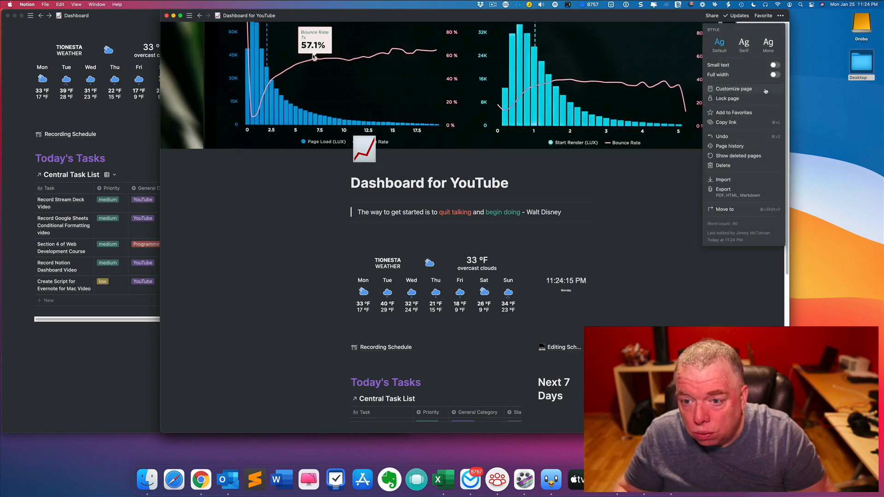
left_click(774, 75)
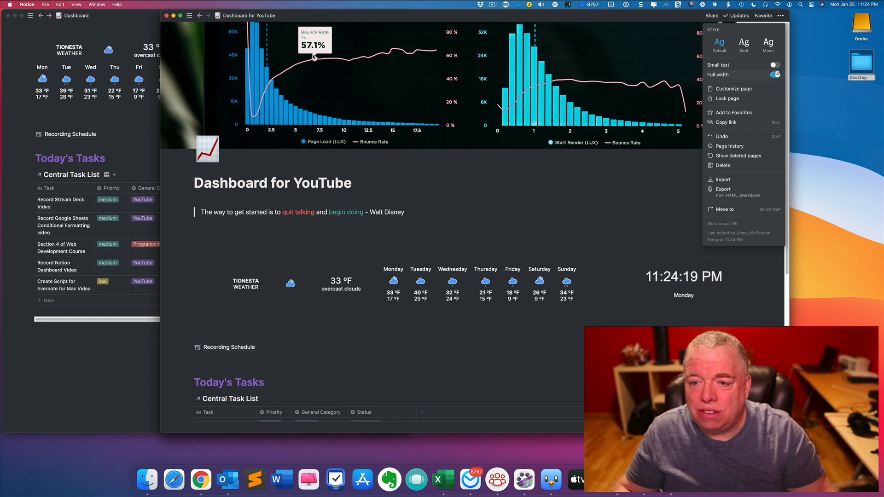
left_click(142, 155)
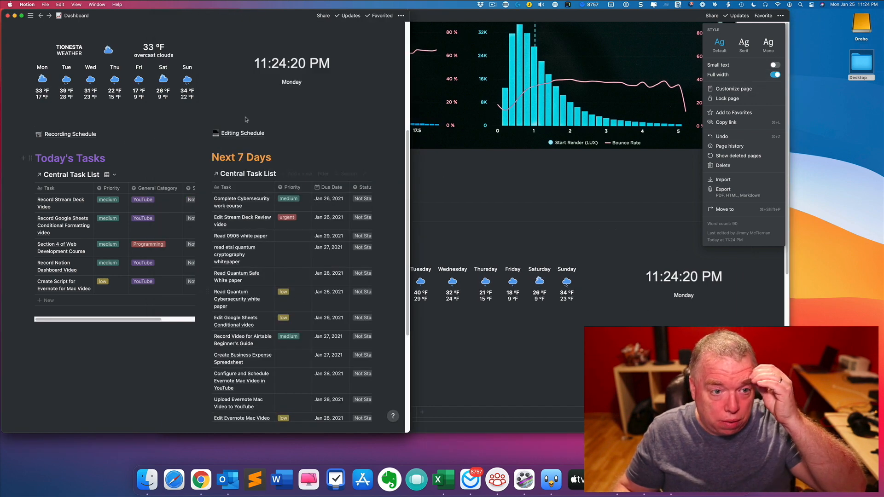
left_click(402, 16)
left_click(396, 75)
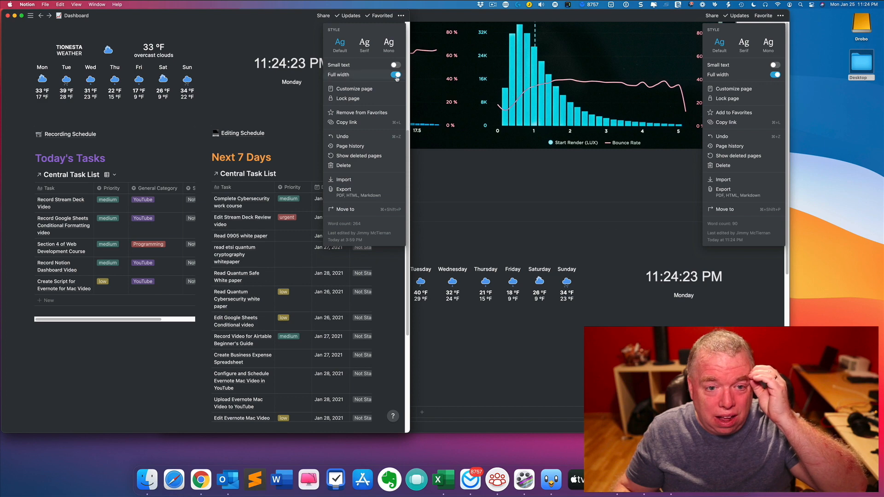
left_click(739, 145)
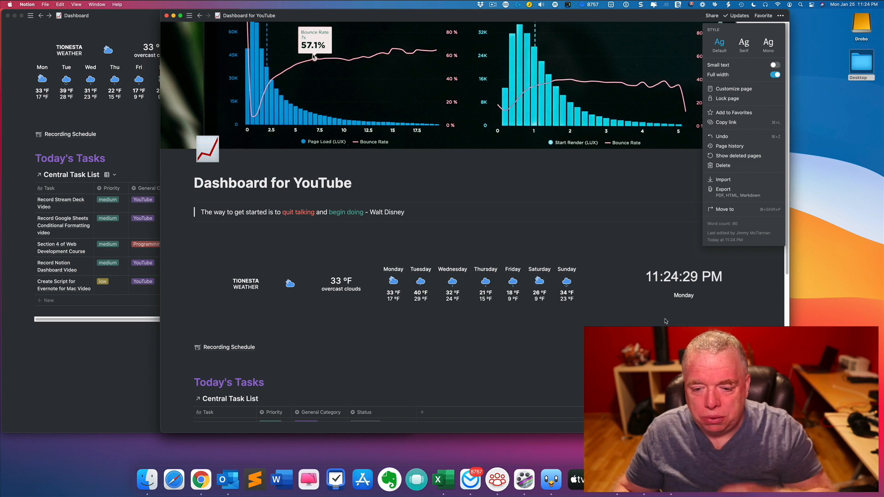
left_click(645, 213)
scroll(641, 258, "down", 5)
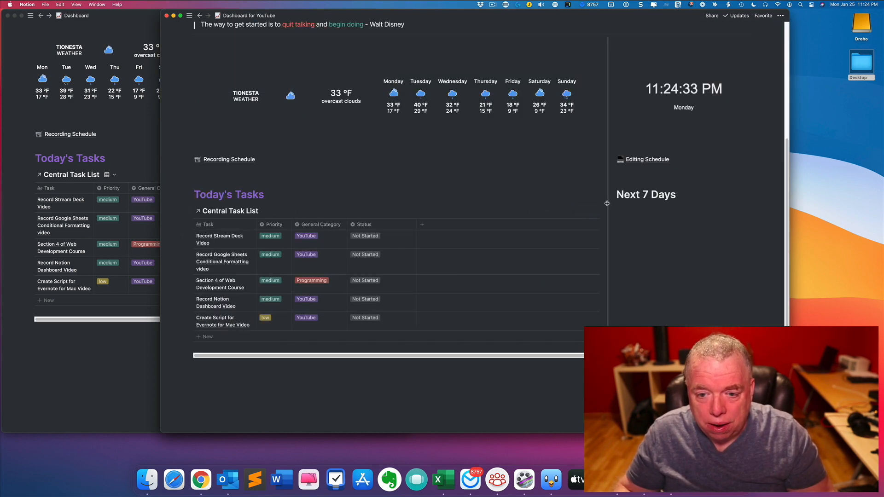
Narrow the weather and Today's Tasks column to about half the page and fit the Dashboard for YouTube window beside the original Dashboard
left_click_drag(554, 208, 433, 228)
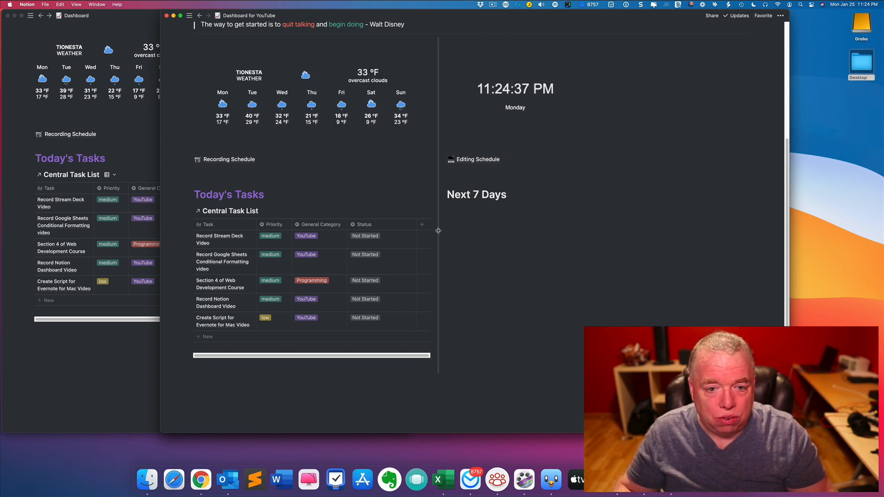
left_click_drag(443, 15, 539, 18)
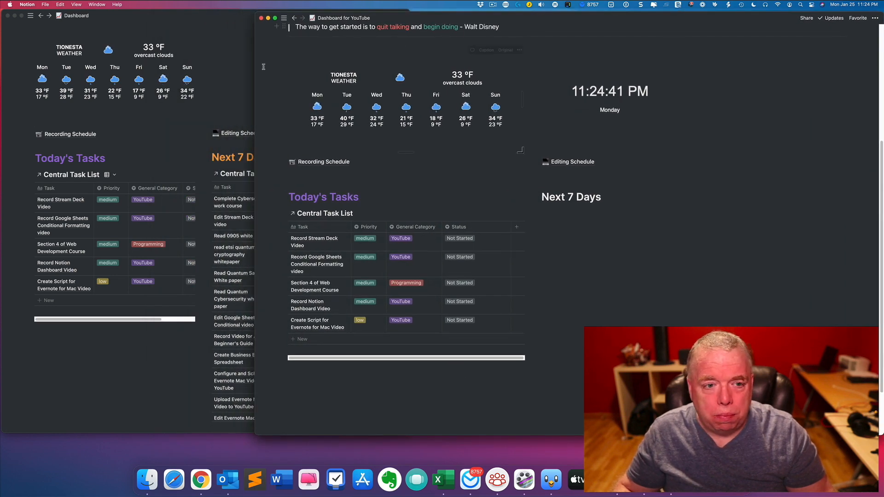
left_click_drag(255, 71, 428, 75)
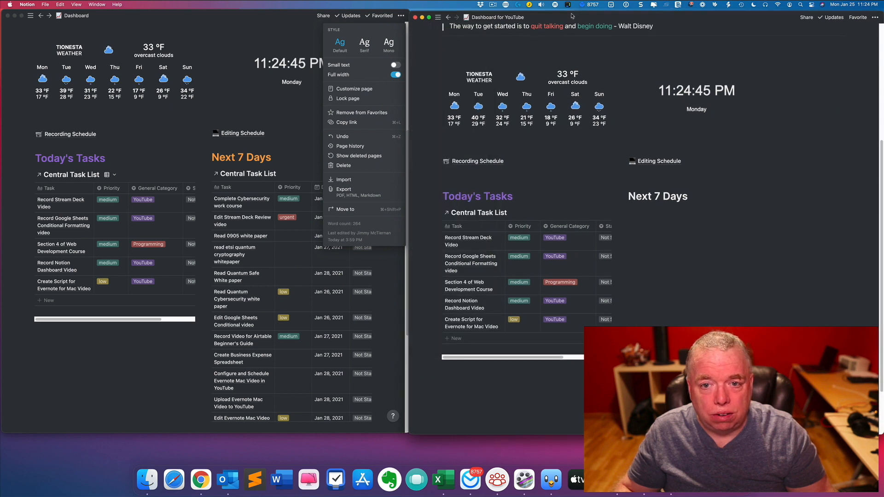
left_click_drag(572, 16, 572, 14)
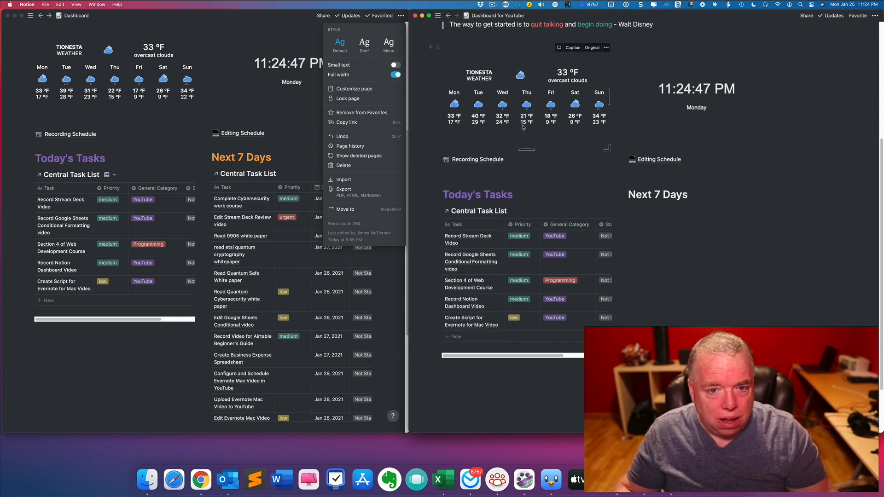
Close the page options of the original Dashboard and return to the Dashboard for YouTube page
left_click(402, 17)
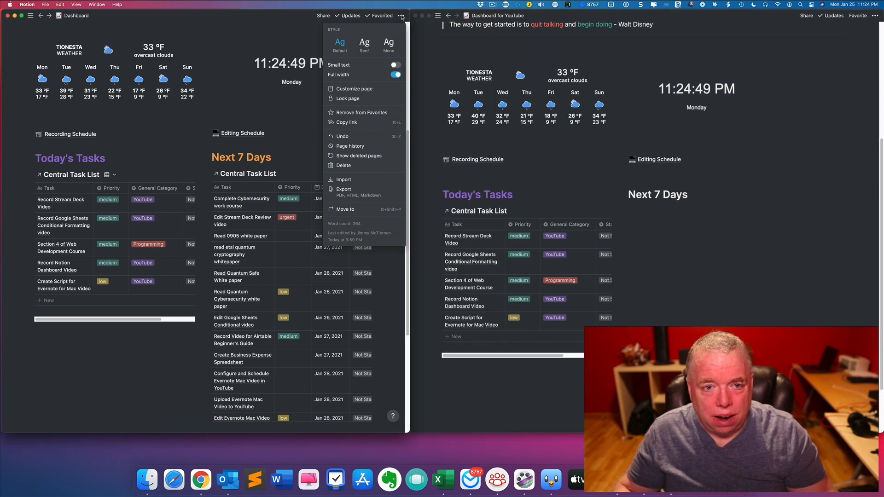
left_click(402, 17)
left_click(402, 17)
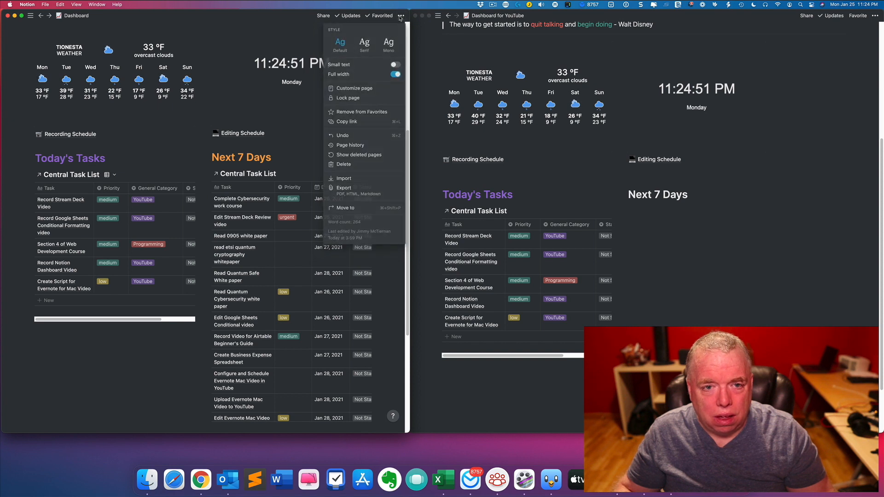
left_click(402, 17)
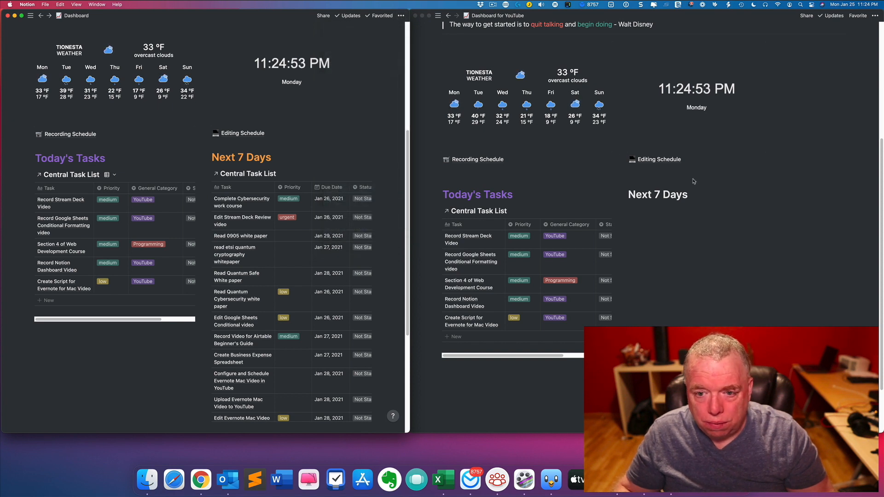
left_click(672, 140)
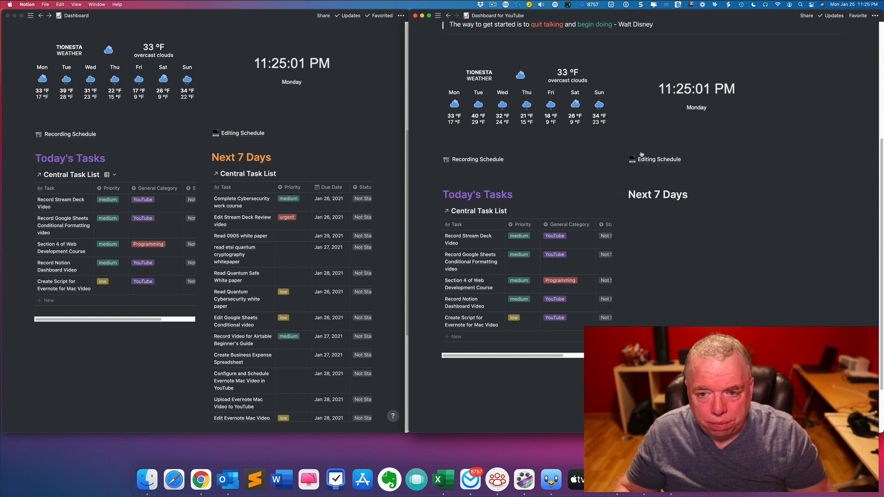
Color the "Next 7 Days" heading text orange
triple_click(646, 195)
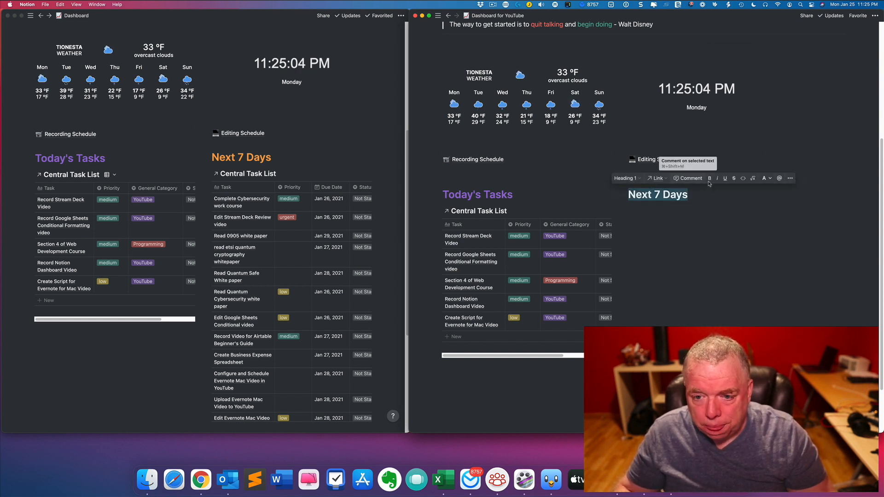
left_click(768, 181)
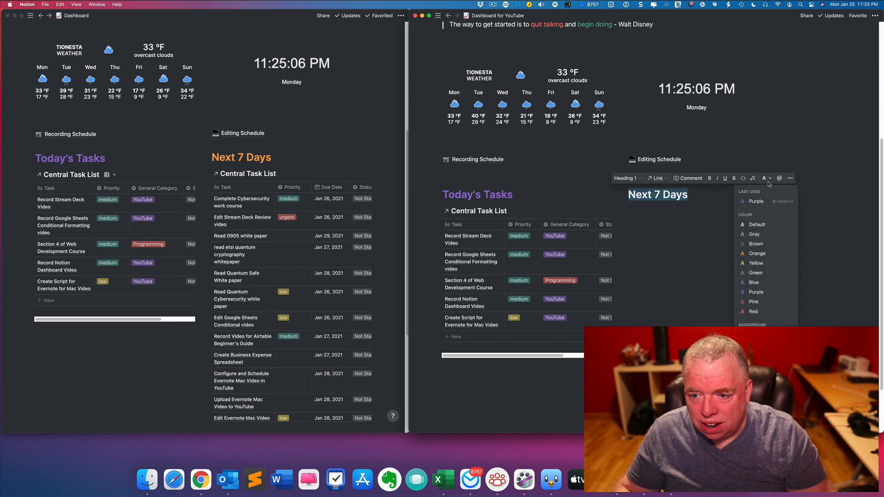
left_click(757, 254)
Insert a linked database of the Central Task List below the Next 7 Days heading
left_click(664, 231)
type("/")
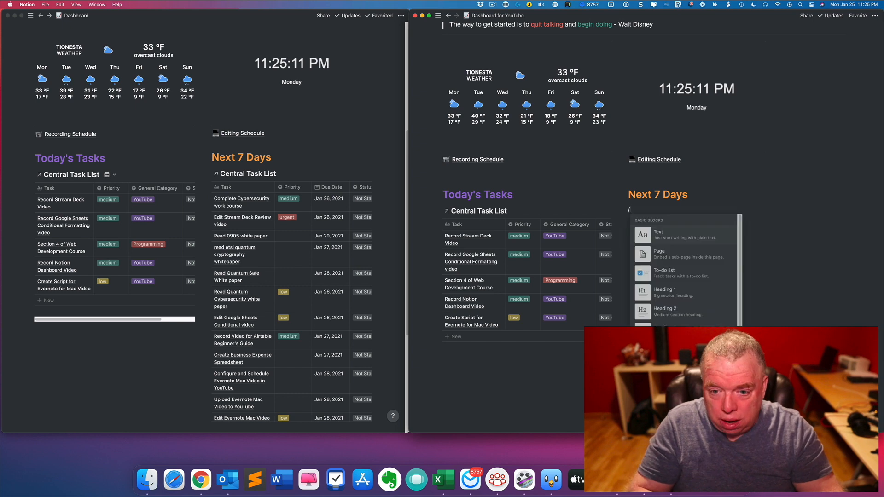
type("linked")
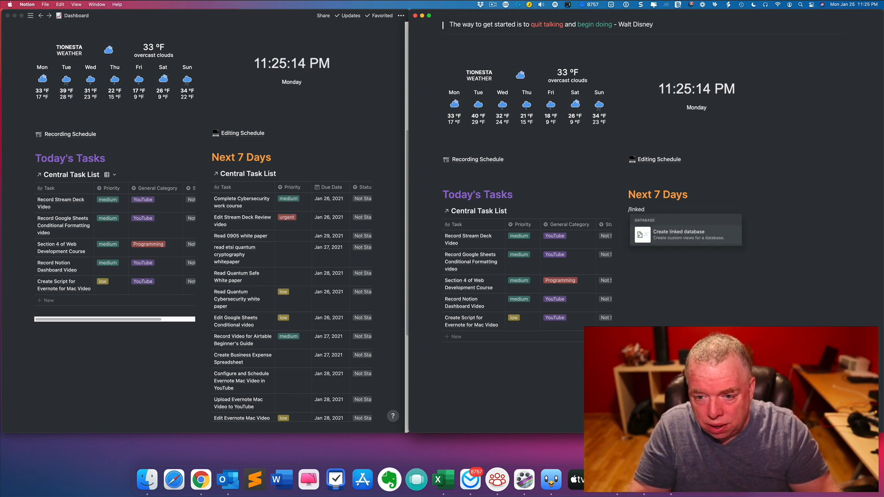
key("Return")
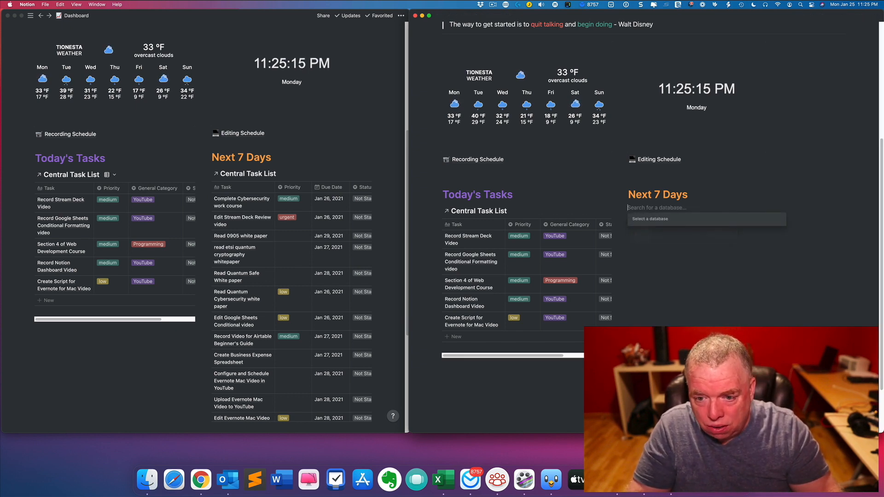
type("centr")
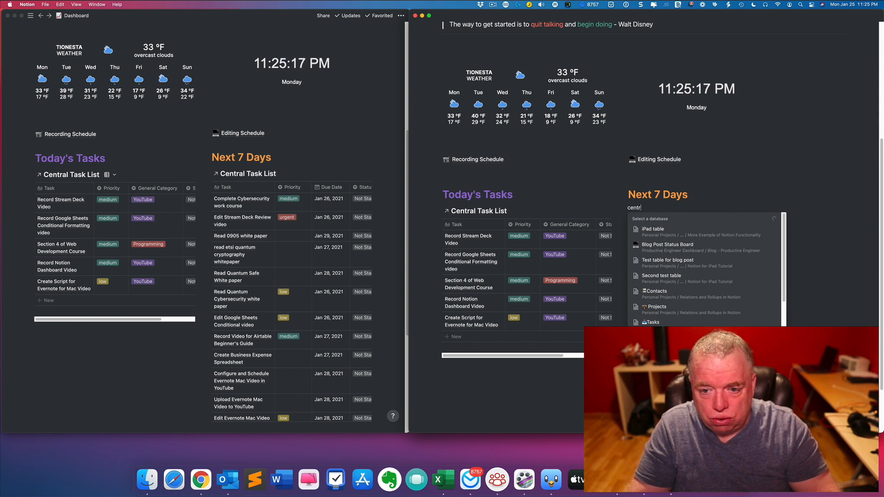
type("al")
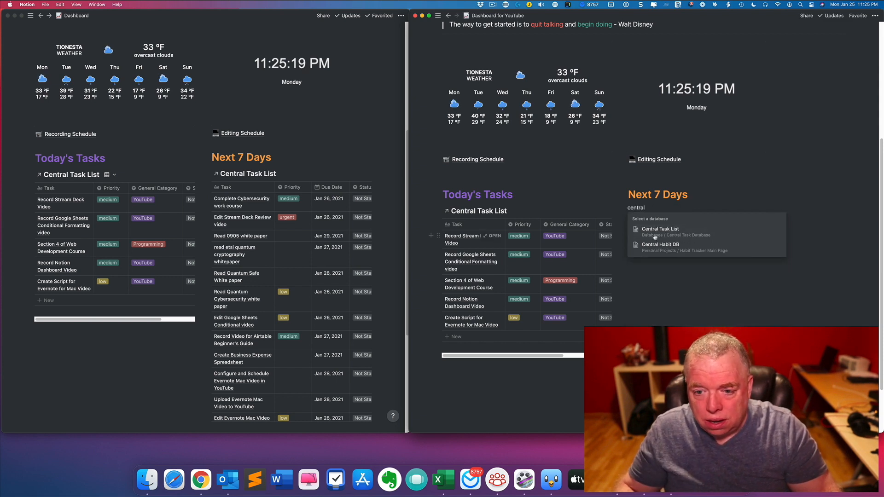
left_click(661, 232)
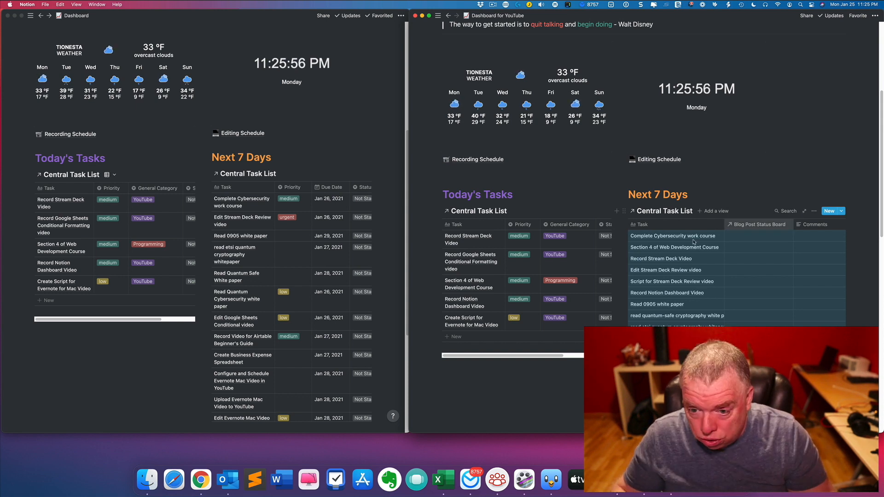
Add a filter group on the Due Date property to the Central Task List table under Next 7 Days
left_click(814, 211)
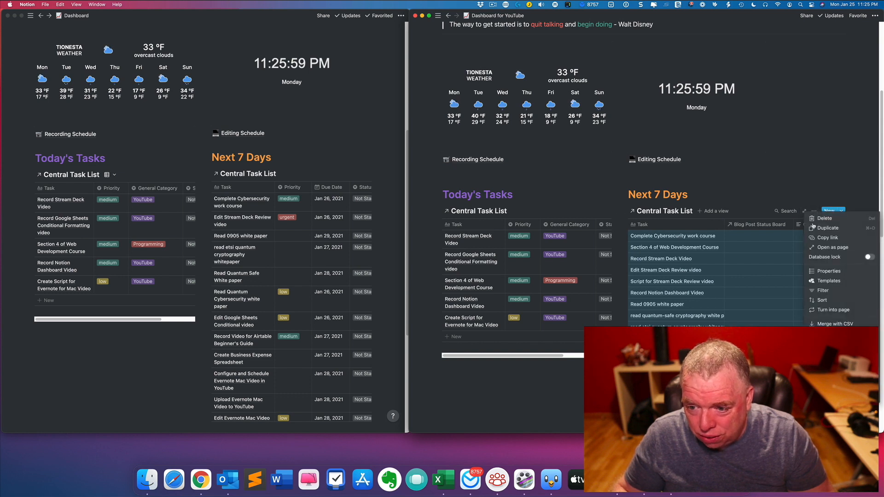
left_click(823, 290)
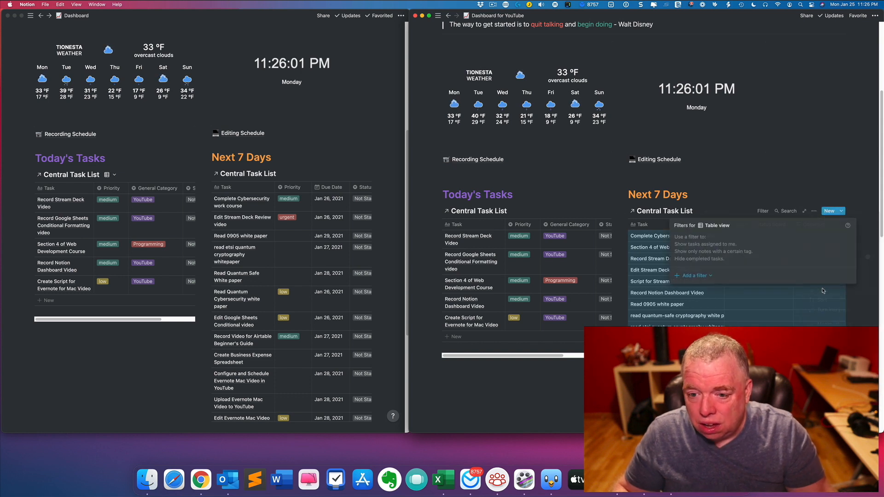
left_click(699, 276)
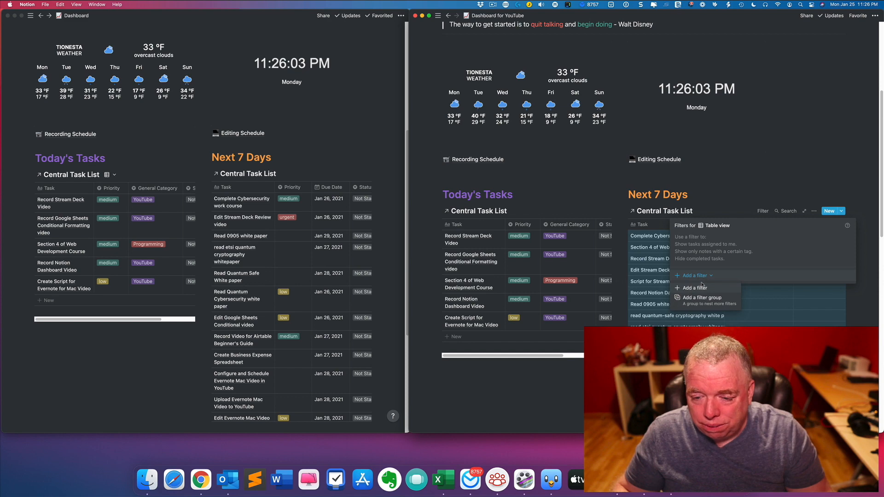
left_click(702, 298)
left_click(725, 242)
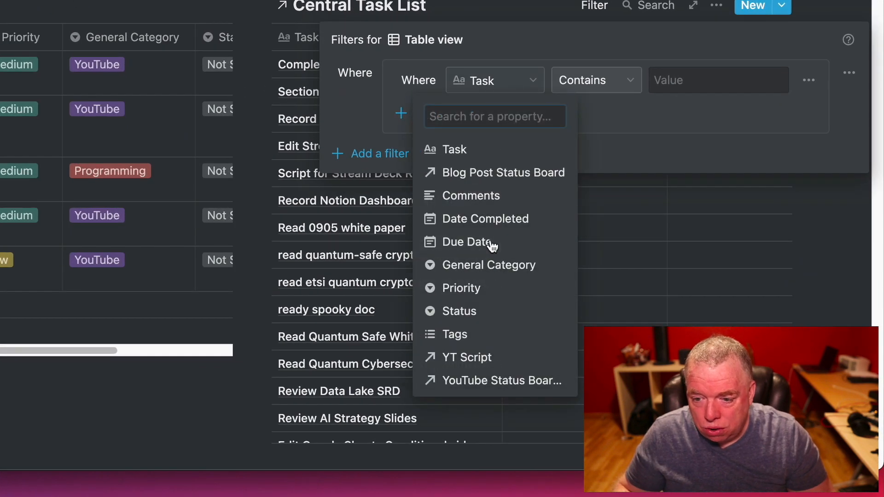
left_click(491, 246)
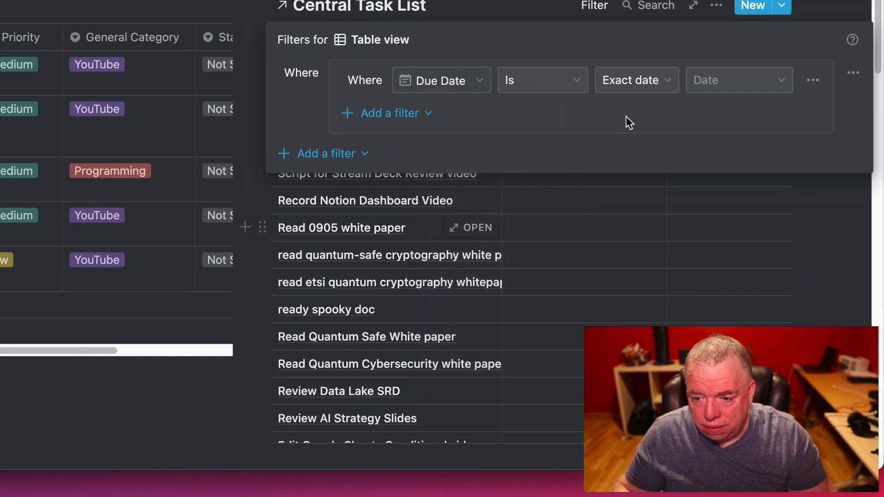
Set the Due Date condition to "Is after" Today and close the filter settings
left_click(559, 82)
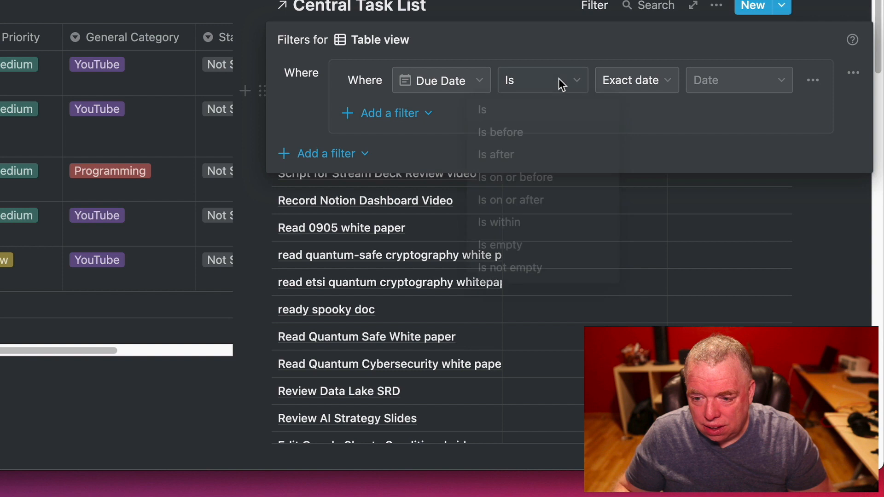
left_click(529, 157)
left_click(643, 87)
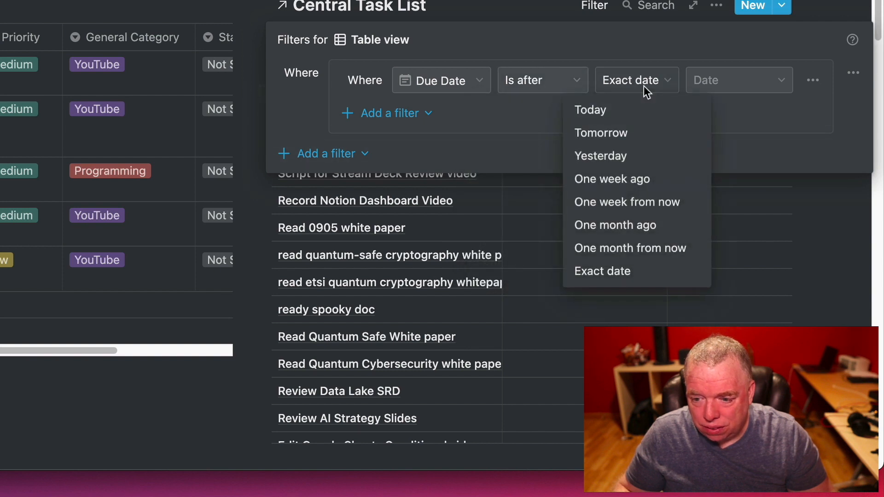
left_click(621, 111)
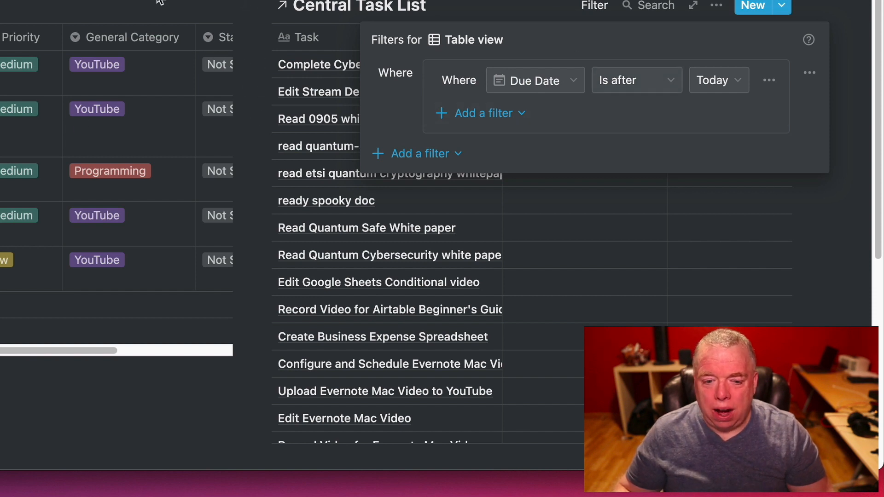
left_click(328, 3)
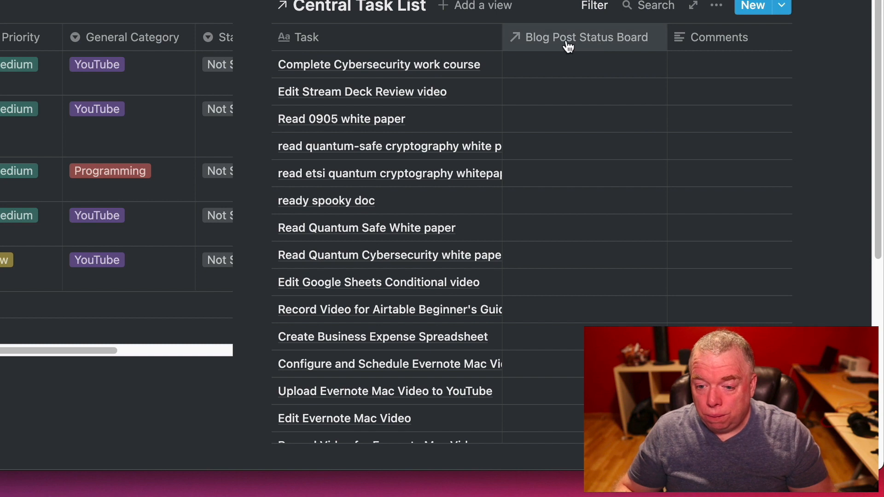
Add a second Due Date condition to the Next 7 Days filter group, joined with And
left_click(602, 7)
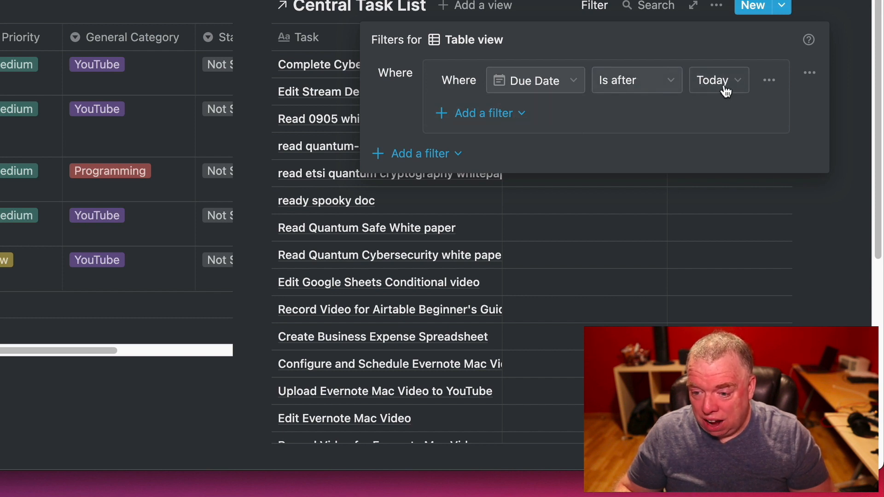
left_click(511, 114)
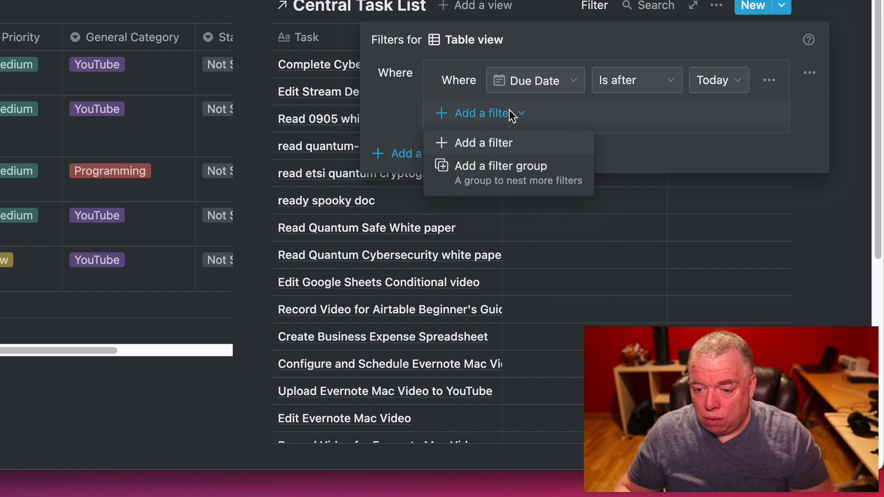
left_click(506, 146)
left_click(467, 117)
left_click(463, 151)
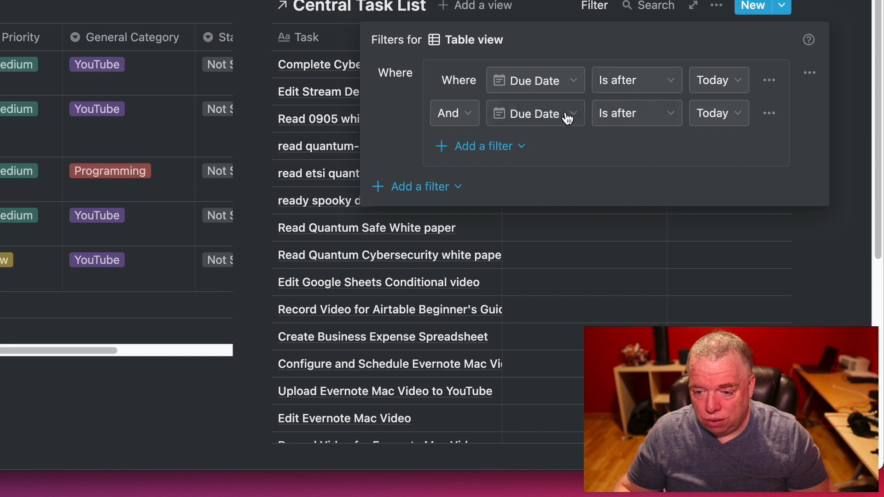
Set the second Due Date condition to "Is before" One week from now
left_click(640, 117)
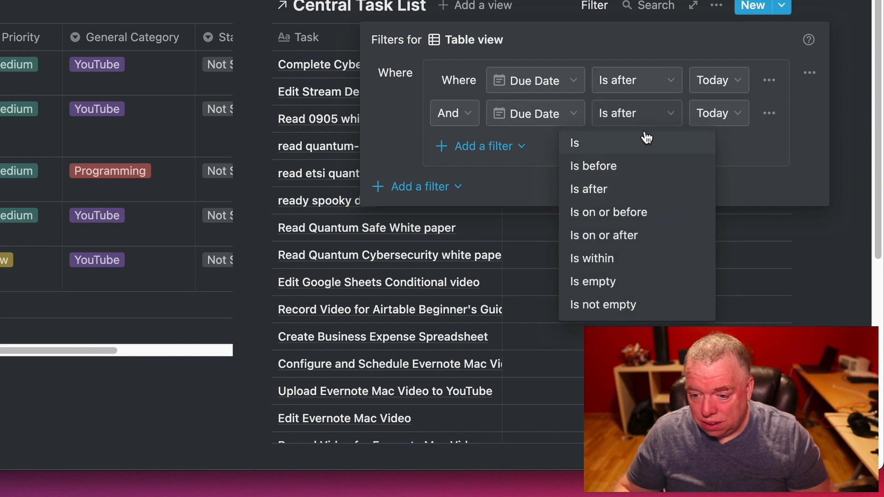
left_click(636, 213)
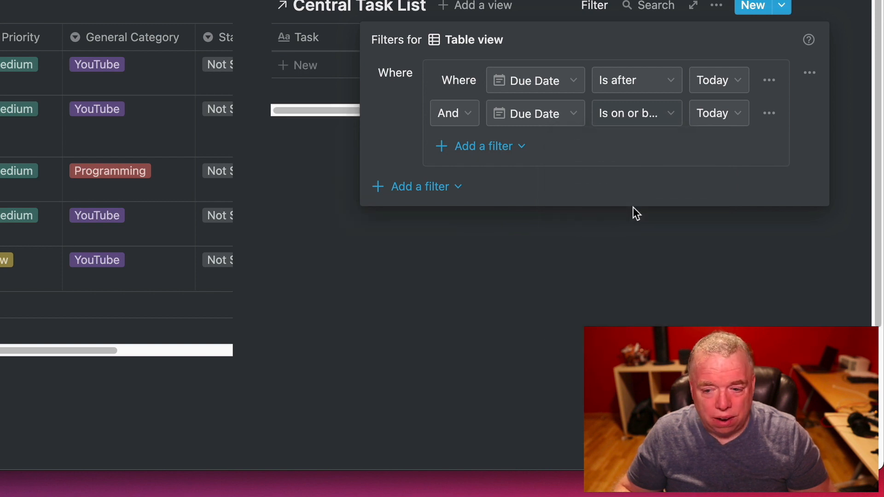
left_click(651, 116)
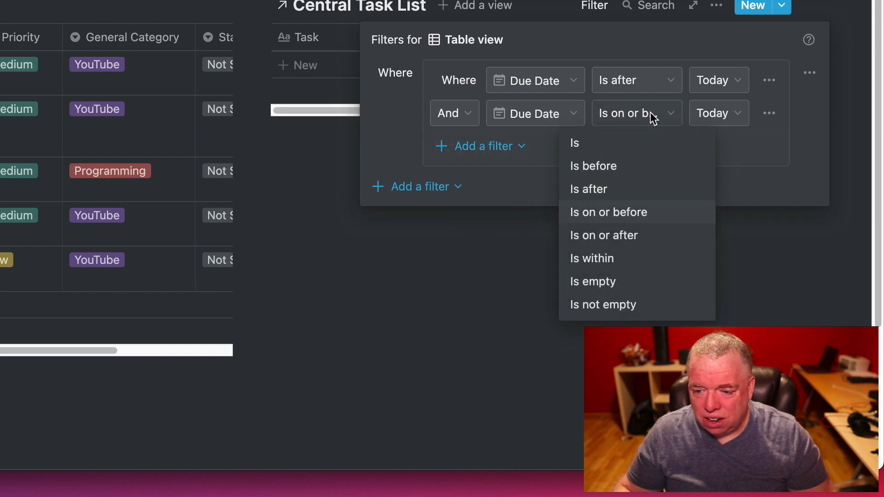
left_click(618, 170)
left_click(712, 114)
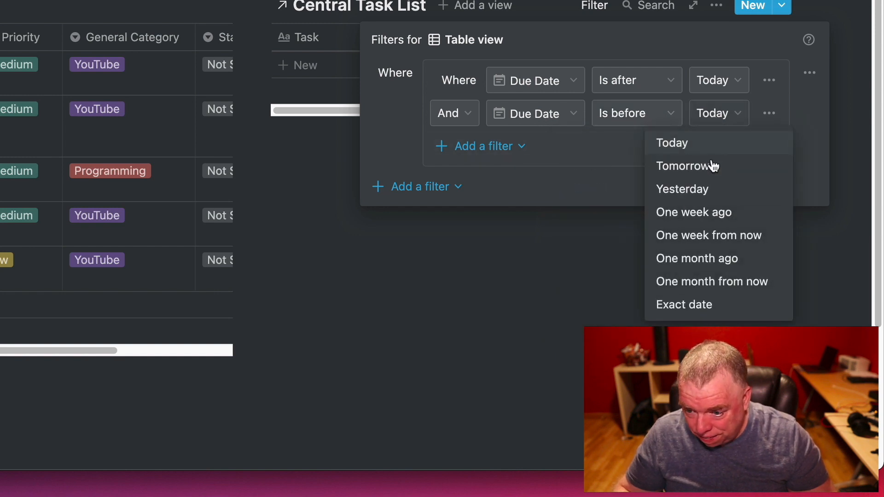
left_click(709, 236)
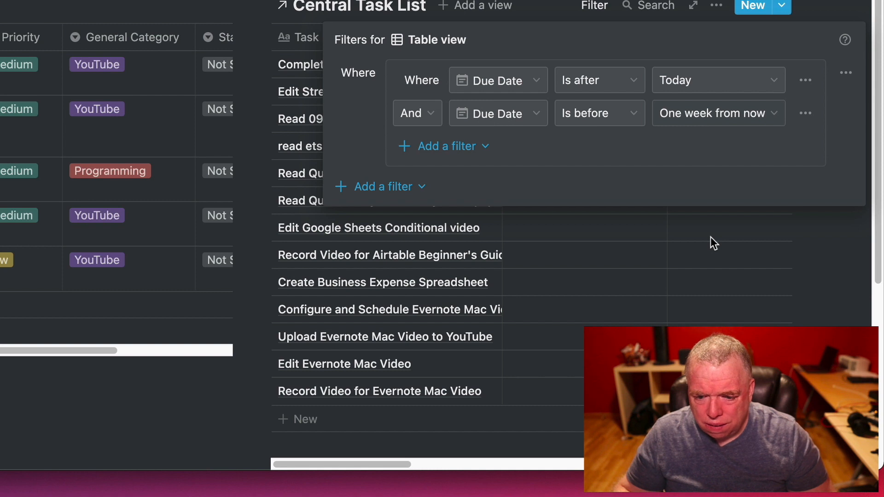
Add a third condition on the Status property to the Next 7 Days filter group
left_click(429, 147)
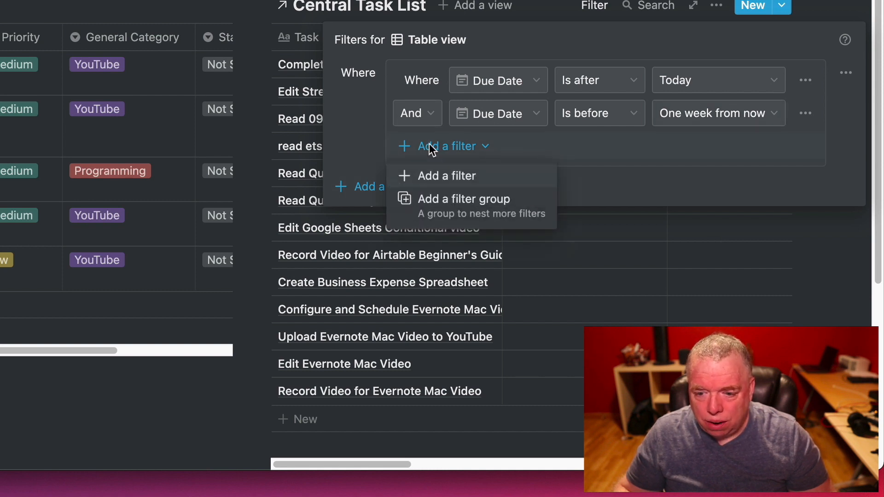
left_click(429, 176)
left_click(509, 151)
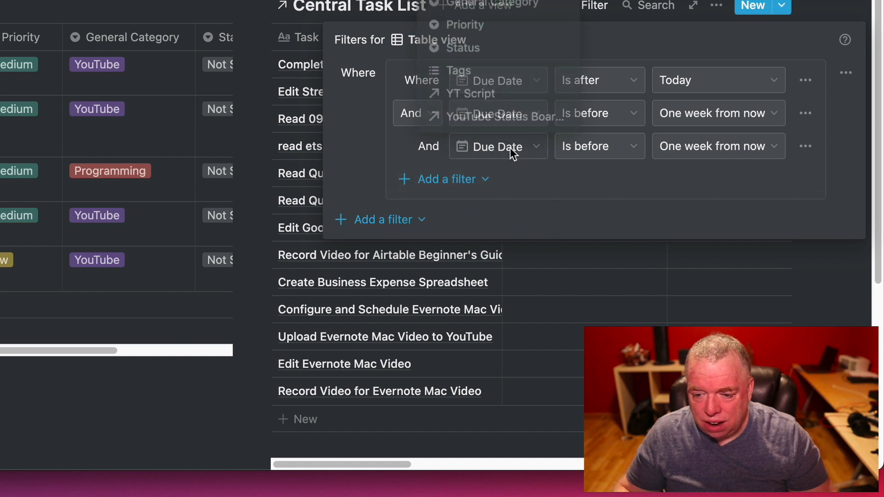
left_click(474, 47)
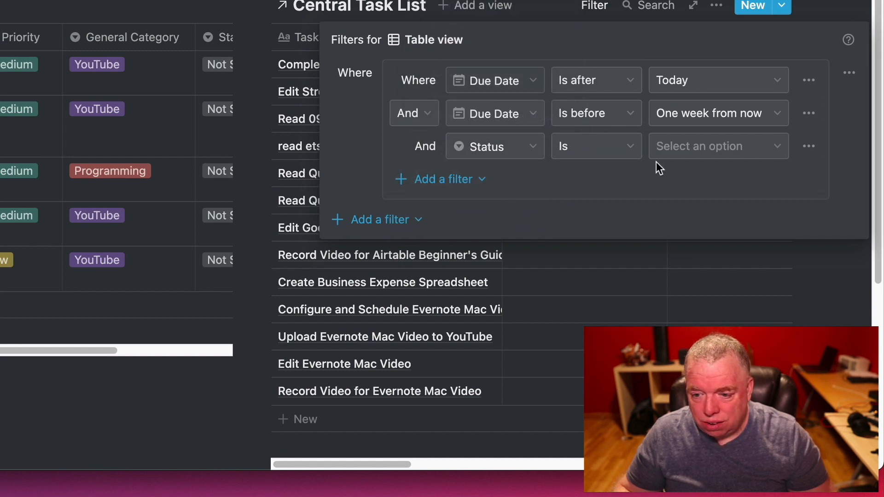
Set the Status condition to "Is not" and choose the status option to exclude
left_click(618, 150)
left_click(604, 201)
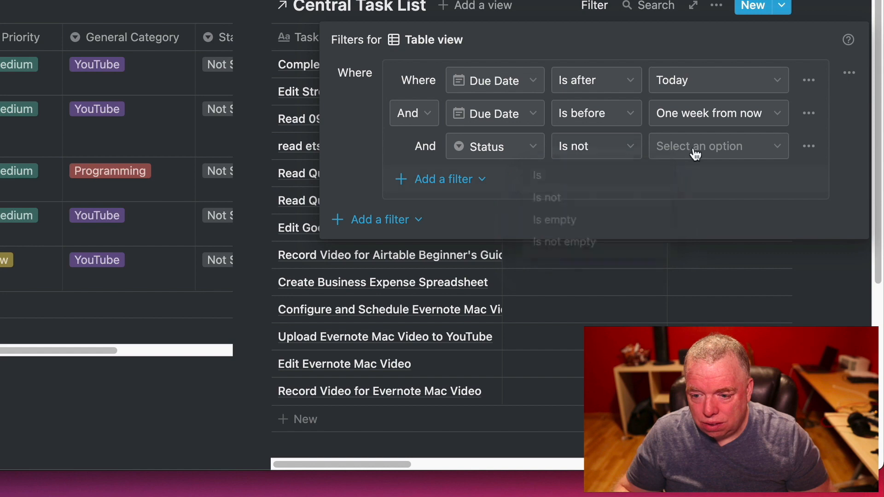
left_click(698, 152)
left_click(700, 269)
left_click(700, 267)
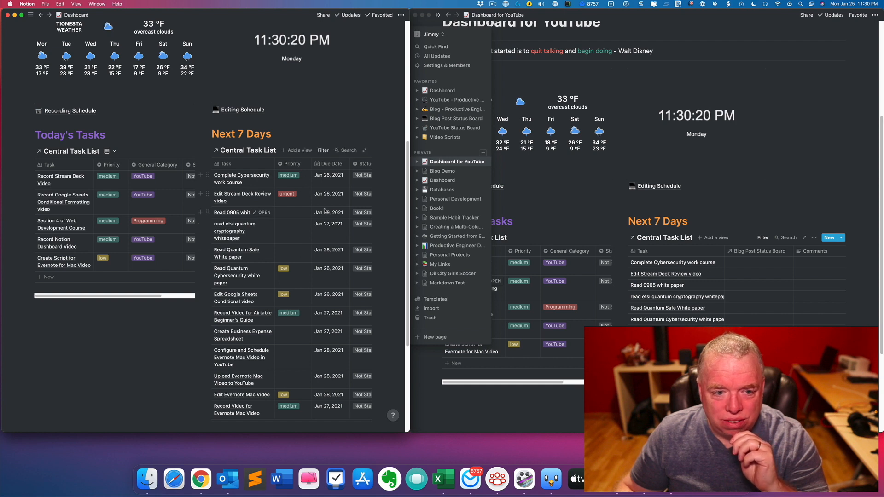
Hide the Blog Post Status Board, Comments and Date Completed properties in the Next 7 Days table
scroll(324, 209, "up", 1)
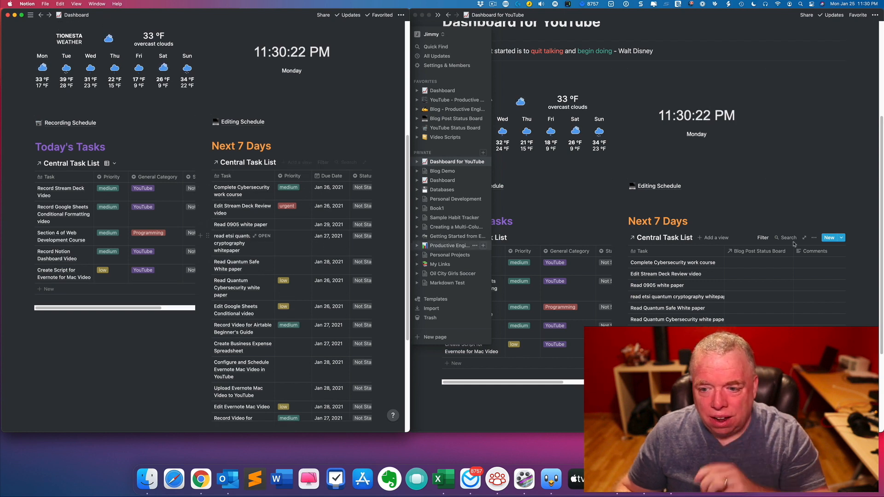
left_click(813, 240)
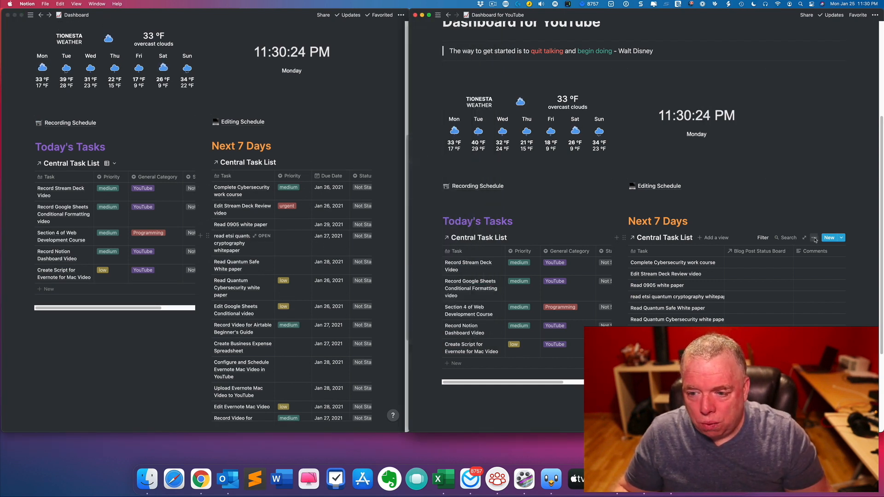
left_click(813, 238)
left_click(837, 293)
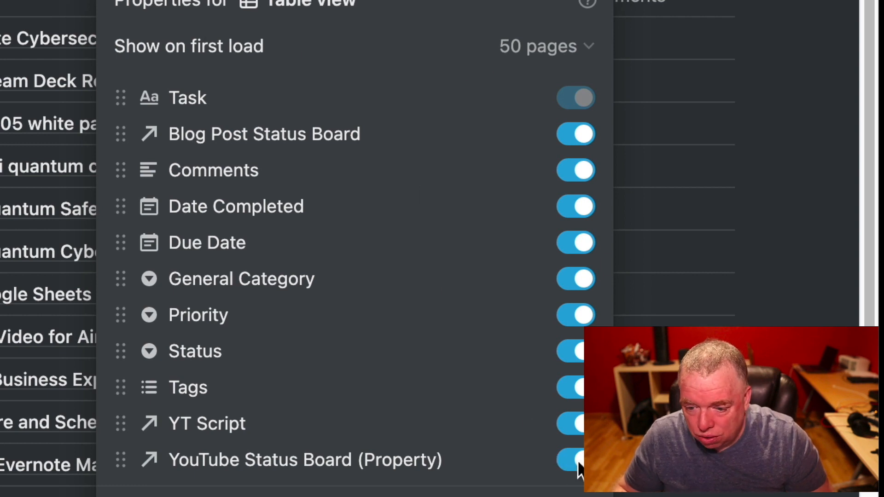
left_click(573, 134)
left_click(573, 170)
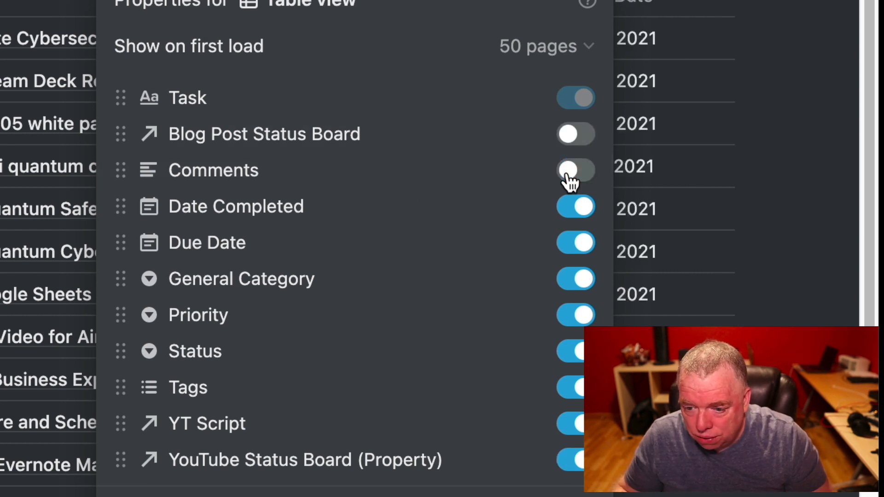
left_click(570, 222)
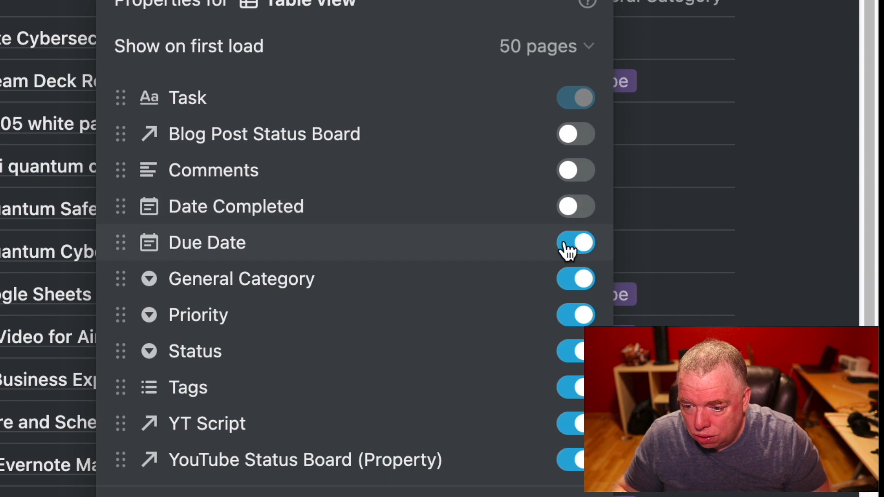
Hide the Tags, YT Script and YouTube Status Board (Property) properties and close the property settings
left_click(576, 389)
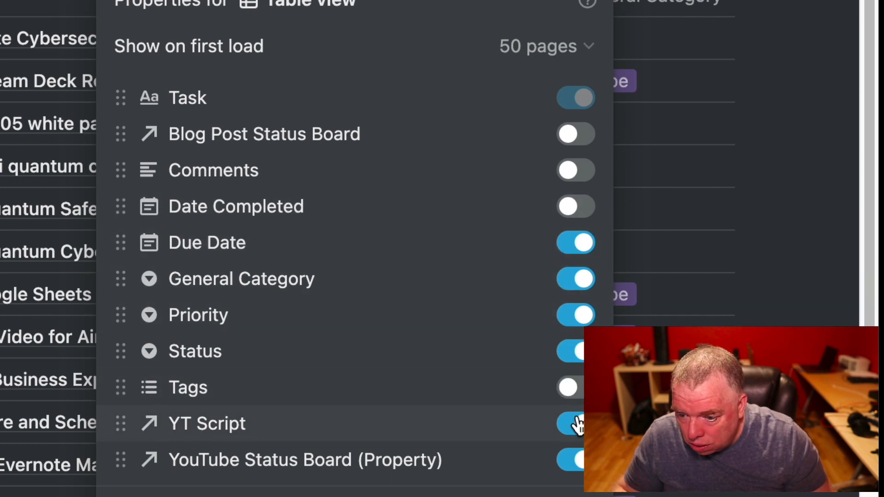
left_click(577, 422)
left_click(575, 462)
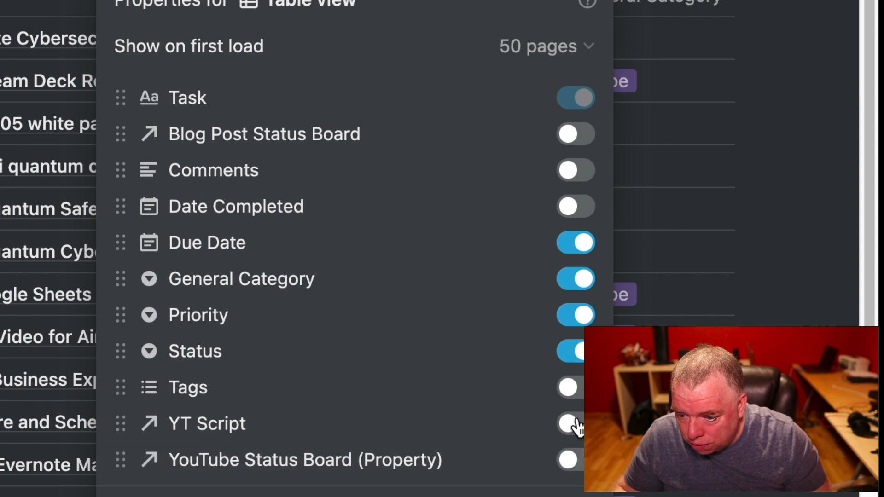
left_click(789, 233)
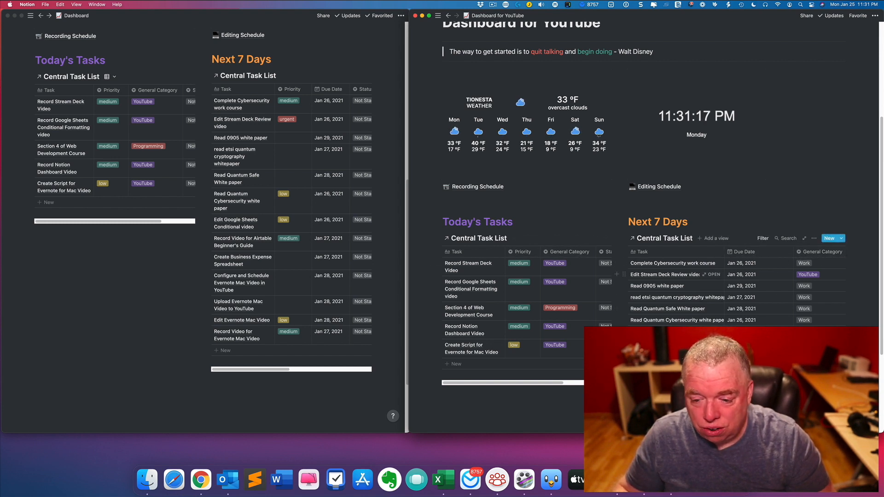
Reorder the Next 7 Days table columns to Task, Priority, General Category, Status, Due Date
scroll(736, 290, "right", 4)
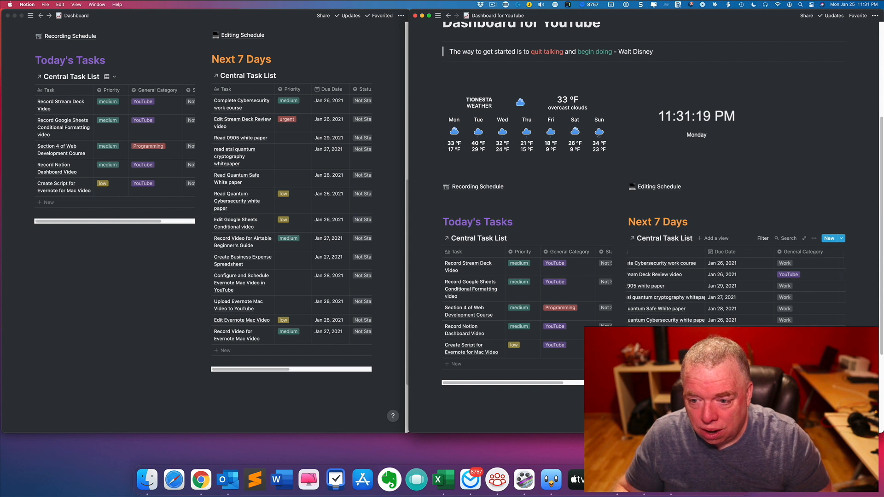
left_click_drag(808, 252, 673, 253)
left_click_drag(810, 252, 749, 254)
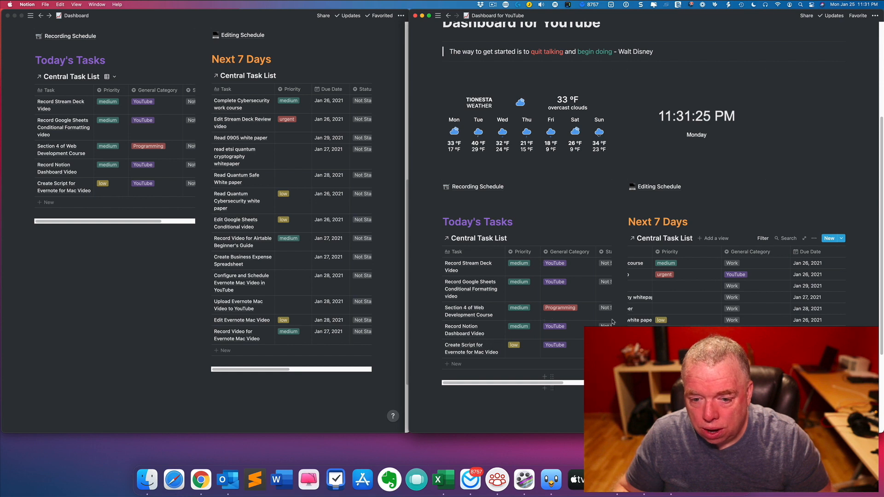
scroll(729, 252, "right", 4)
left_click_drag(729, 253, 723, 254)
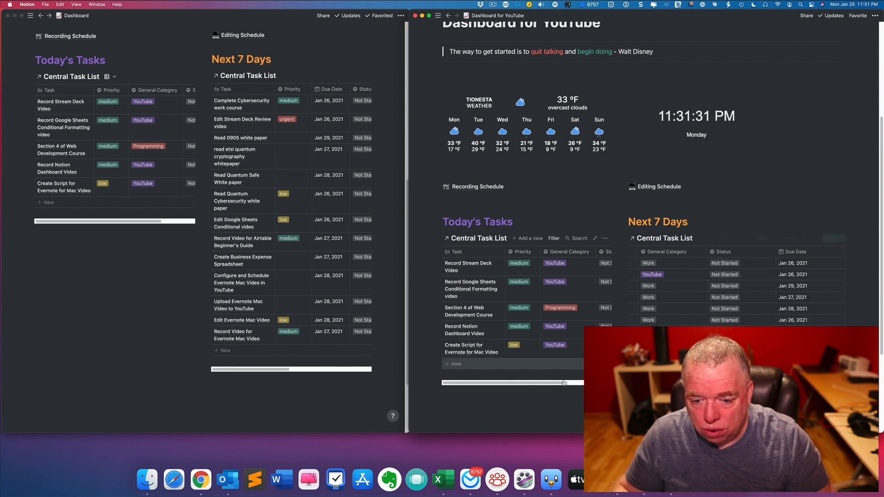
Check the column order of the Next 7 Days table in the original dashboard against the new one
left_click(280, 370)
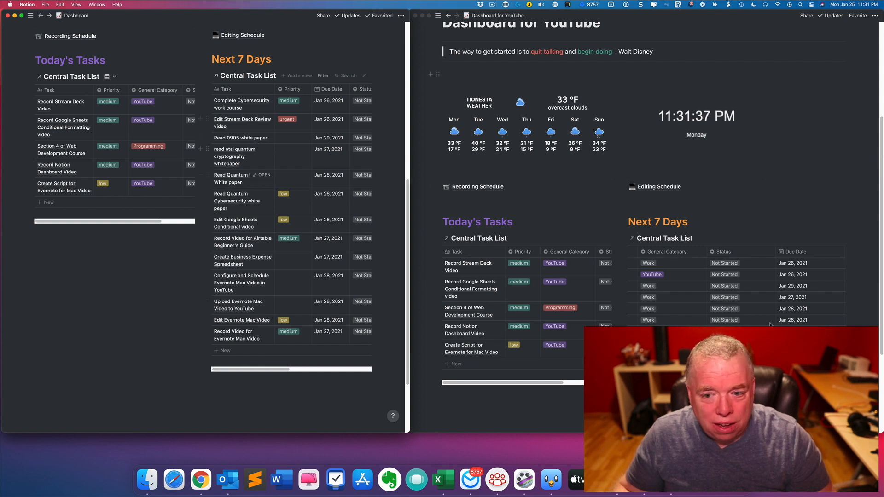
left_click(575, 198)
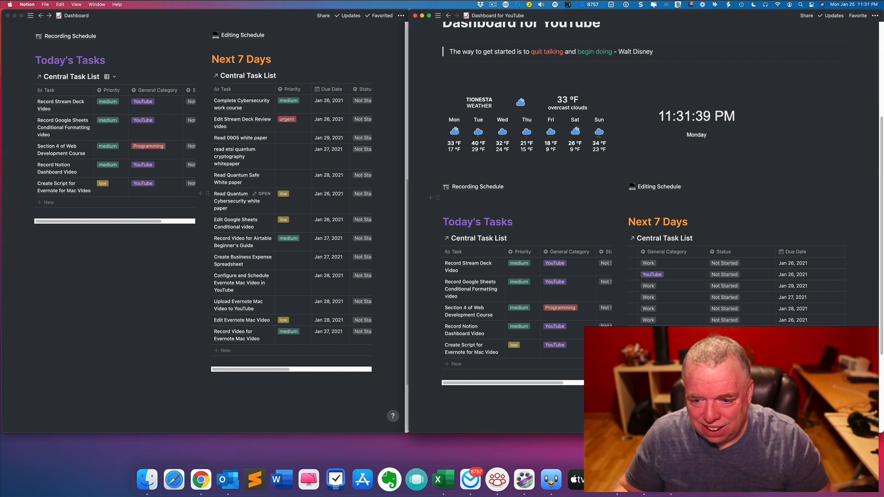
mouse_move(644, 16)
left_mouse_down()
mouse_move(615, 16)
mouse_move(646, 16)
left_mouse_up()
scroll(737, 290, "left", 4)
scroll(736, 290, "right", 1)
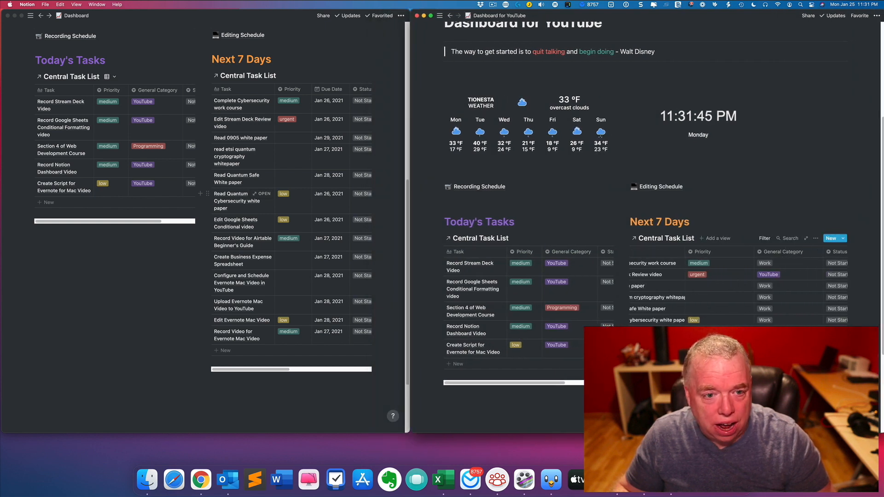
scroll(737, 294, "left", 1)
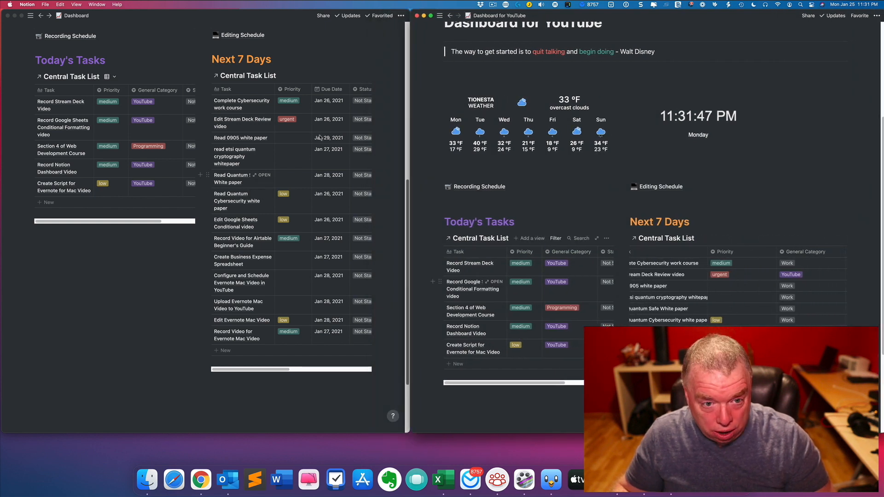
left_click(275, 370)
scroll(276, 367, "right", 5)
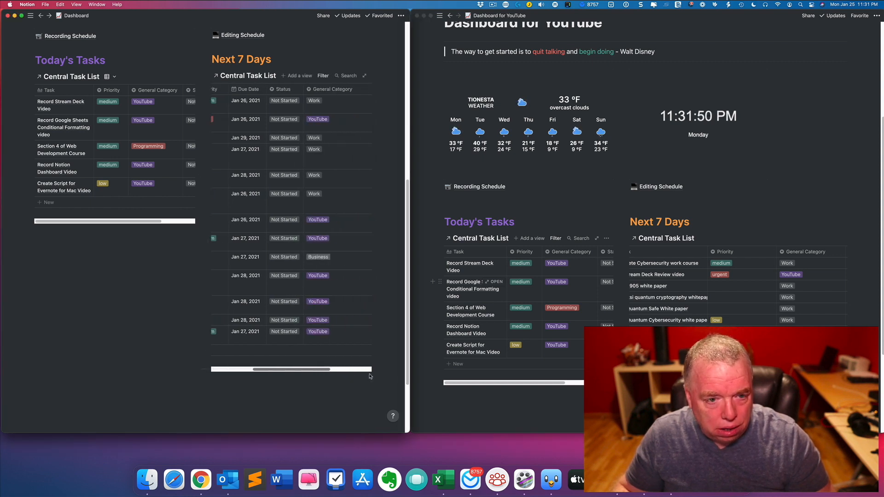
scroll(256, 366, "left", 5)
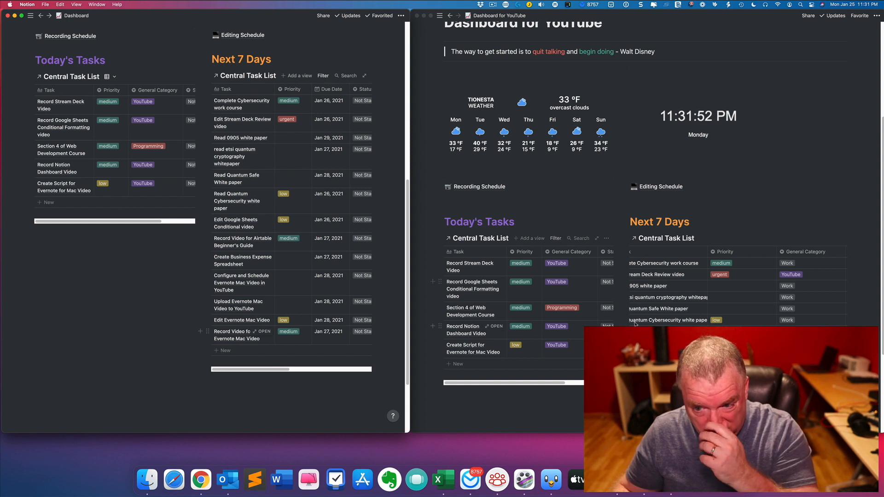
Move the Due Date column directly after Priority and the Status column before General Category in the new Next 7 Days table
left_click(699, 426)
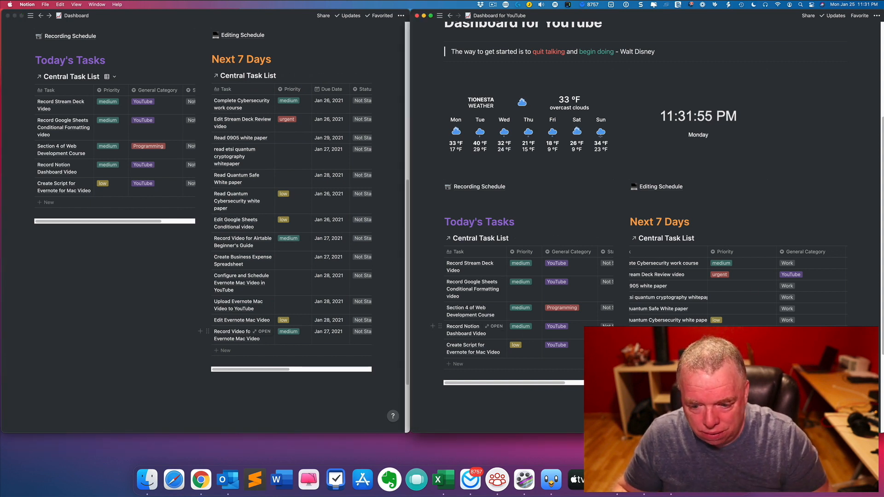
scroll(831, 275, "right", 4)
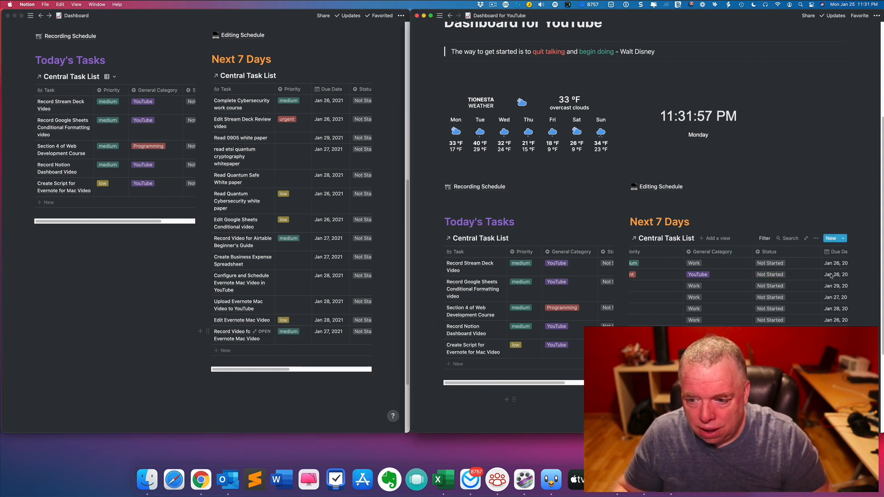
left_click_drag(837, 253, 703, 260)
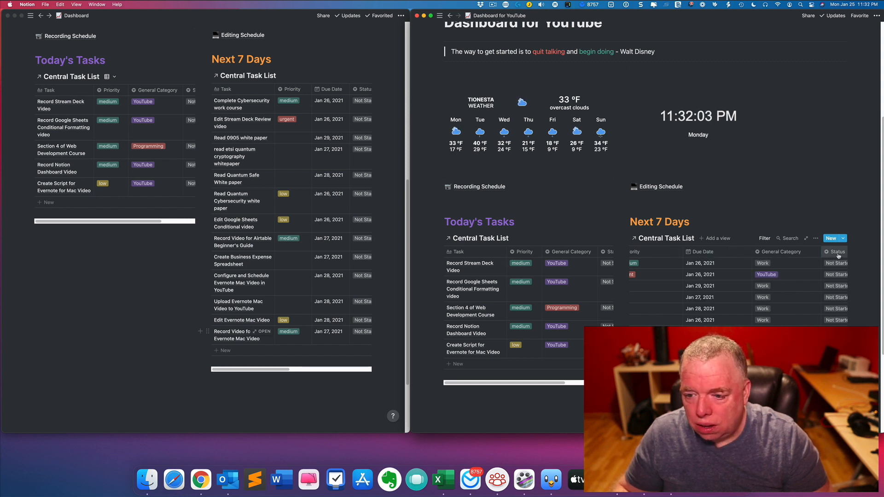
left_click_drag(838, 252, 771, 257)
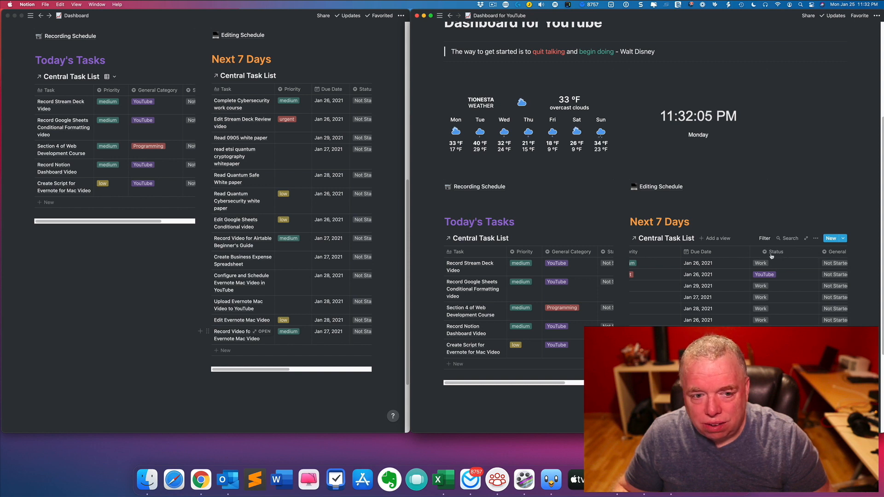
Turn on cell wrapping for the new Next 7 Days table and close its options
left_click(282, 371)
left_click_drag(283, 371, 251, 374)
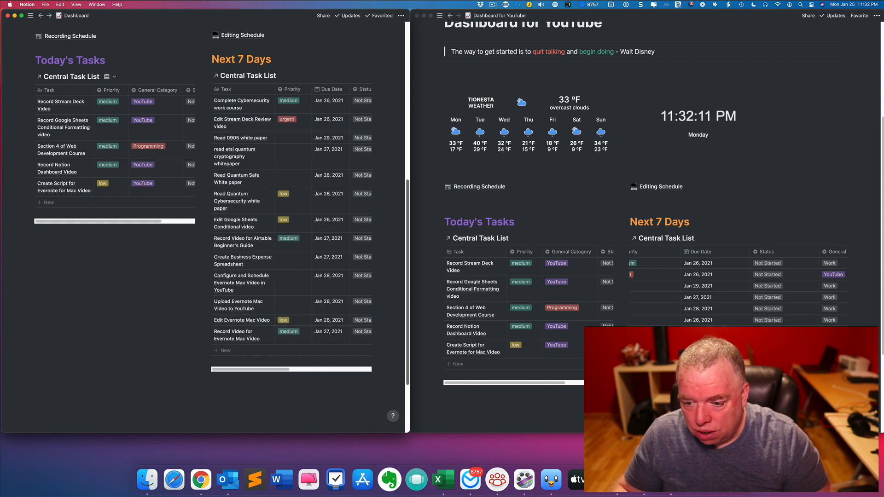
left_click(737, 429)
left_click_drag(736, 429, 684, 429)
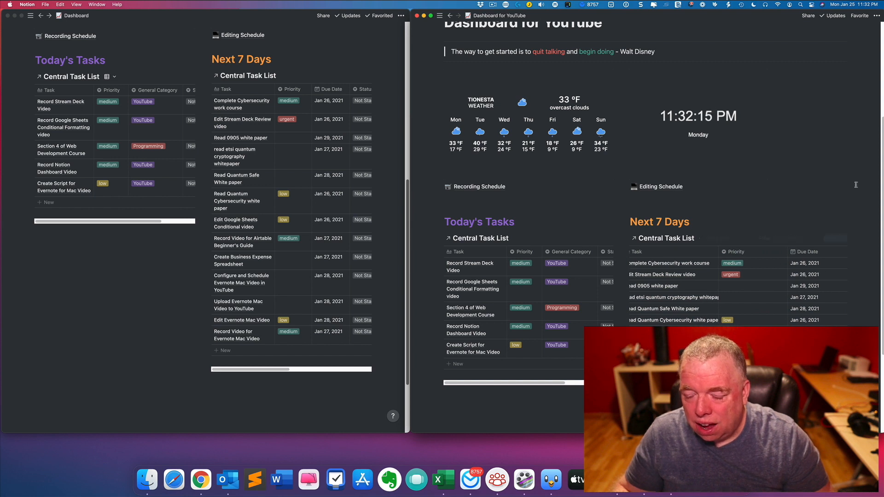
left_click(841, 238)
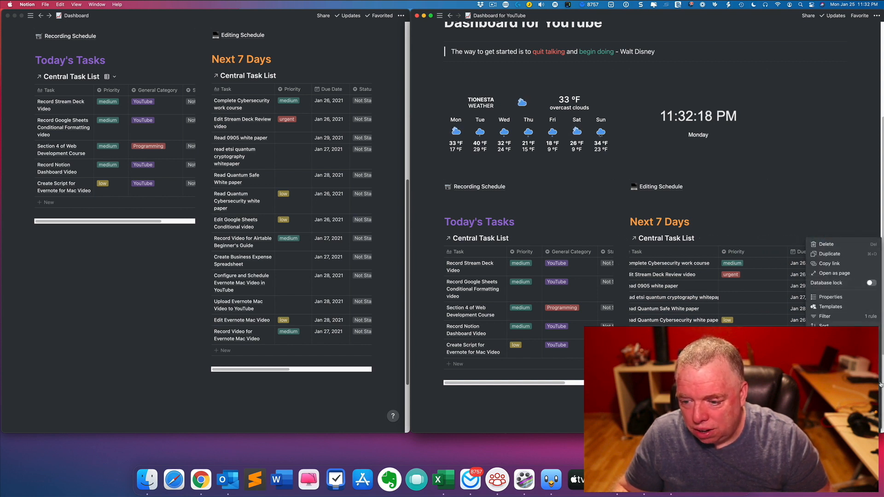
left_click(870, 337)
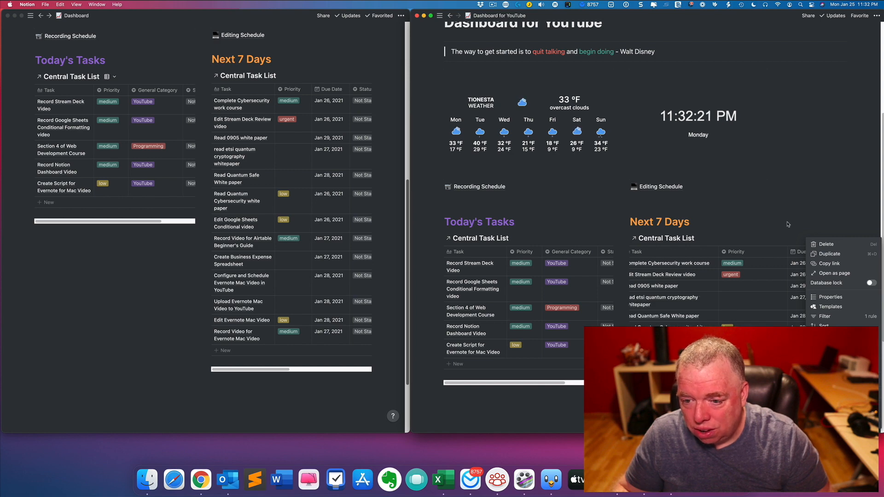
key("Escape")
Narrow the Priority and Due Date columns of the new Next 7 Days table so the Status column fits in view
scroll(644, 207, "down", 5)
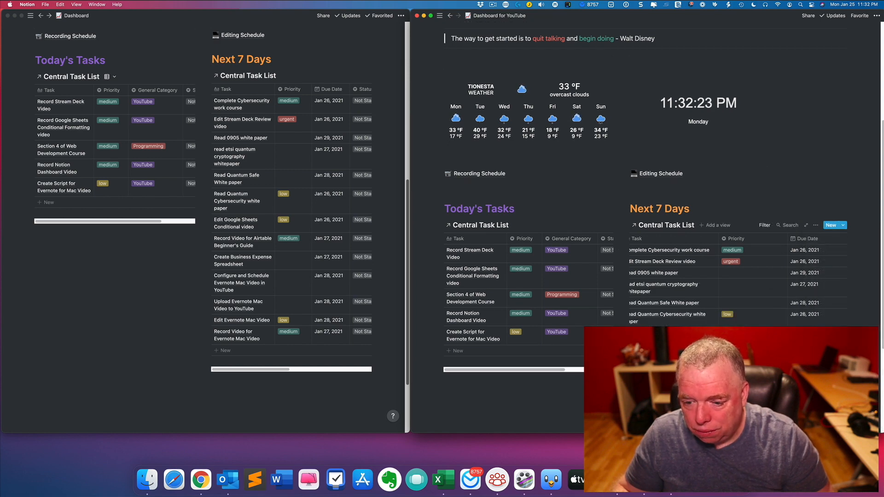
scroll(770, 301, "left", 2)
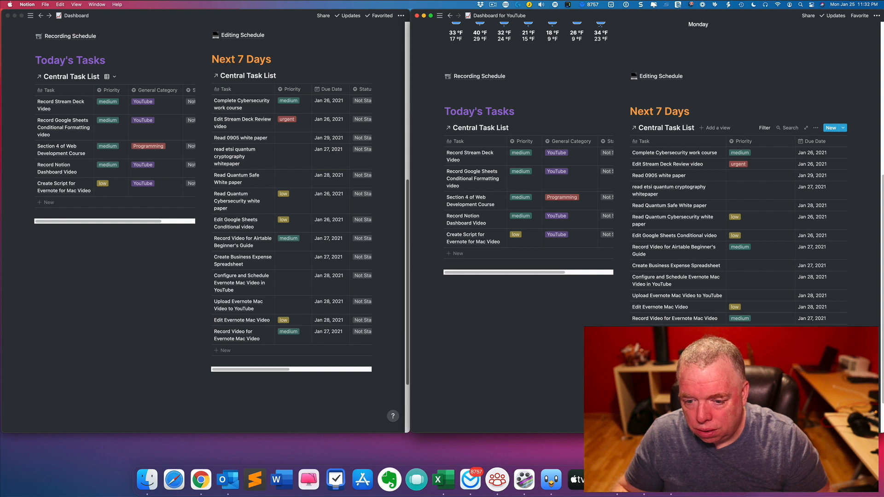
scroll(769, 301, "up", 1)
scroll(769, 301, "up", 2)
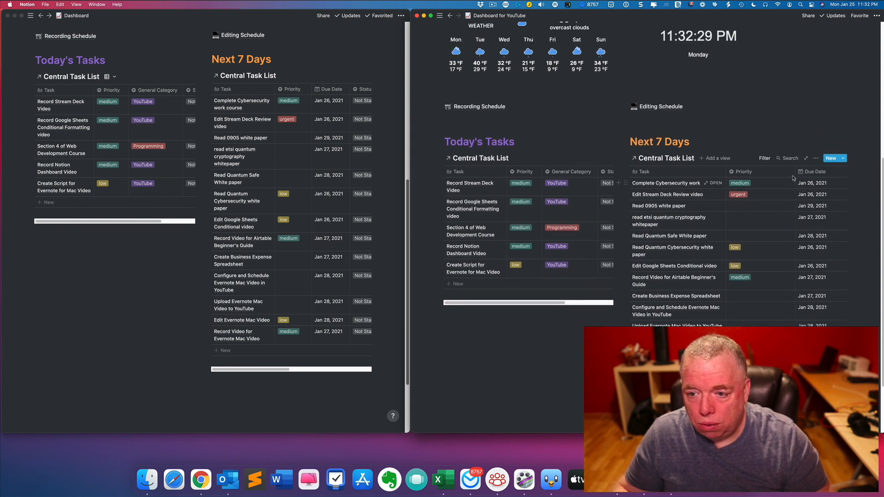
left_click_drag(777, 174, 760, 174)
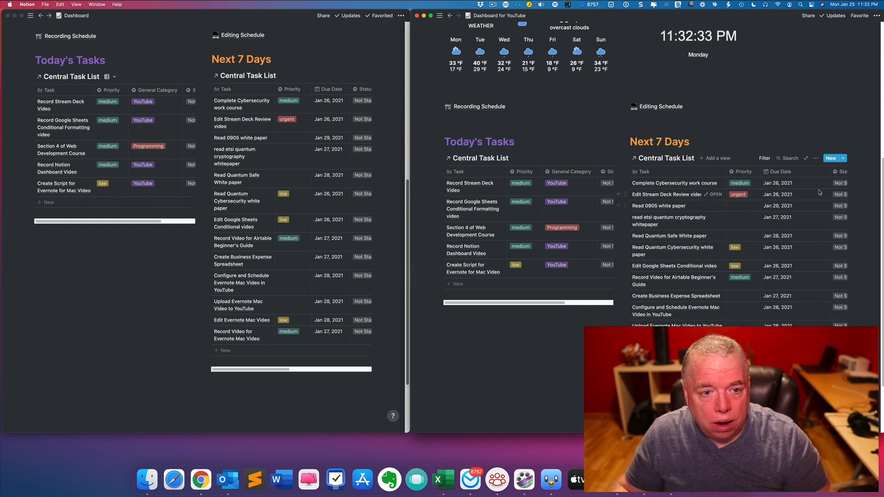
left_click_drag(828, 174, 801, 174)
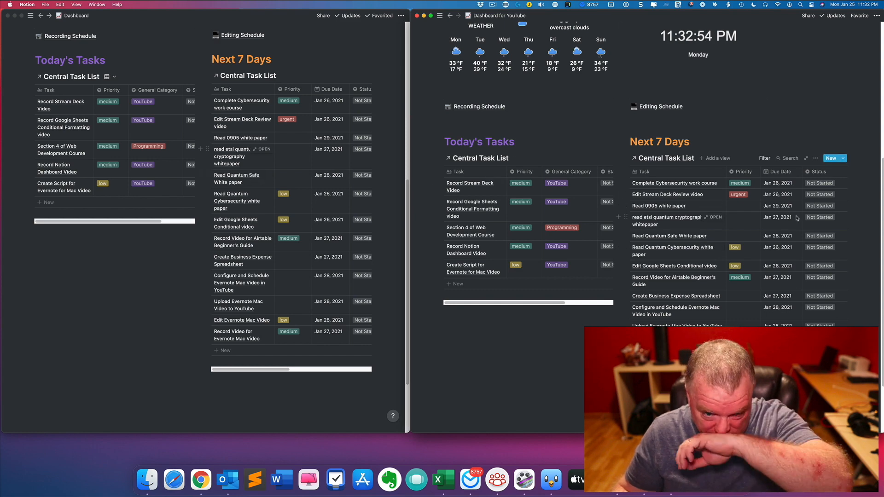
scroll(677, 225, "up", 5)
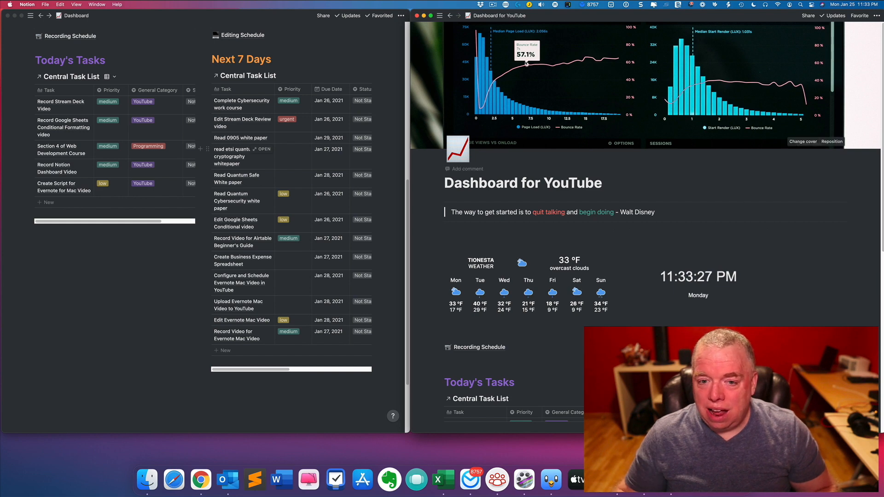
scroll(513, 278, "down", 10)
scroll(552, 290, "up", 10)
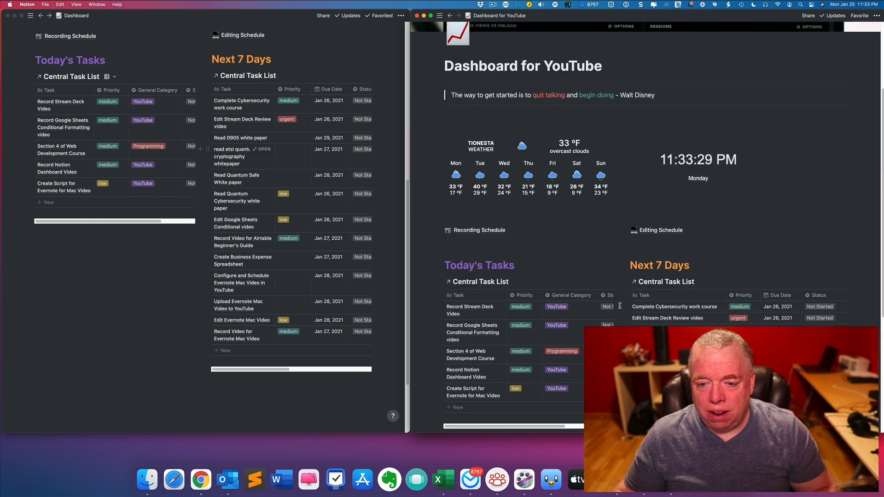